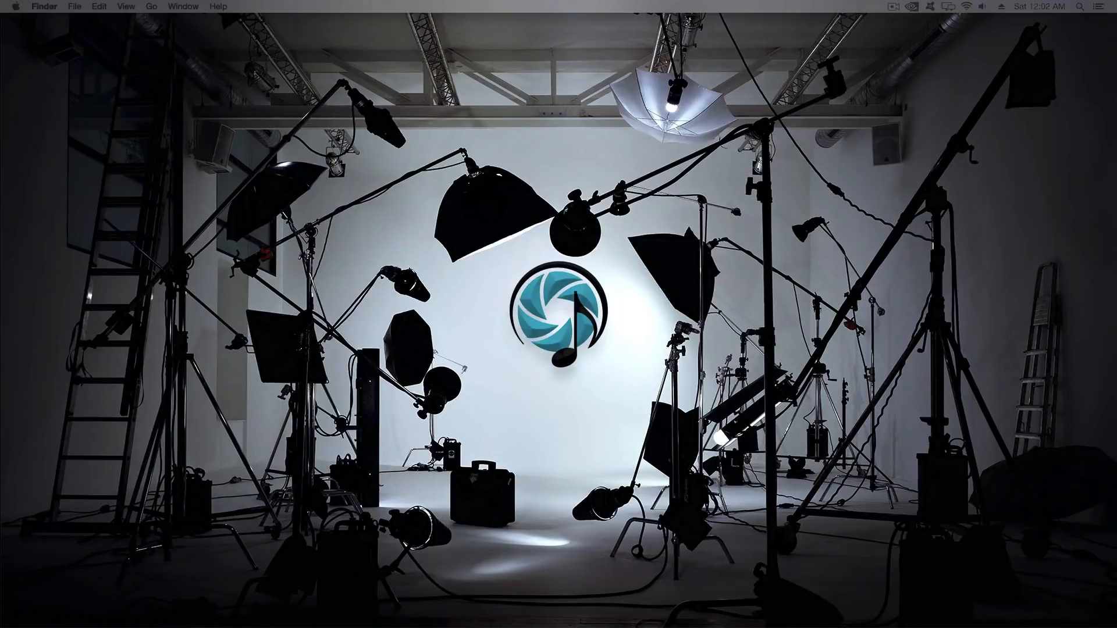
Step: Switch to Studio One and open the recent song "NU SZN - Silhouttes"
key(ctrl+Up)
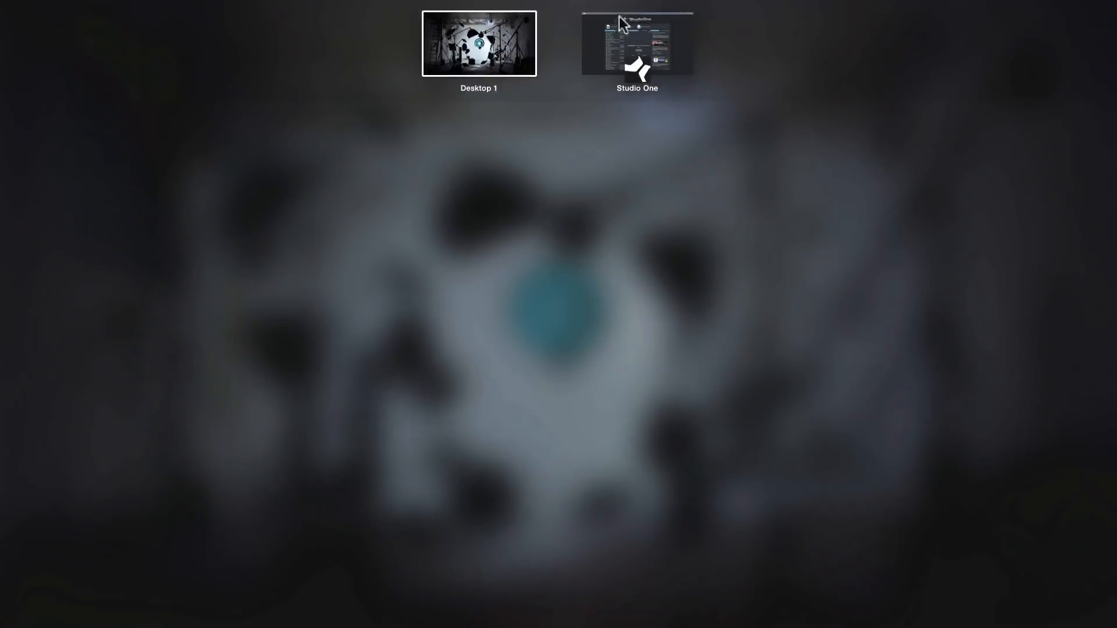
click(624, 40)
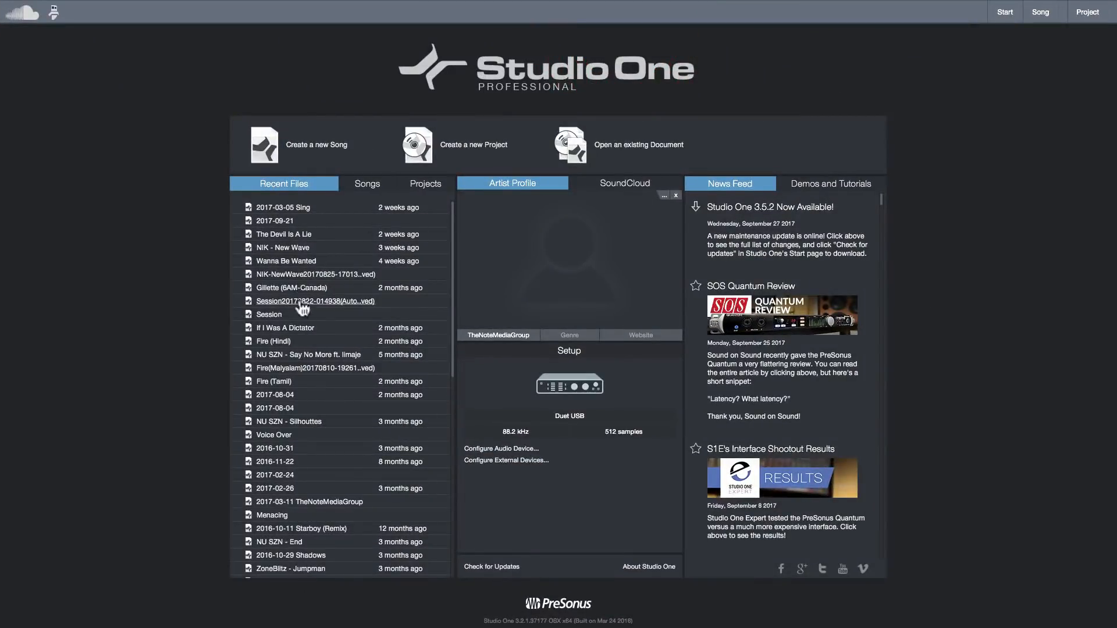
click(291, 422)
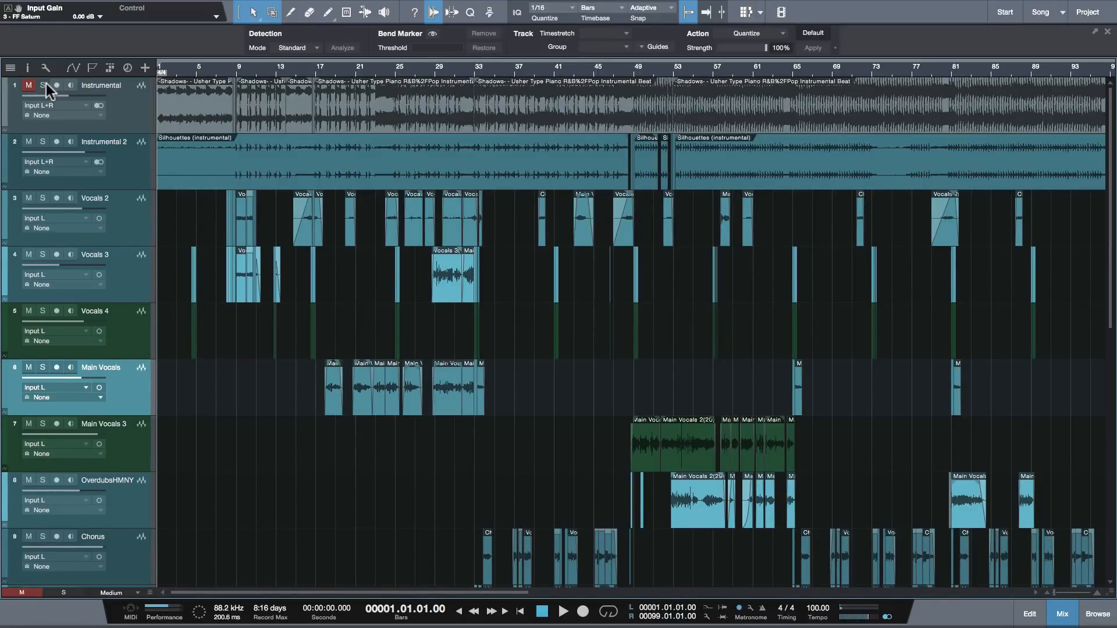
Step: View the song's mixing console on Desktop 1 and return to the Studio One arrangement
key(Up)
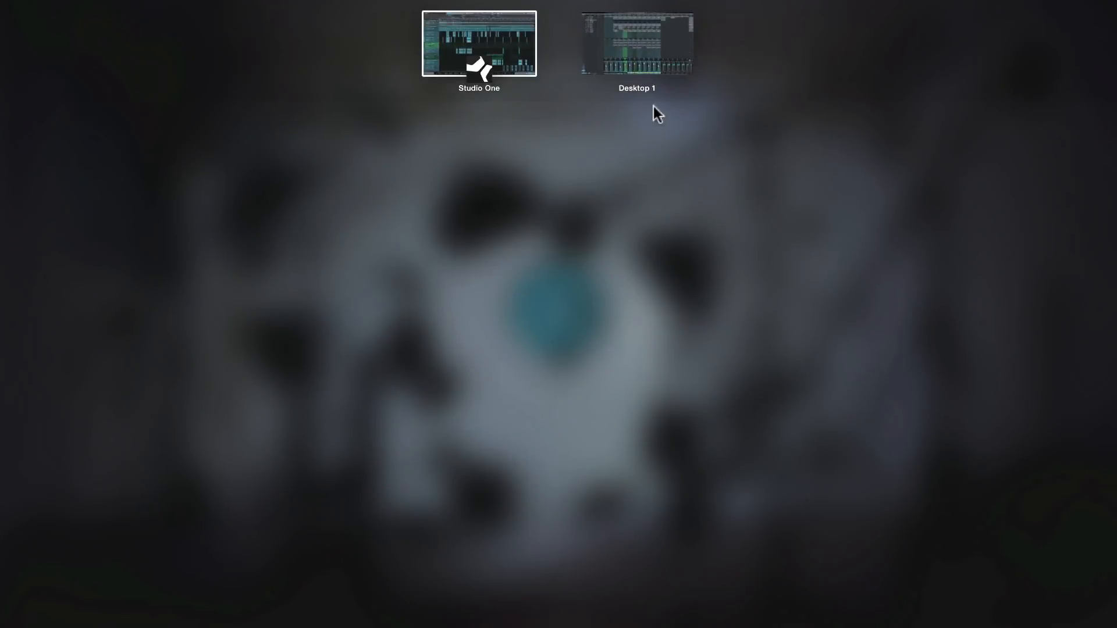
click(638, 54)
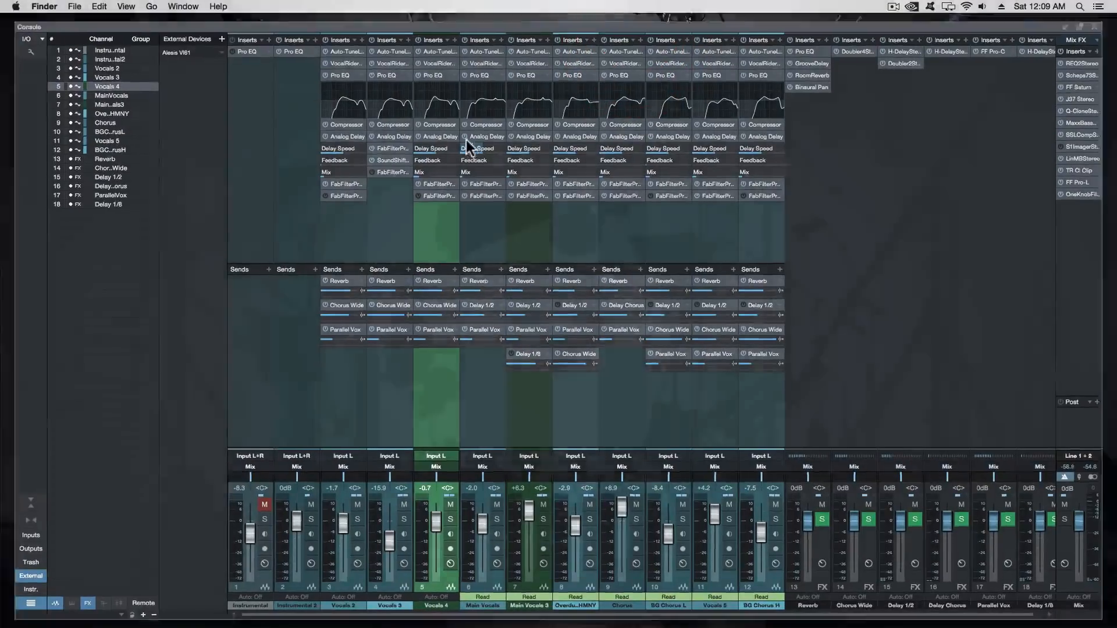
key(ctrl+Up)
click(465, 43)
Step: During playback, shrink the muted Instrumental track to minimum height and set the Main Vocals volume to +3.4 dB
key(space)
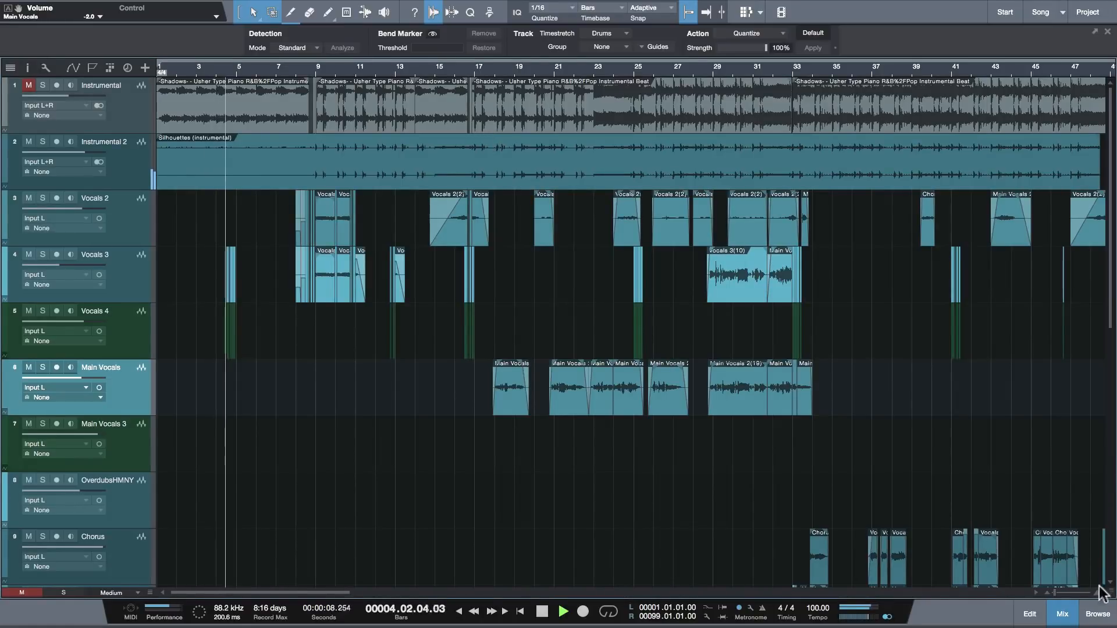
drag(1108, 591, 1109, 587)
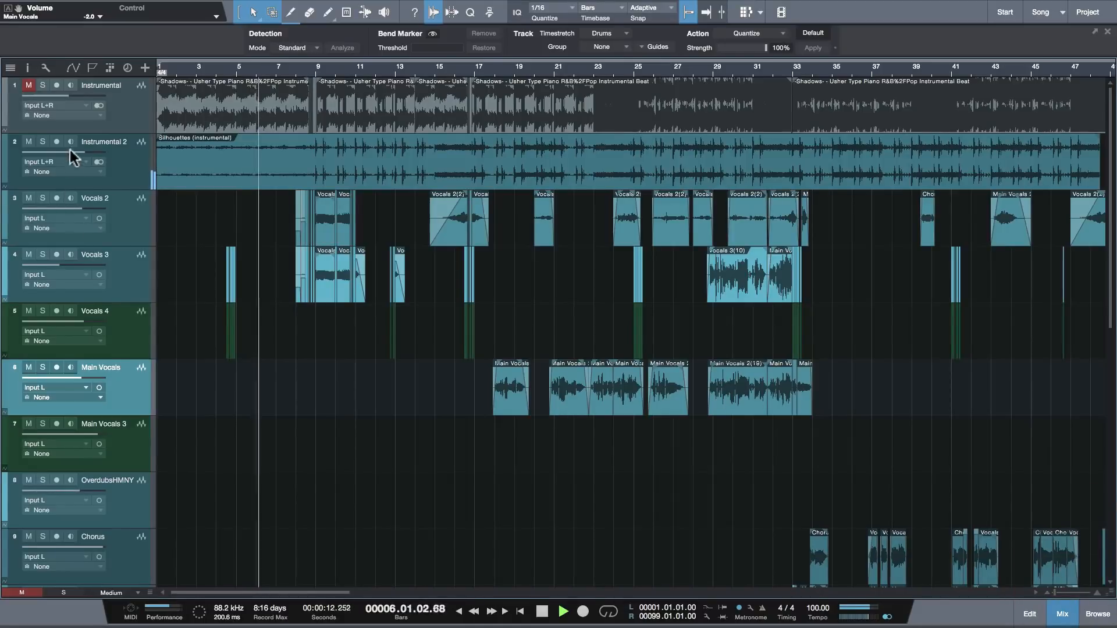
drag(99, 133, 106, 87)
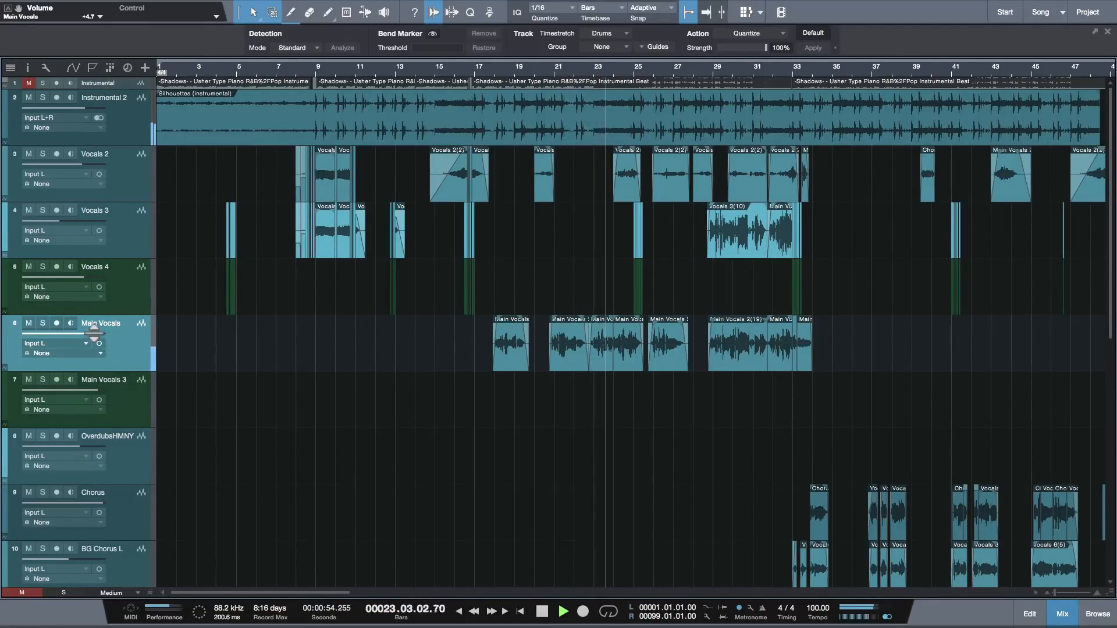
drag(94, 334, 90, 333)
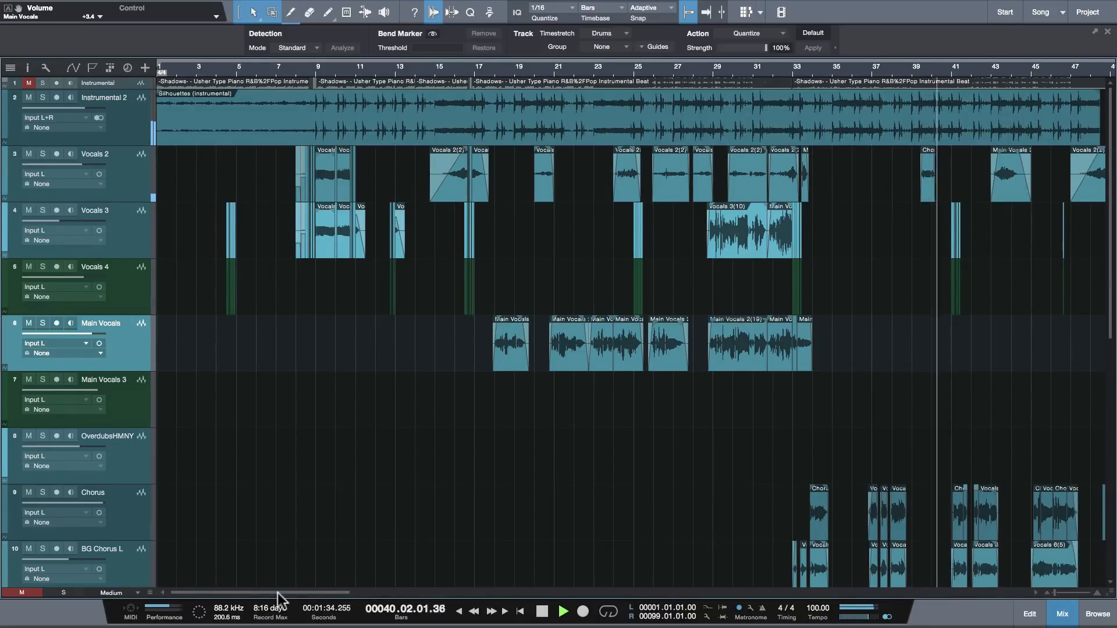
Step: Mute the Main Vocals 3 and OverdubsHMNY tracks, listen on through bar 50 and stop playback
drag(275, 592, 407, 592)
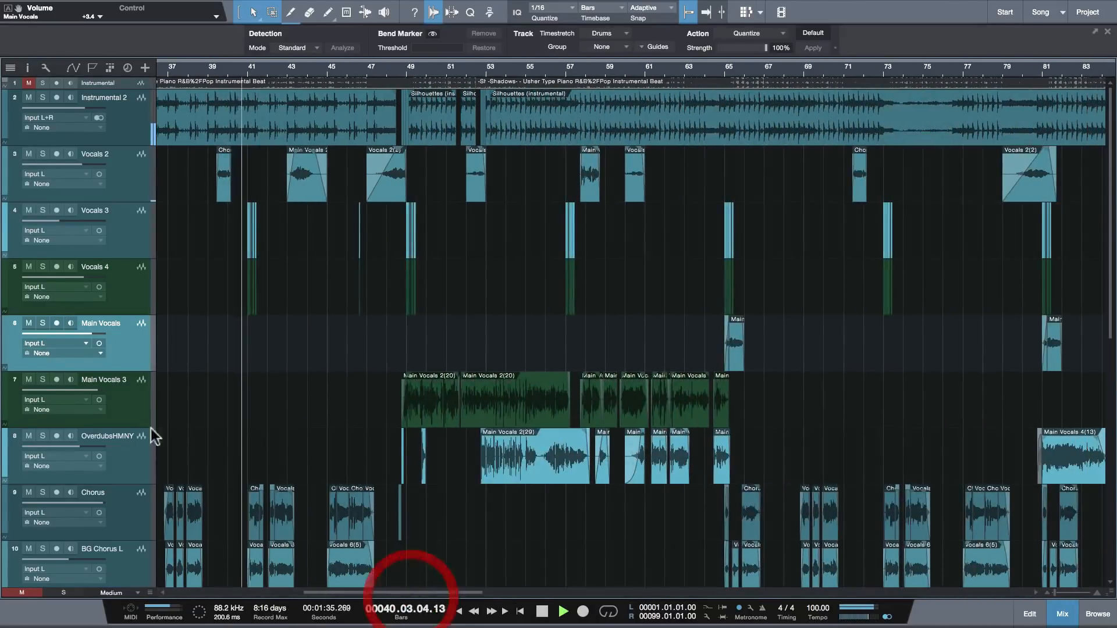
click(28, 379)
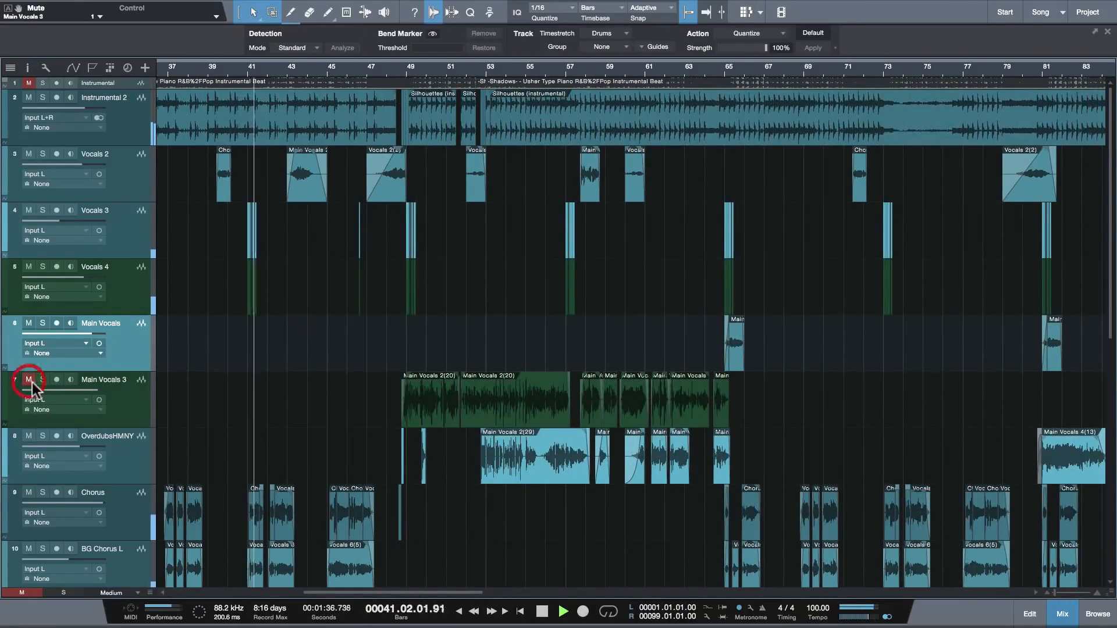
click(29, 434)
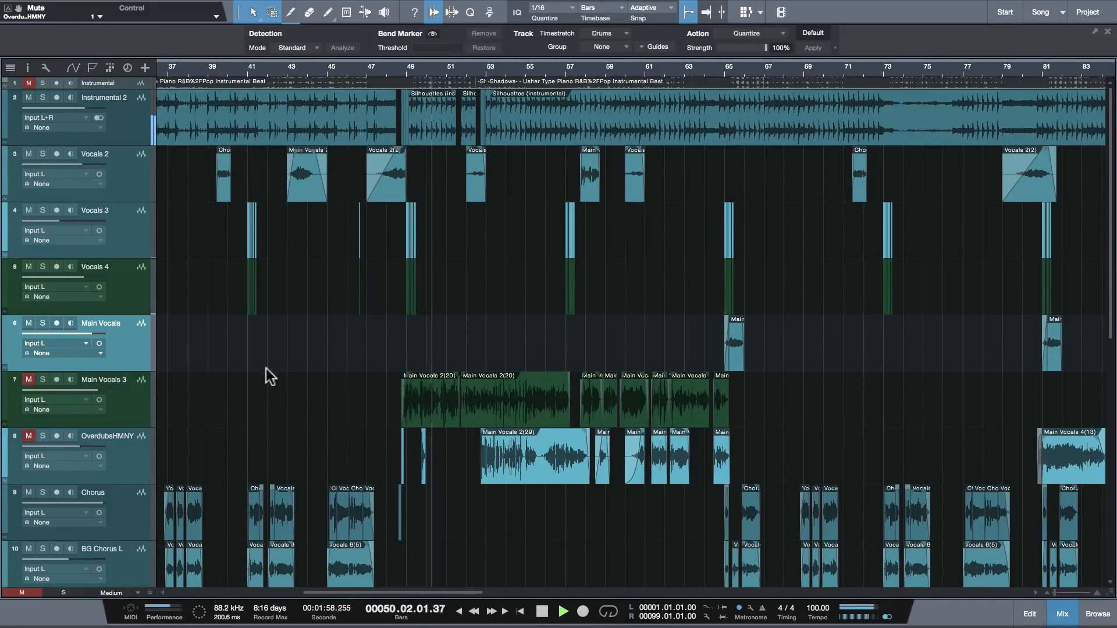
key(space)
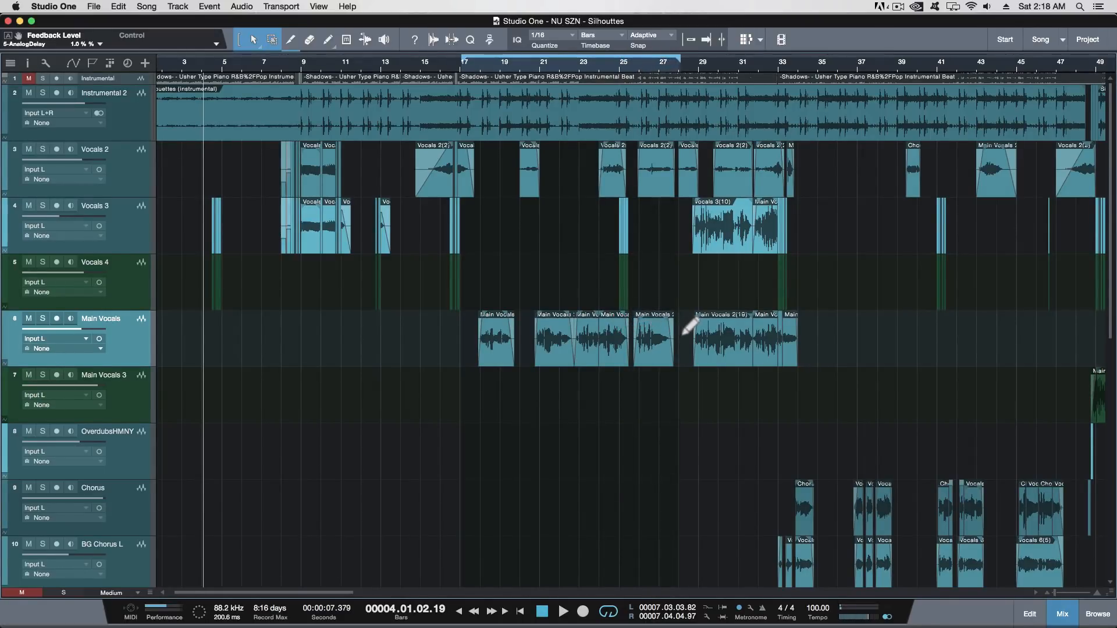
Step: Set the loop range to start at 00017.01.04.54 and play the song from bar 17
drag(683, 335, 684, 333)
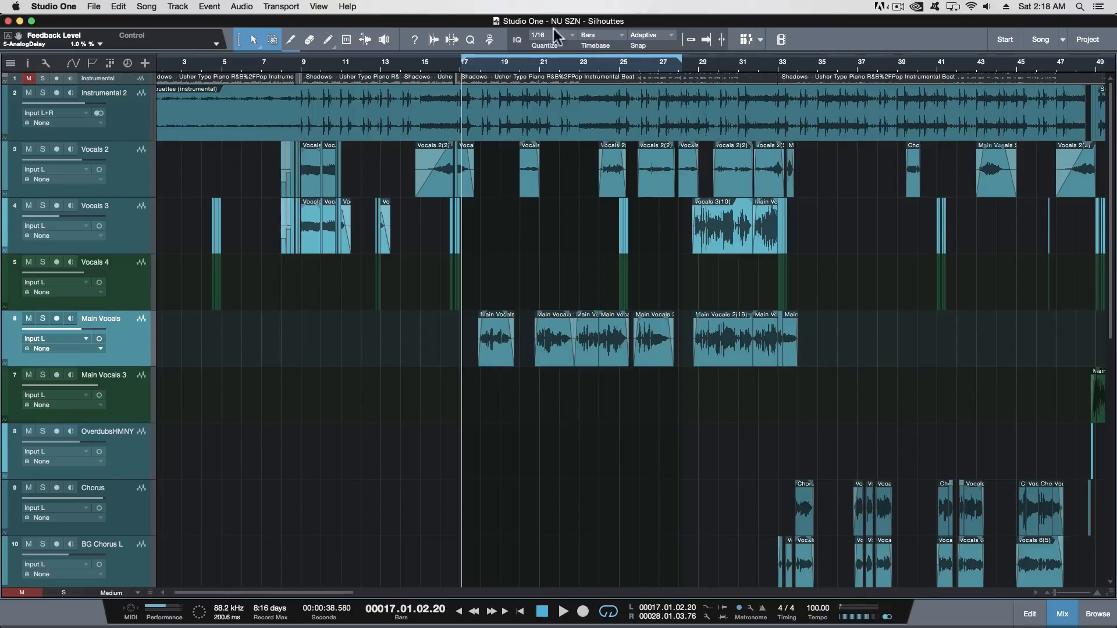
drag(470, 61, 472, 62)
click(474, 66)
click(467, 66)
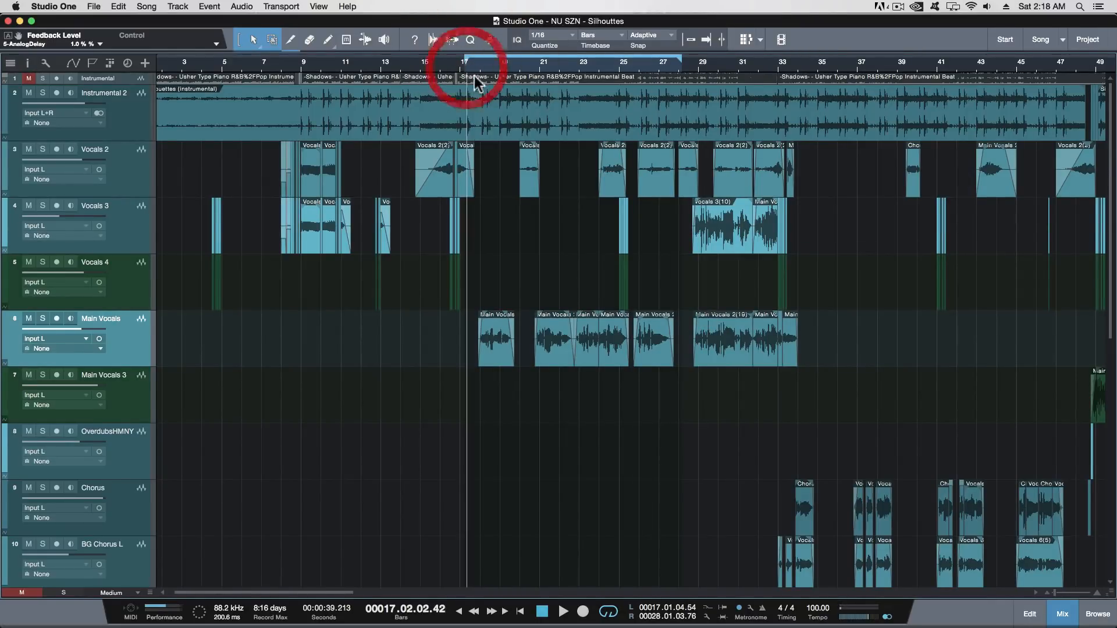
key(space)
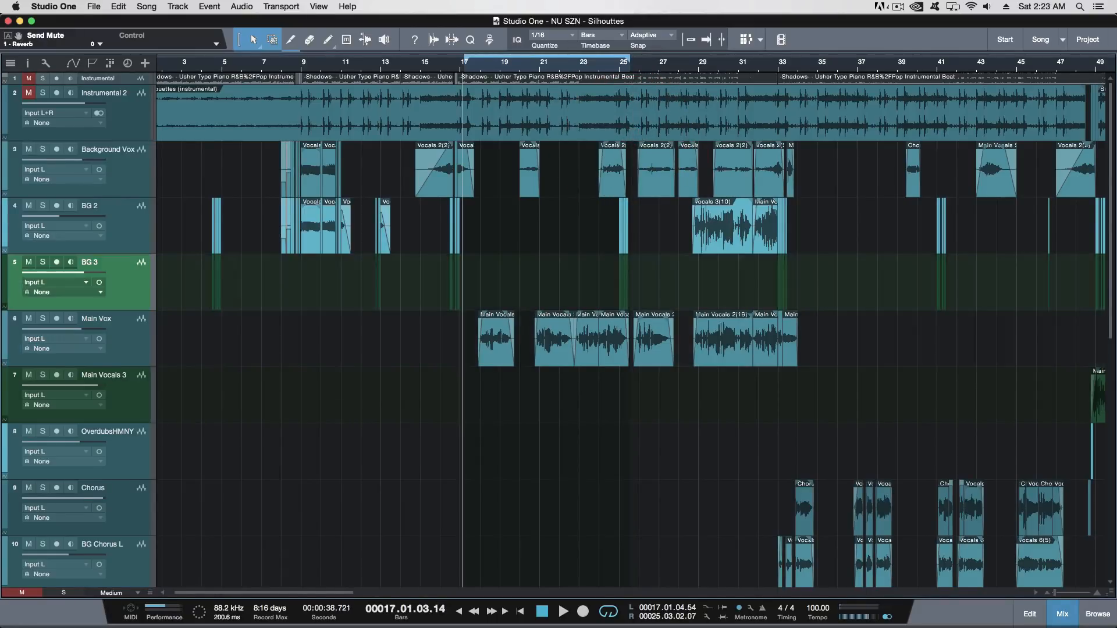
Step: Bring up the console window, center it over the arrangement and select the Background Vox channel
click(504, 552)
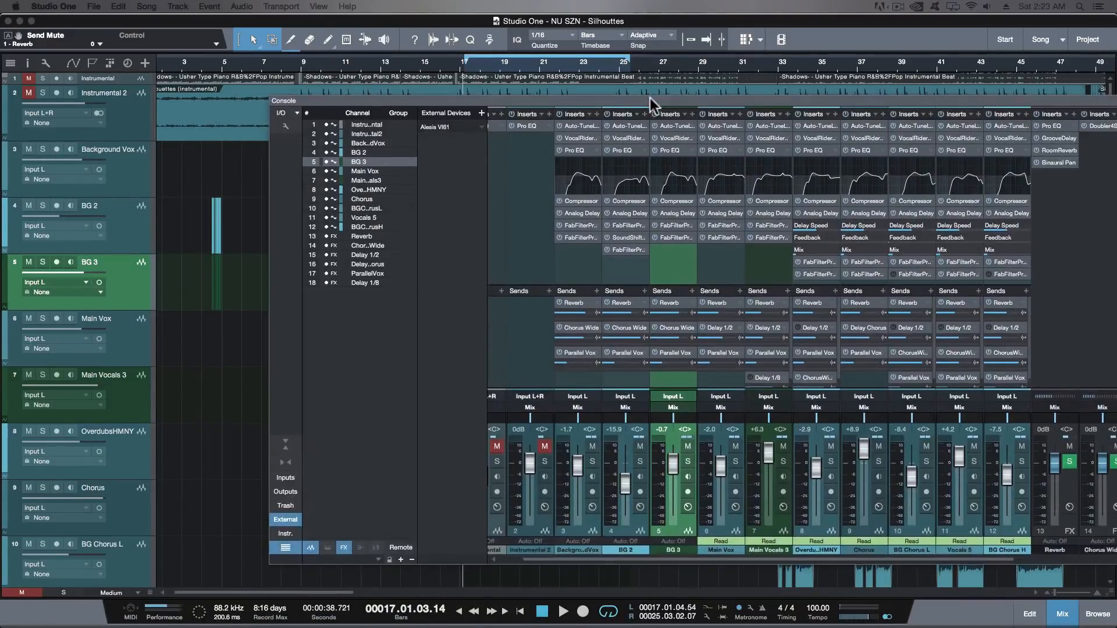
drag(650, 97, 520, 82)
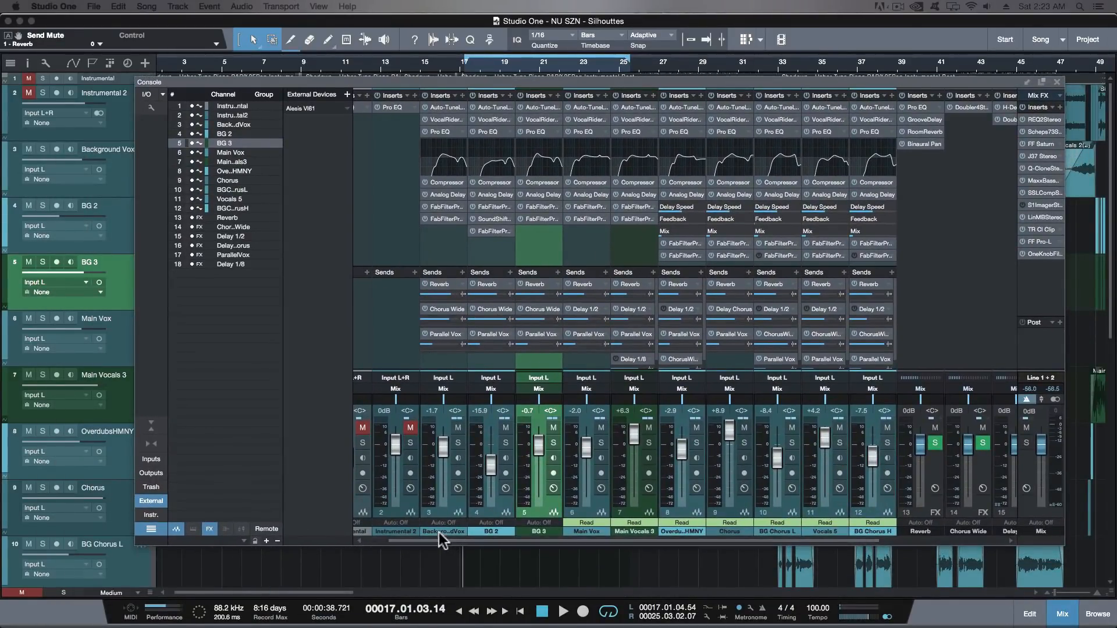
click(441, 532)
click(523, 559)
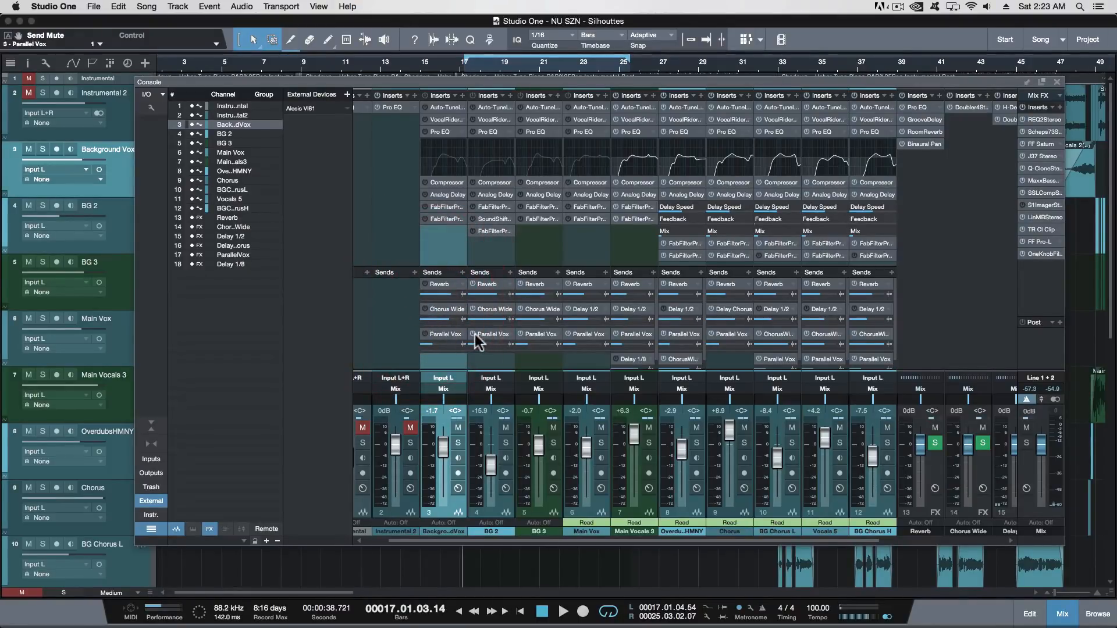
Step: Deactivate the Reverb, Chorus Wide and Parallel Vox sends on BG 3 and the Reverb, Delay 1/2 and Parallel Vox sends on Main Vox
click(520, 284)
click(521, 309)
click(520, 334)
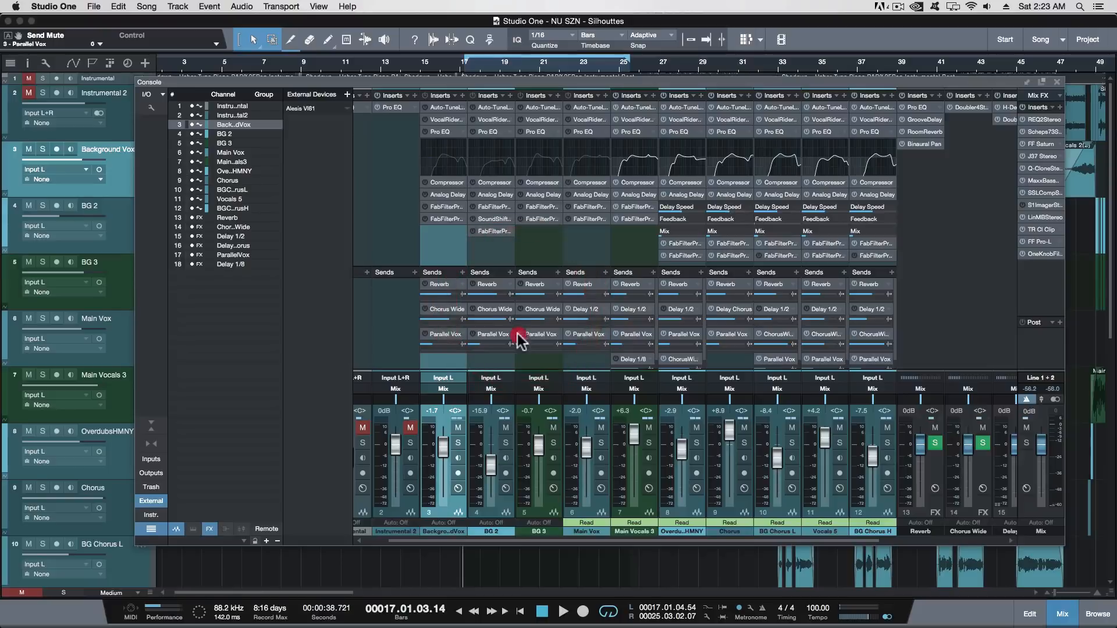
click(568, 334)
click(568, 308)
click(568, 284)
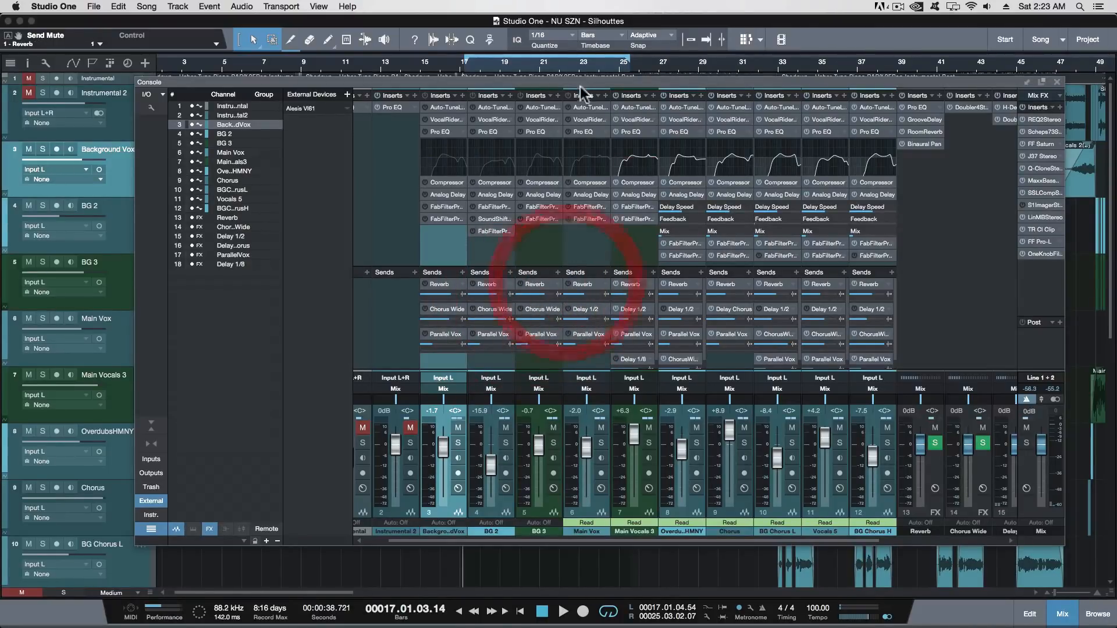
Step: Move the console out of view and listen to the looped vocal section without effects
drag(588, 82, 605, 627)
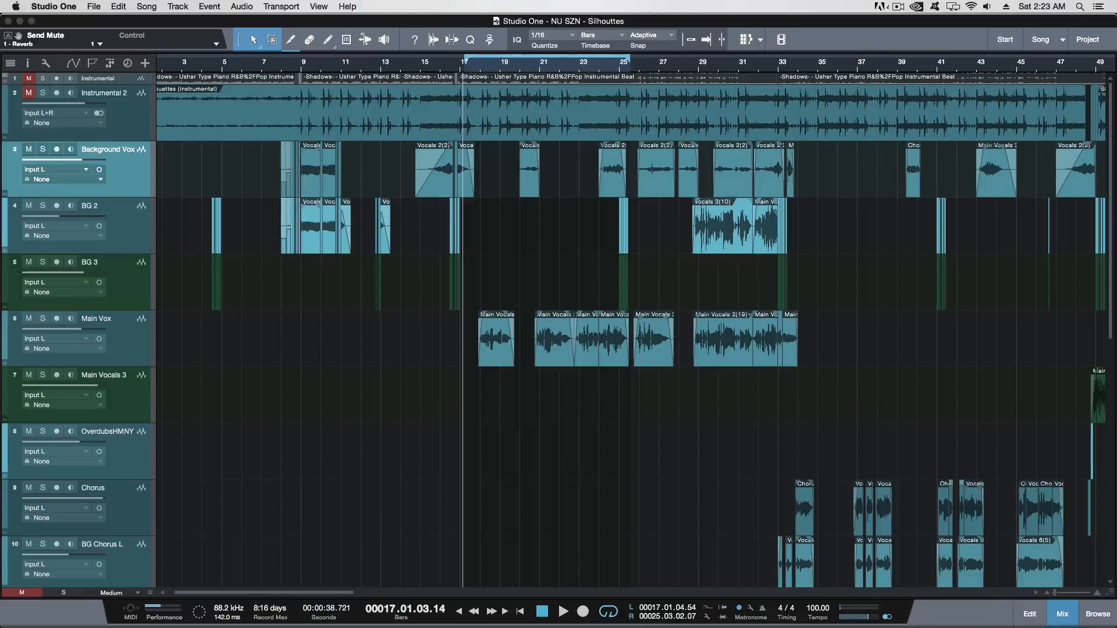
key(space)
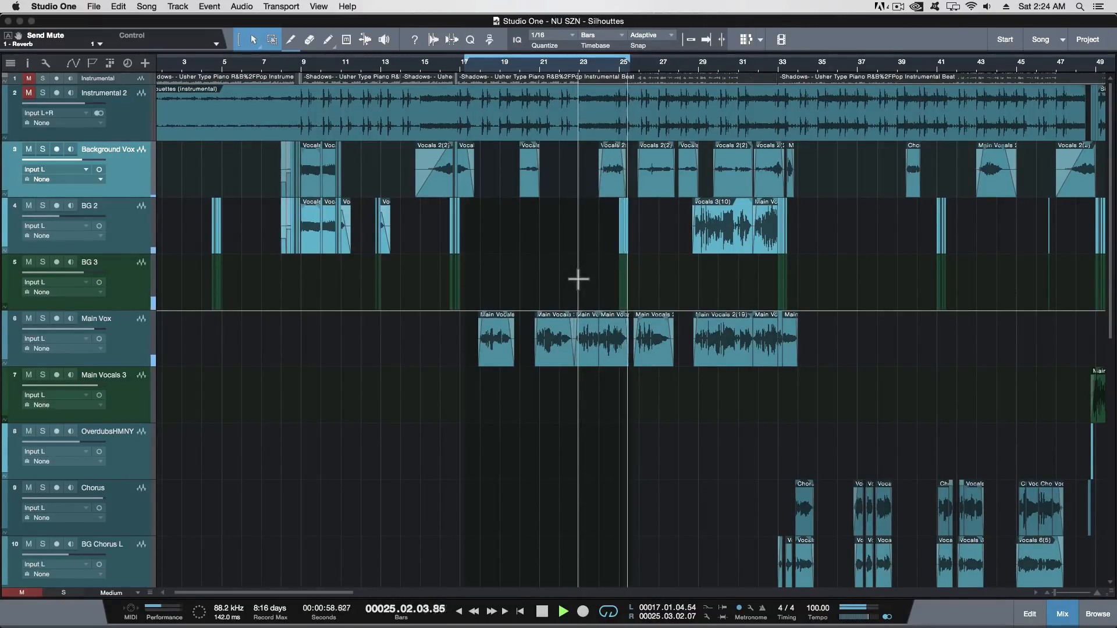
key(space)
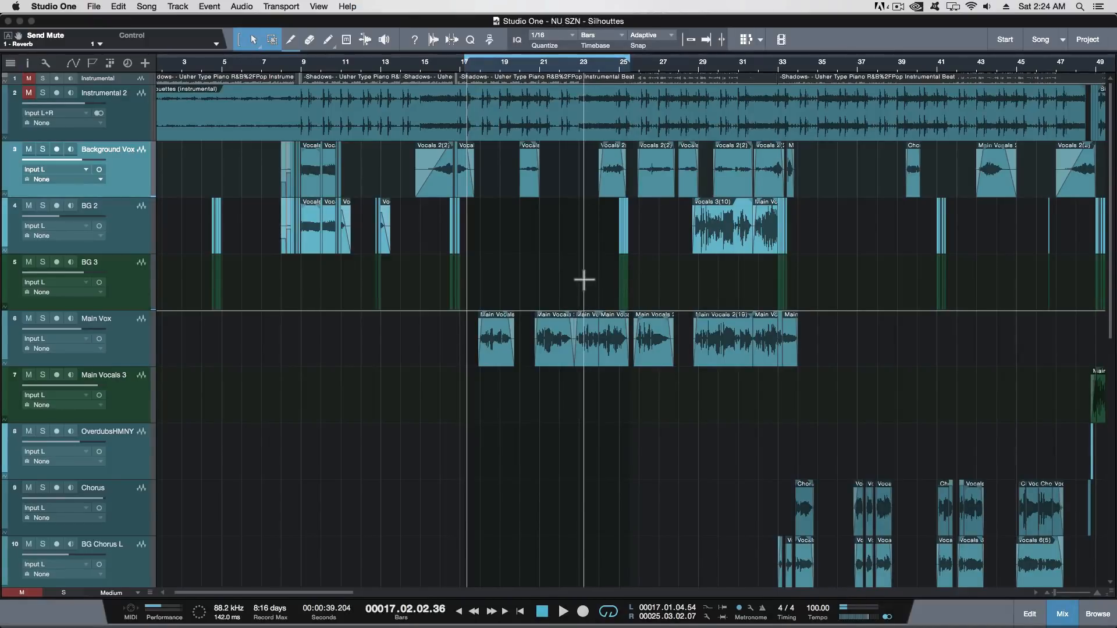
Step: Zoom in on the Main Vox clips from bar 18 and audition the first one from just before bar 18
key(e)
key(e)
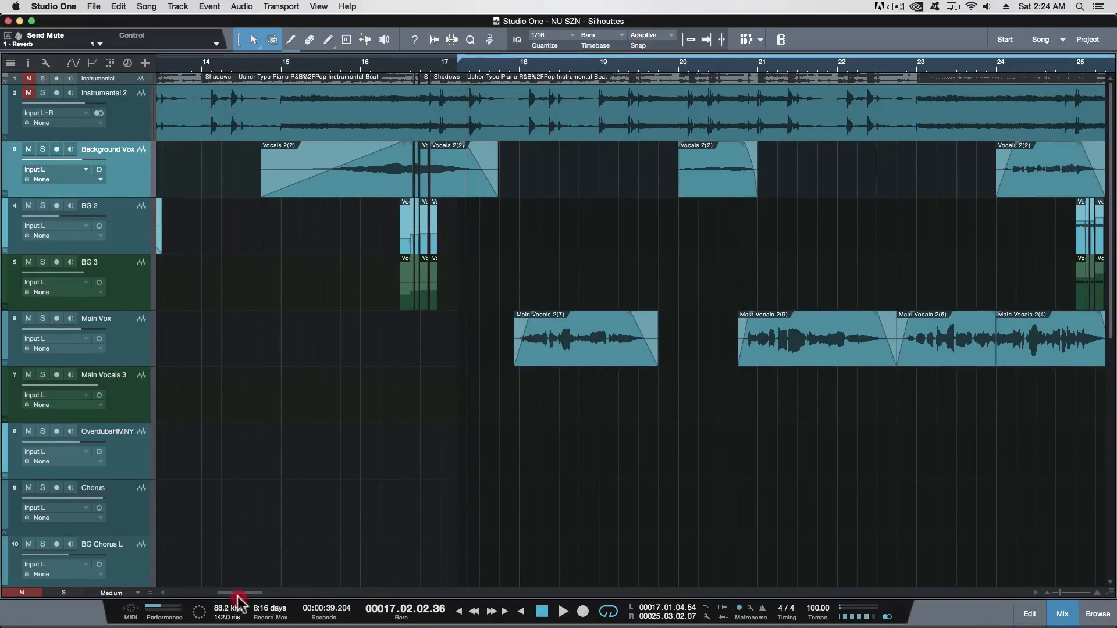
drag(237, 592, 250, 595)
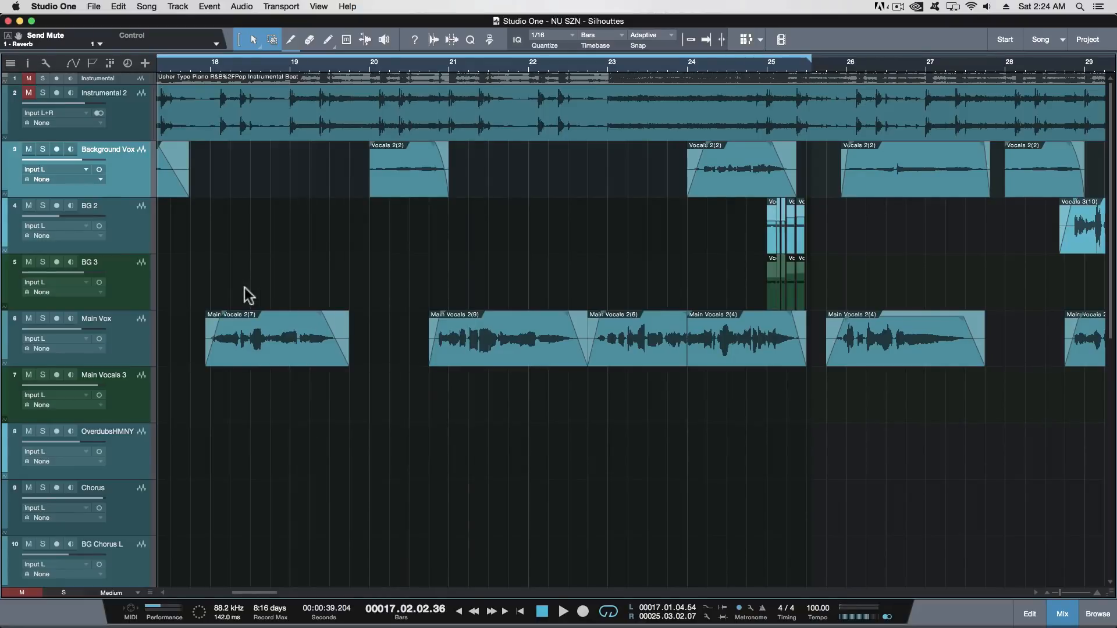
click(186, 281)
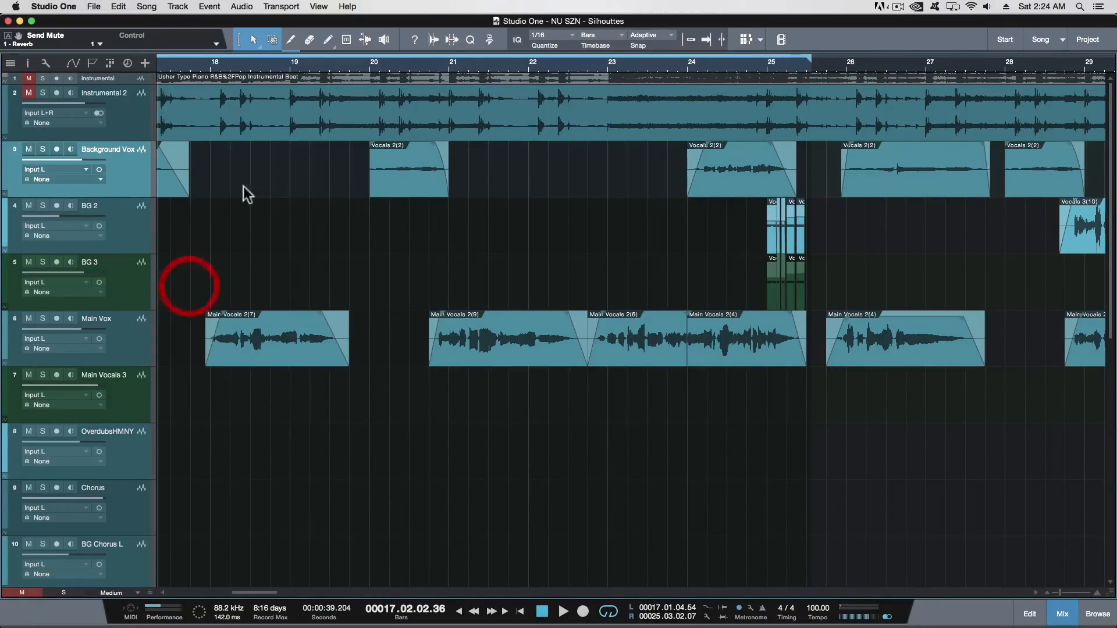
click(194, 64)
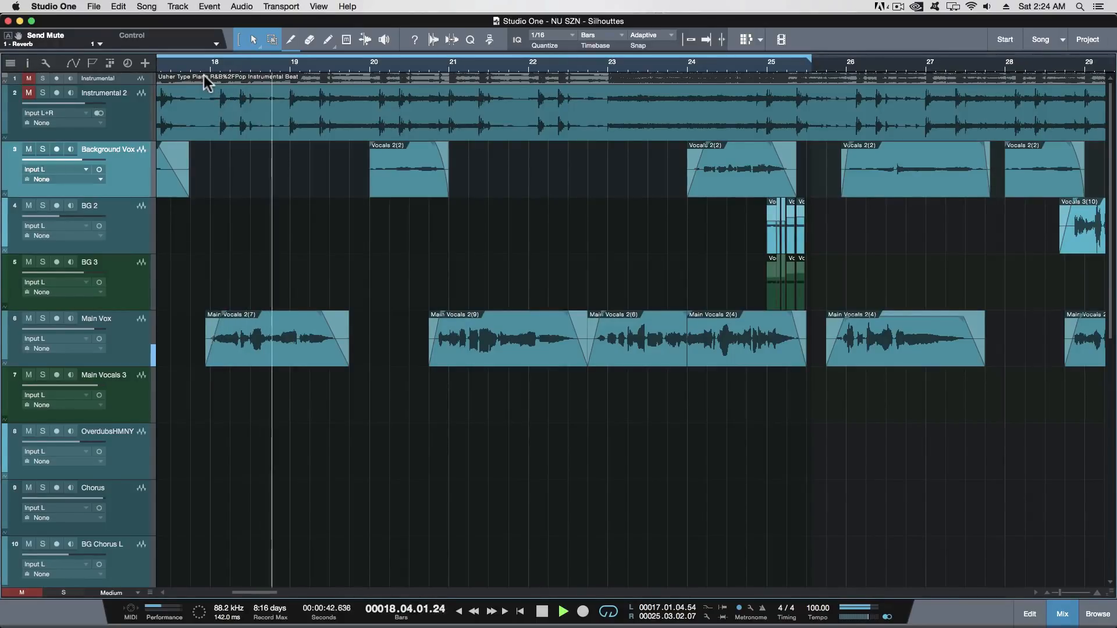
key(space)
click(204, 68)
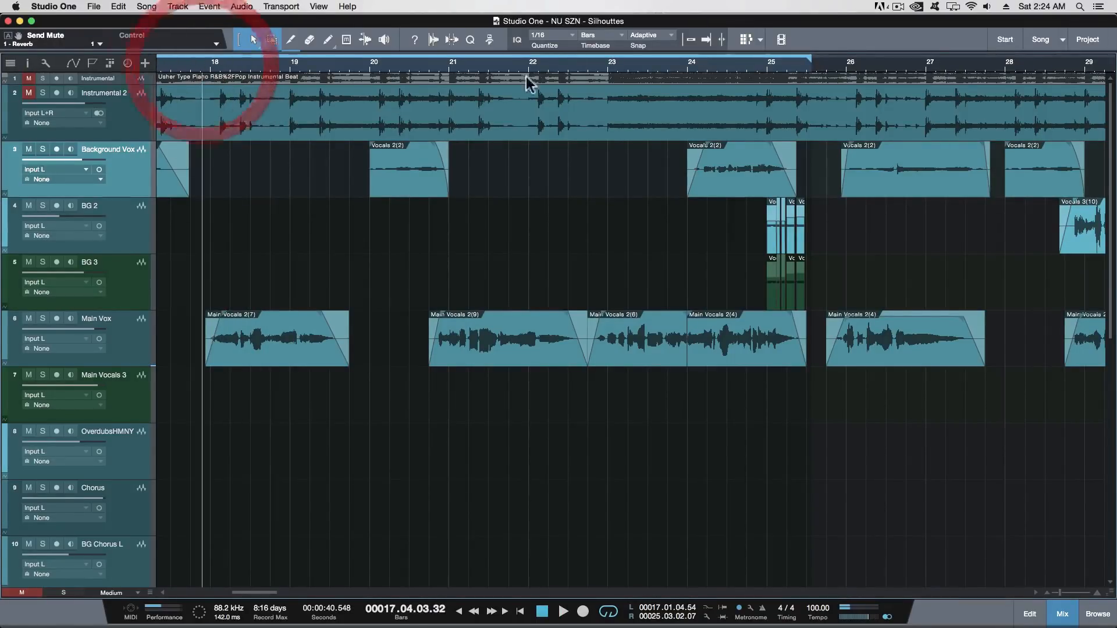
Step: Place the playback cursor at the start of the Main Vocals 2(9) clip and inspect the clips up to bar 25
click(405, 303)
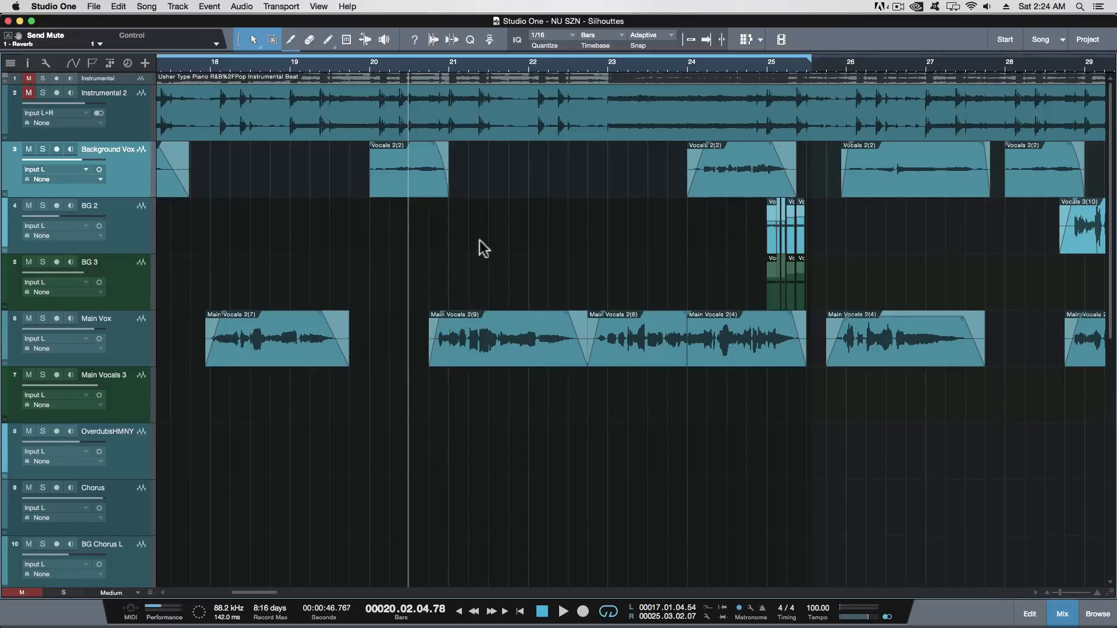
click(430, 66)
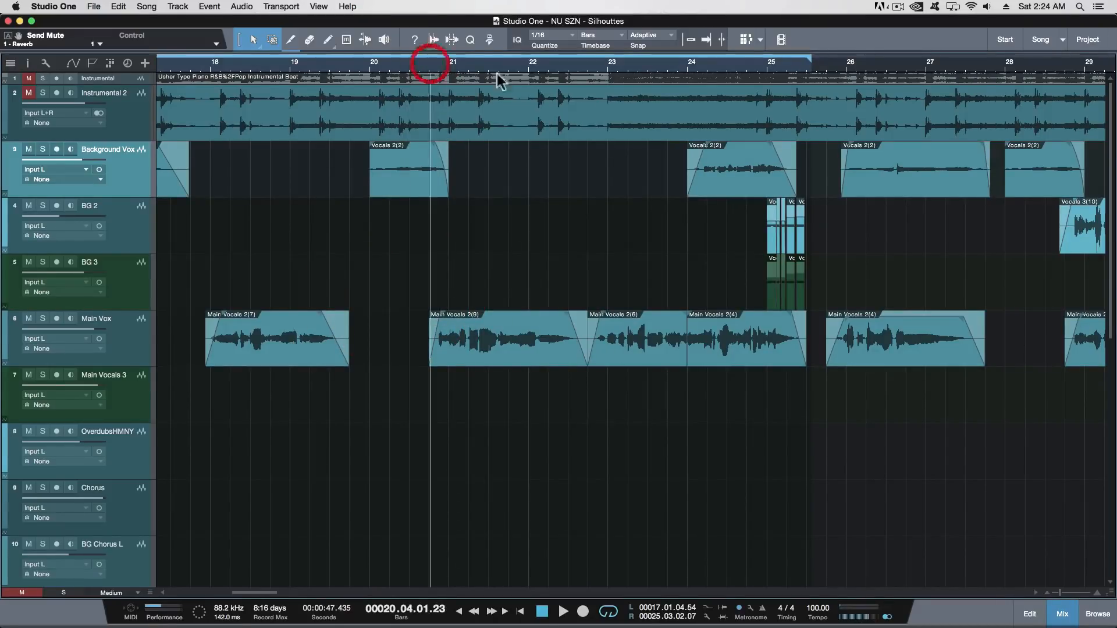
click(652, 349)
click(738, 355)
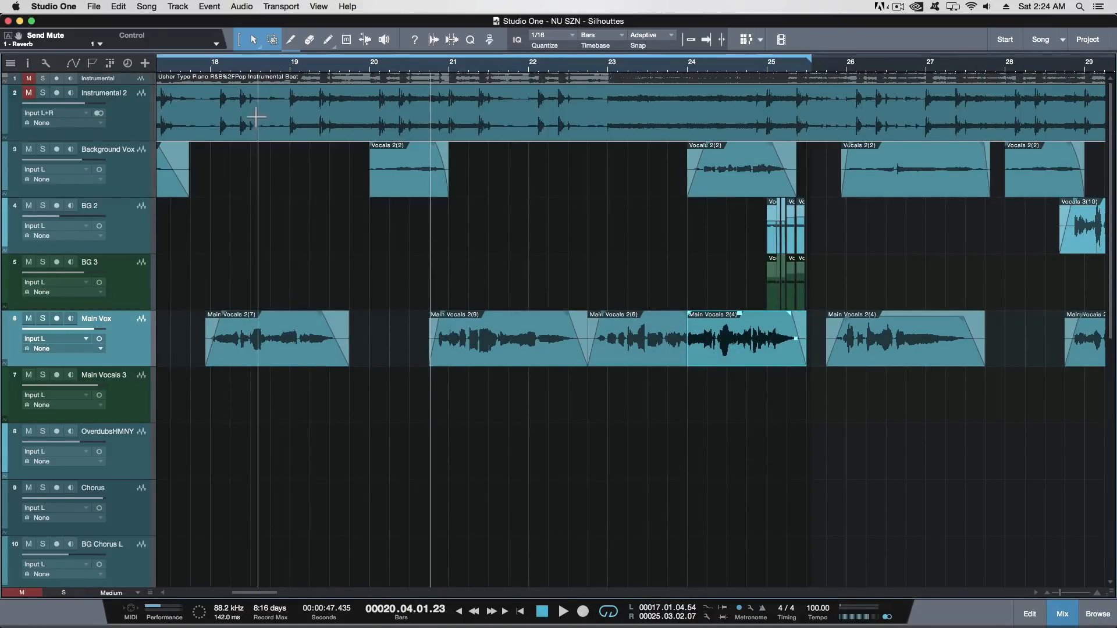
click(295, 394)
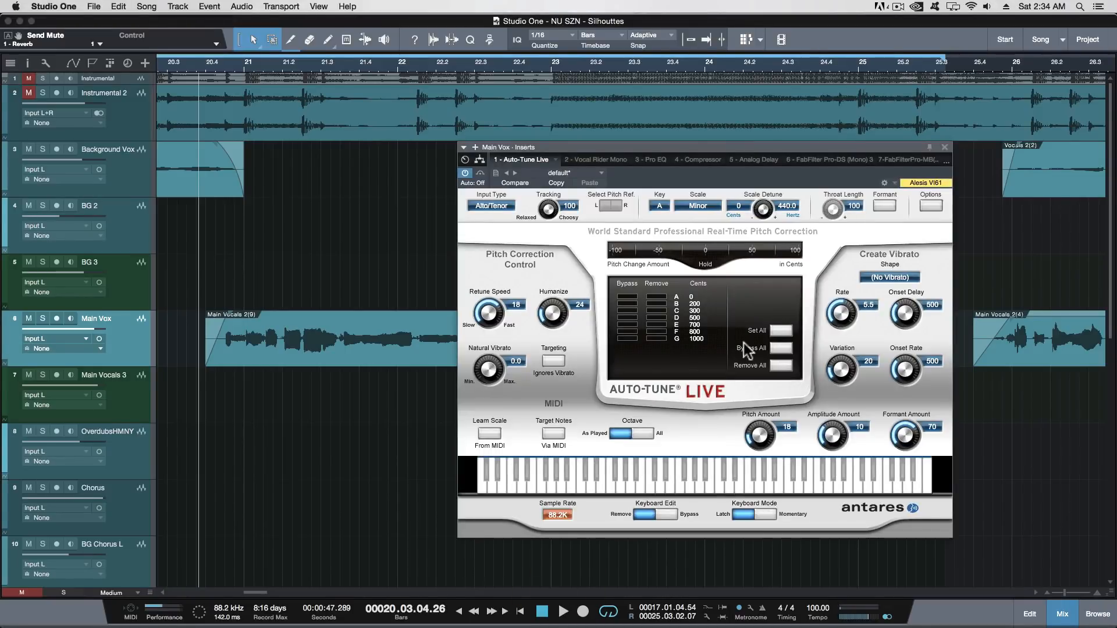
Step: Move the Main Vox Auto-Tune Live window clear of the Main Vocals 2(9) clip
drag(575, 146, 630, 150)
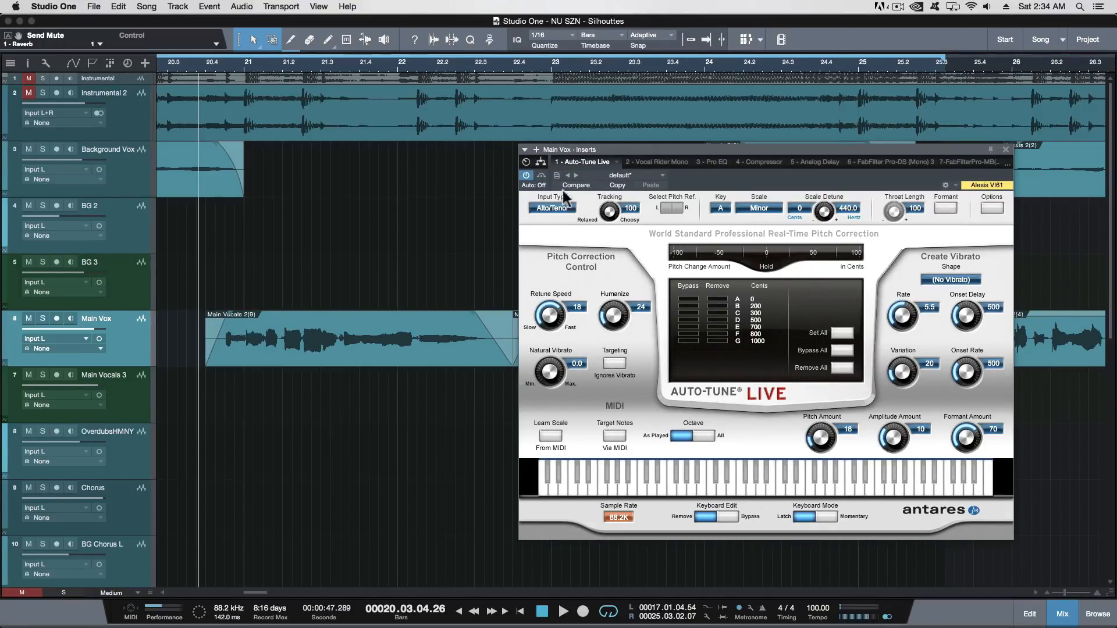
drag(604, 146, 612, 114)
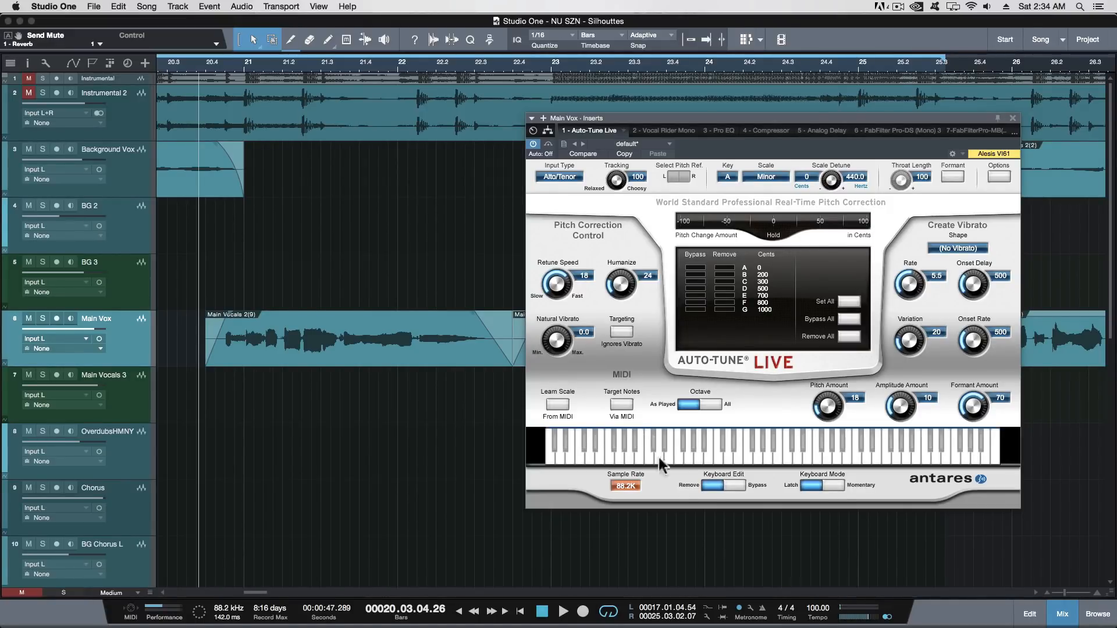
Step: Set the Main Vox Auto-Tune Live Retune Speed to 15 and move its window off the Main Vocals 2(9) clip
drag(630, 119, 721, 111)
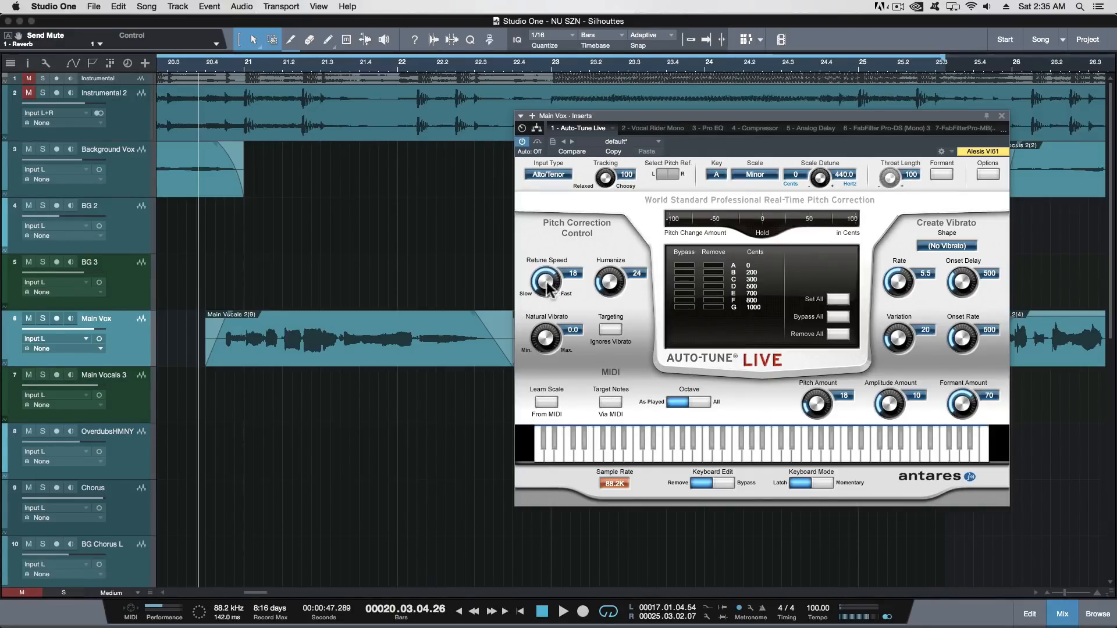
mouse_move(548, 285)
mouse_down()
mouse_move(557, 292)
mouse_move(547, 292)
mouse_up()
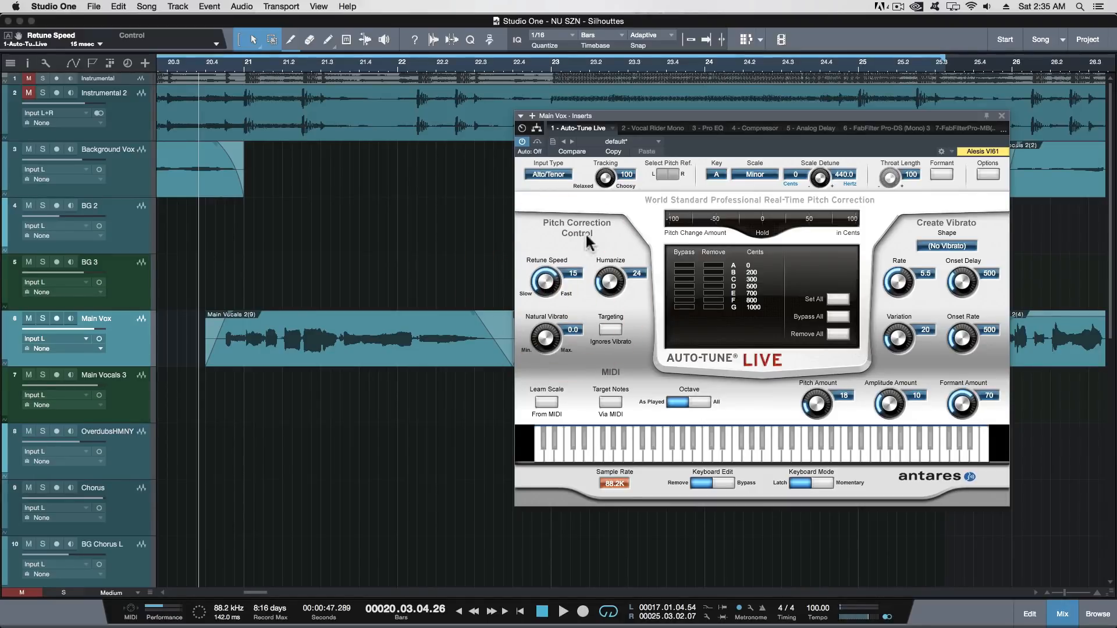
drag(657, 118, 646, 110)
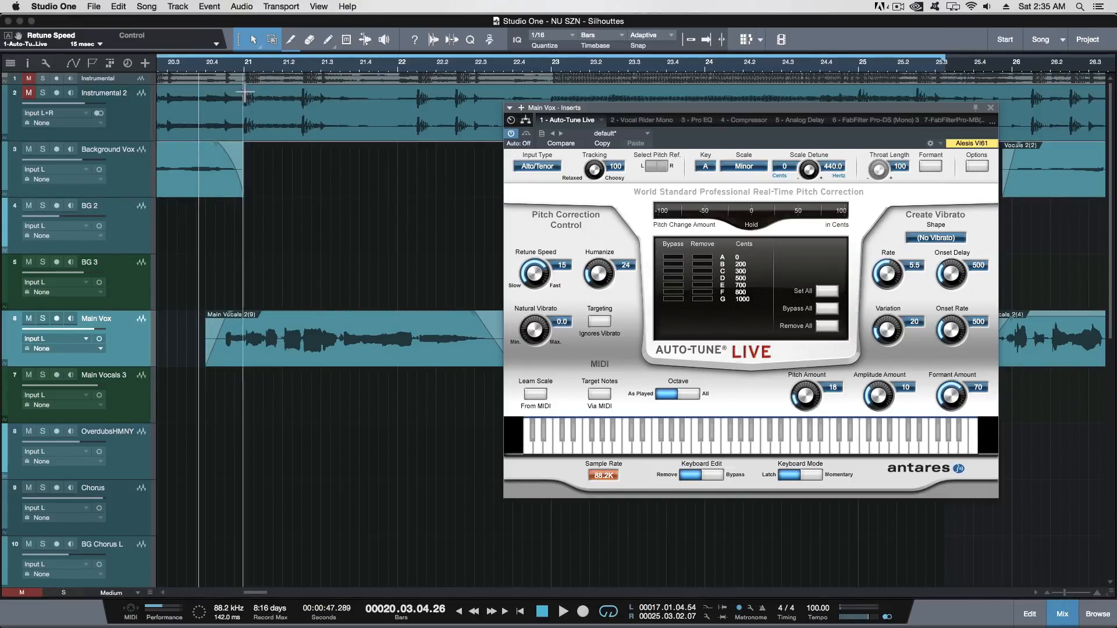
Step: Try a Retune Speed of 0 and audition the Main Vocals 2(9) clip from just before bar 21
drag(540, 281, 526, 77)
click(219, 69)
key(space)
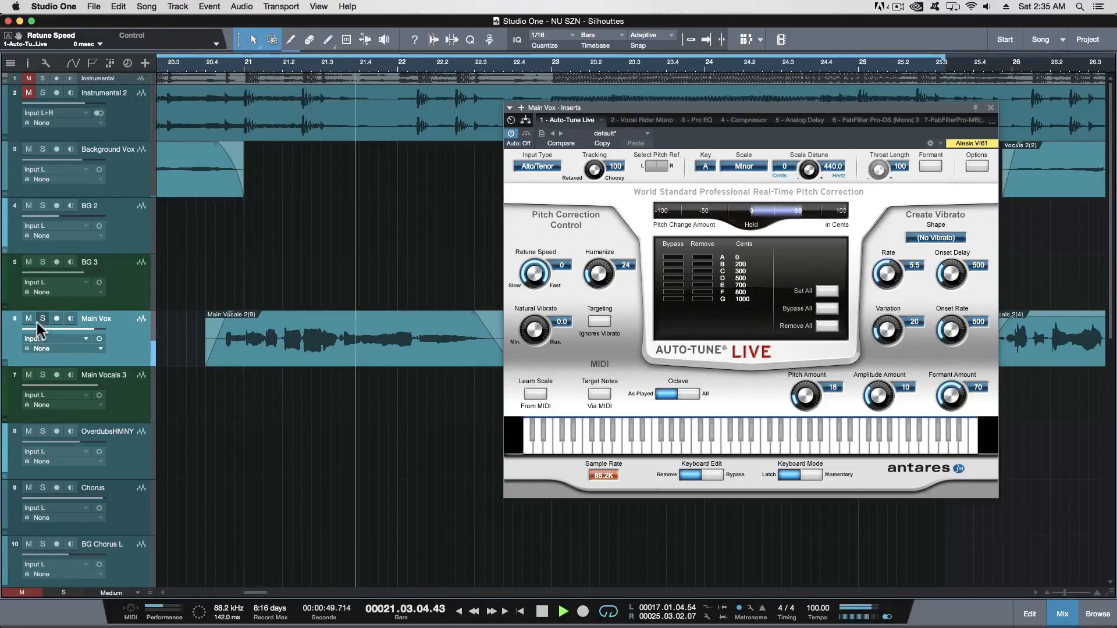
key(space)
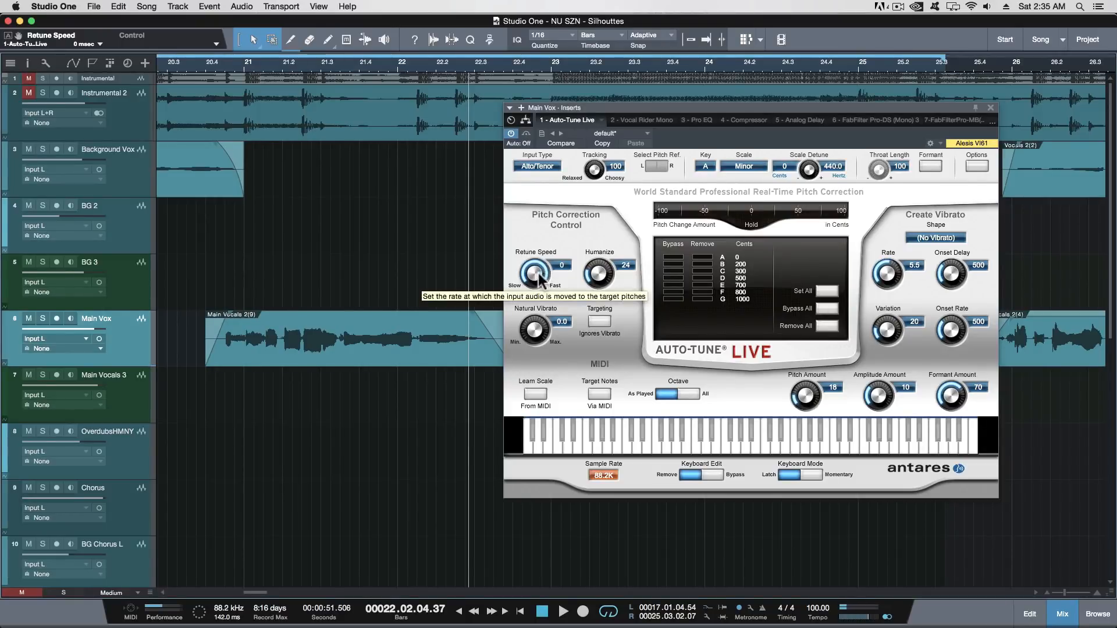
Step: Audition the Main Vocals 2(9) clip with a Retune Speed of 24, and set the Retune Speed to 20
drag(535, 285, 529, 319)
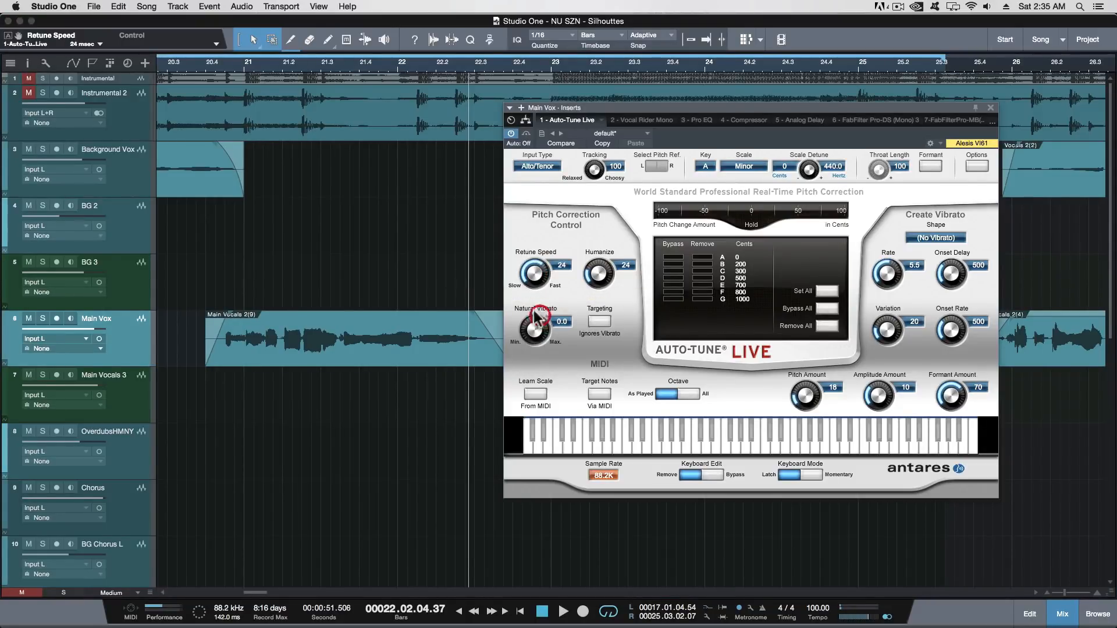
click(211, 65)
key(space)
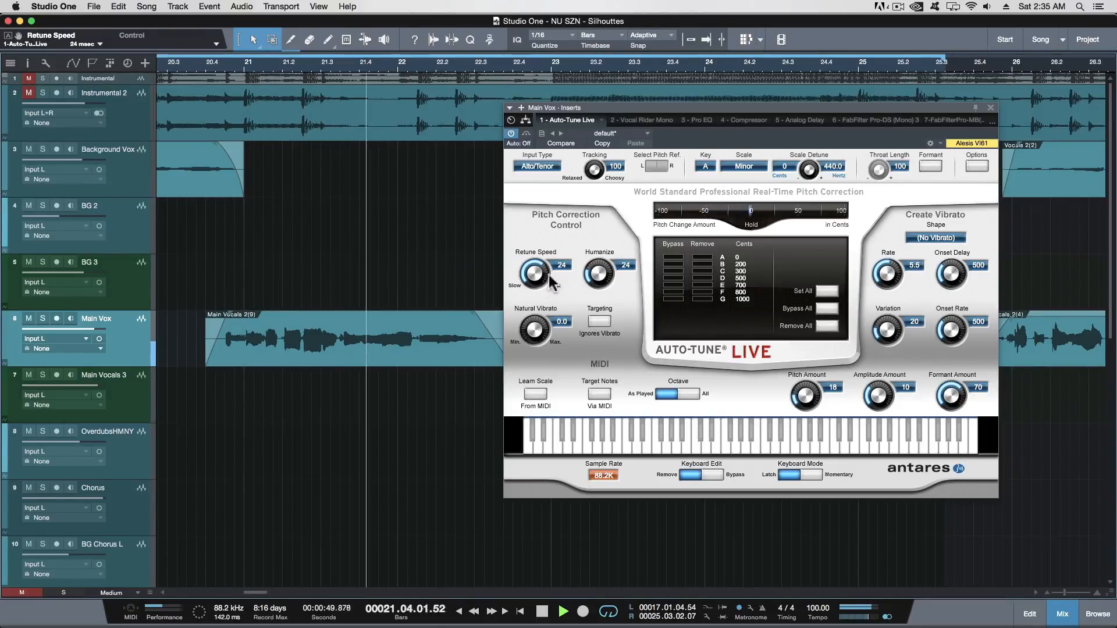
drag(540, 273, 546, 267)
key(space)
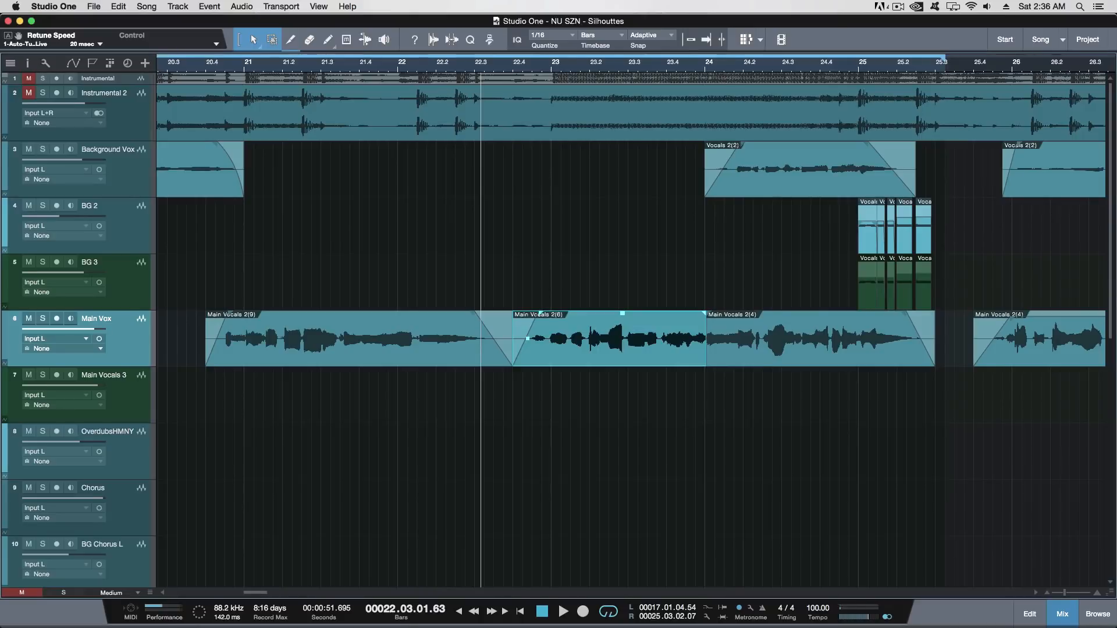
Step: Open the Main Vox channel's Vocal Rider Mono insert from the console and put the console out of view
drag(474, 1, 457, 145)
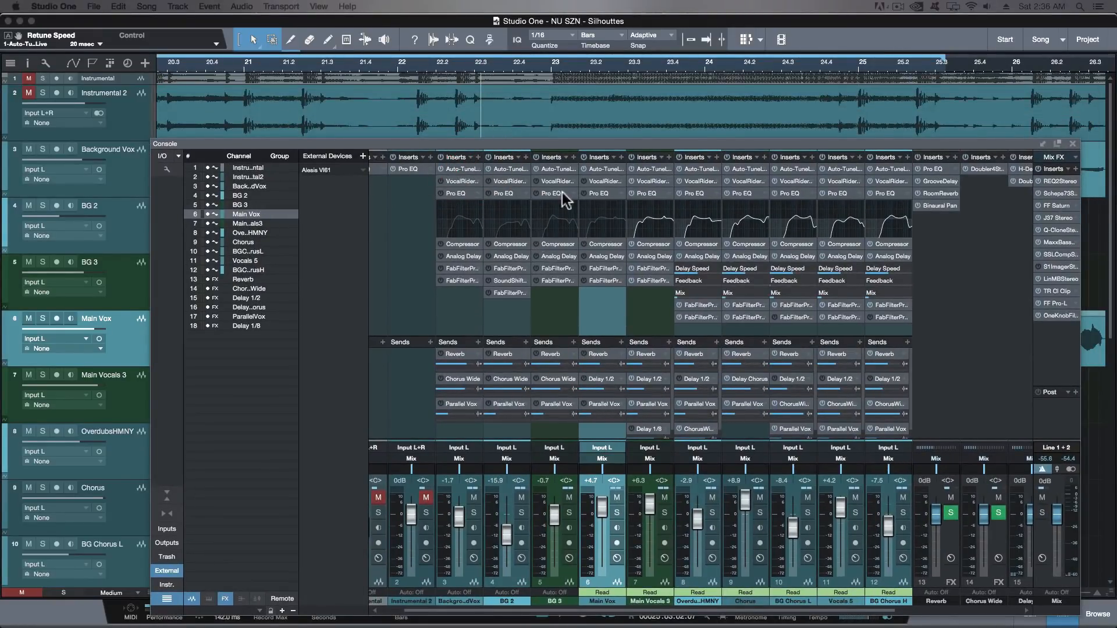
click(590, 167)
drag(587, 144, 553, 387)
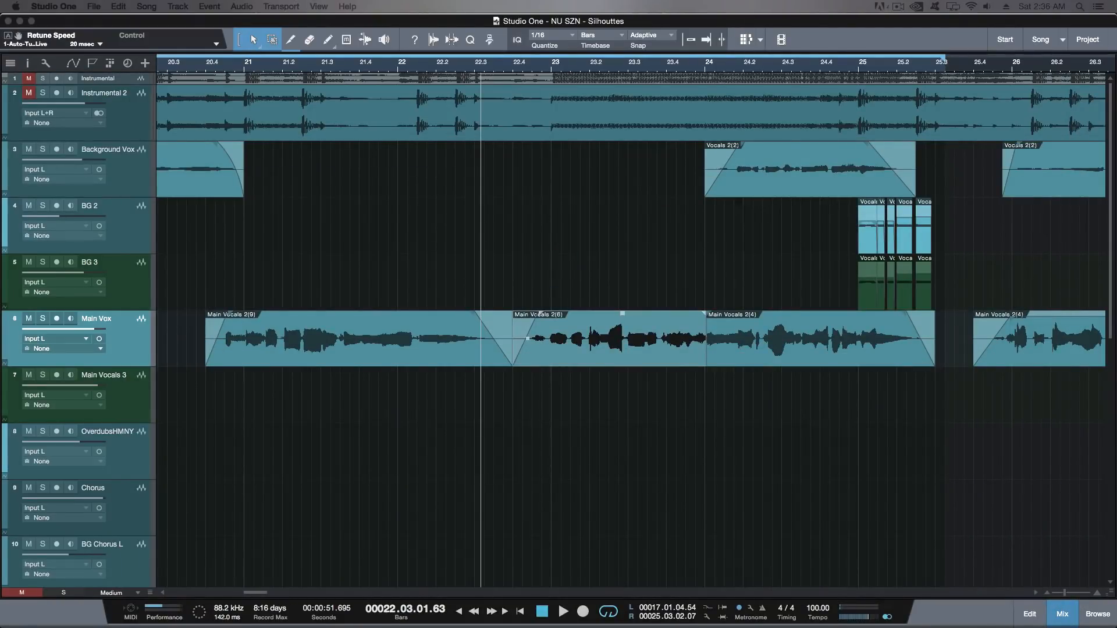
double_click(534, 419)
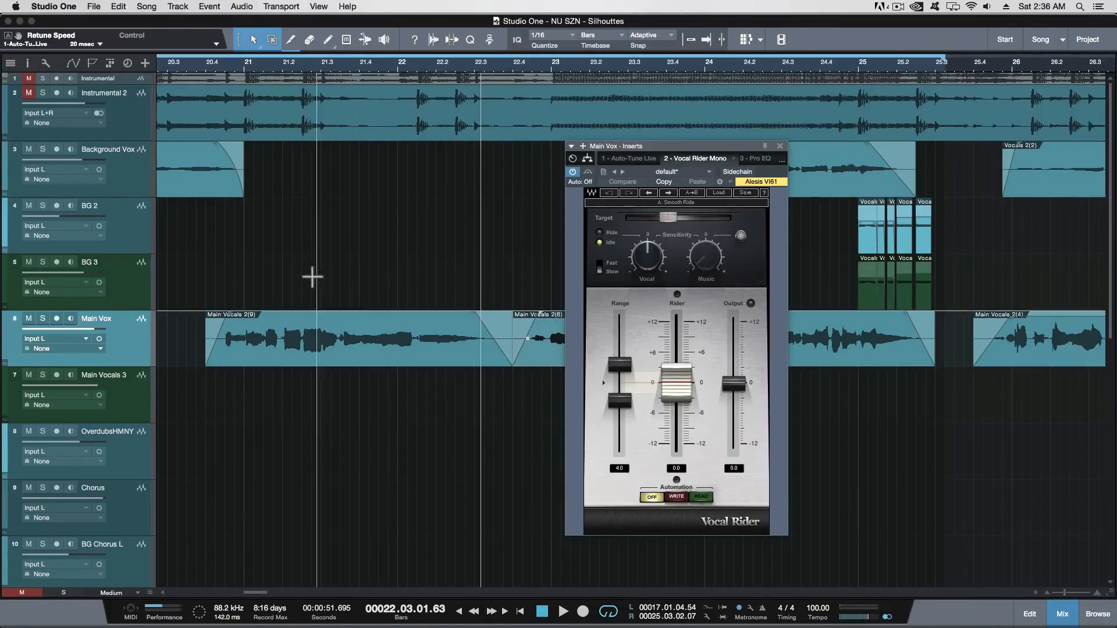
Step: Move the Vocal Rider window higher and play the section from just before the Main Vocals 2(9) clip
click(221, 69)
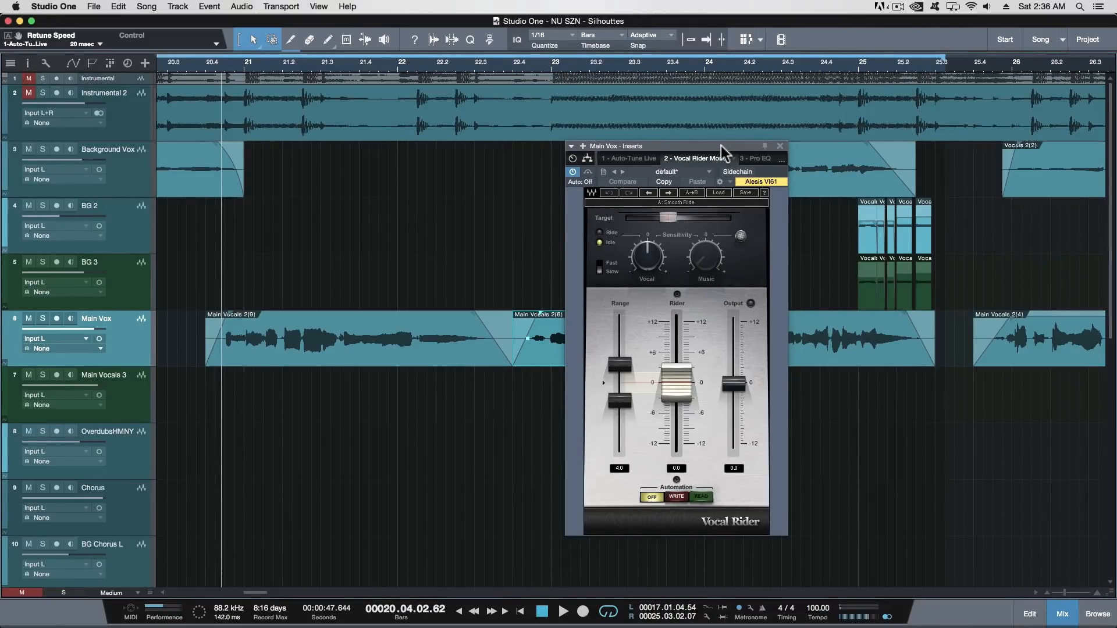
drag(720, 145, 683, 94)
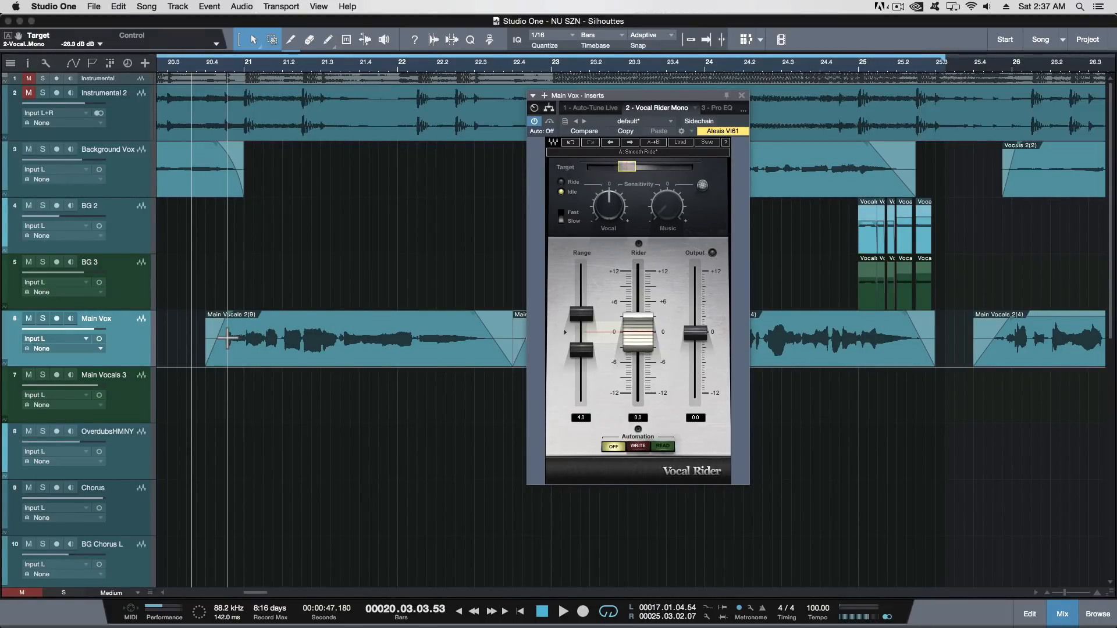
click(196, 67)
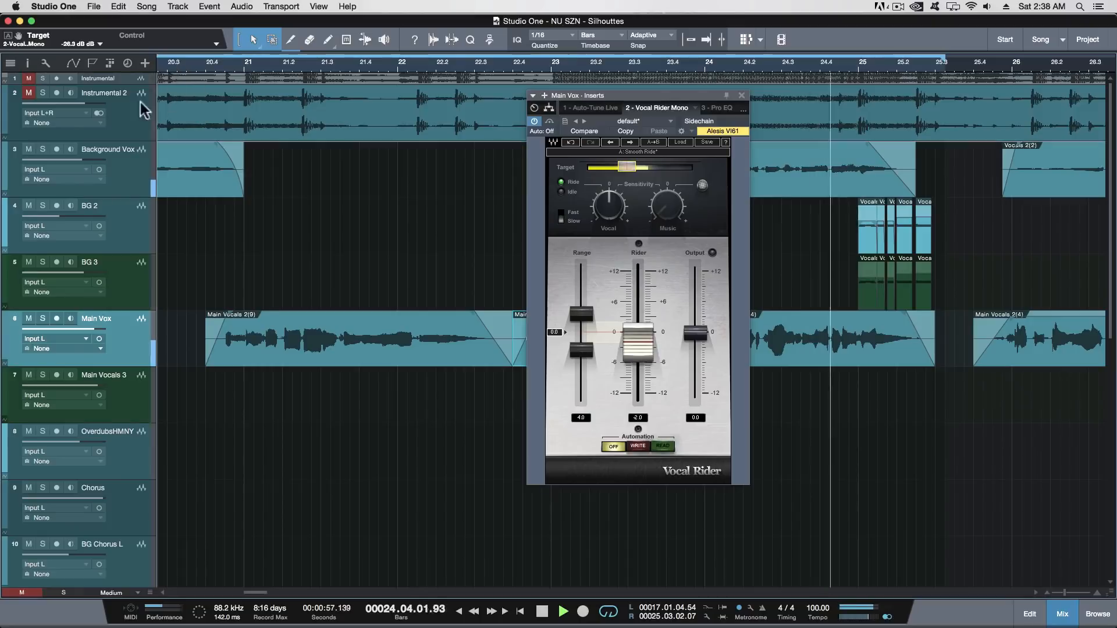
Step: Mute the Background Vox, BG 2 and BG 3 tracks
click(28, 149)
click(28, 205)
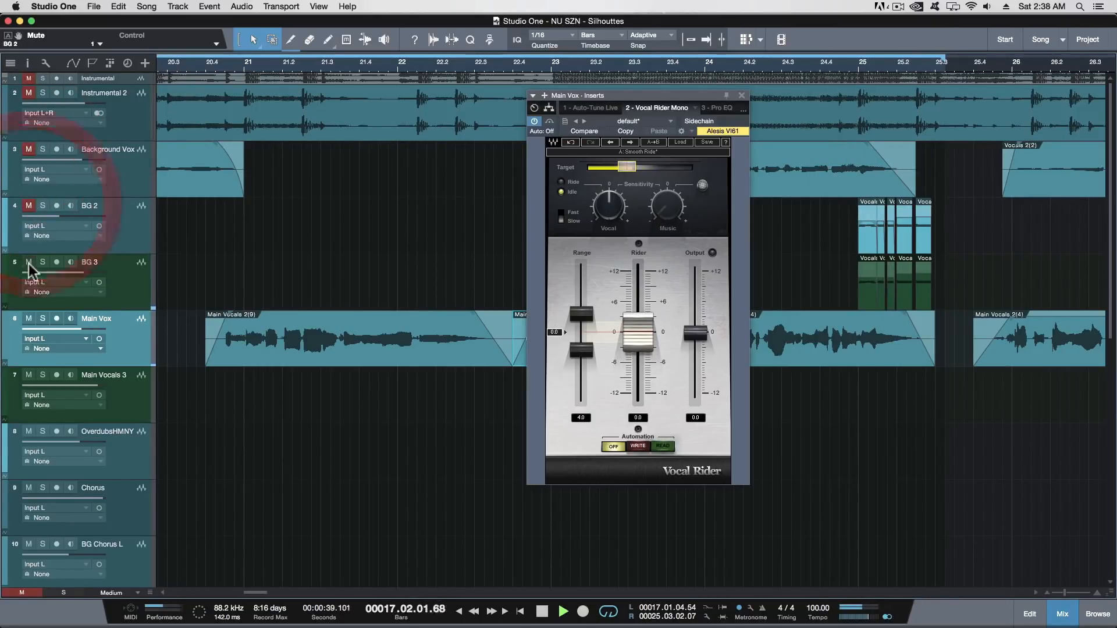
click(28, 262)
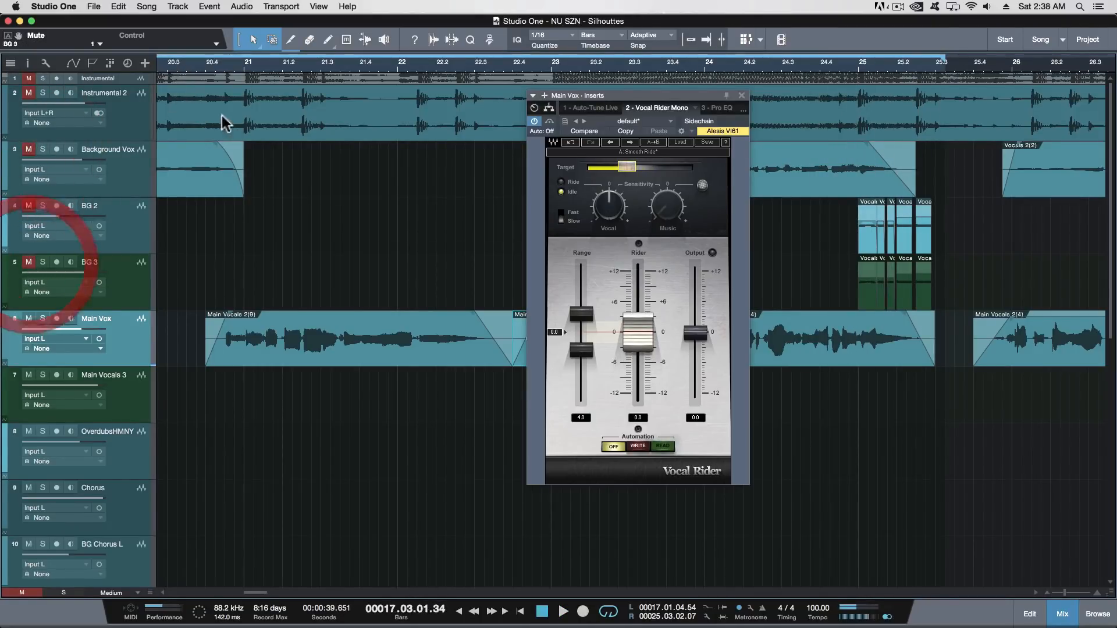
Step: Compare the Main Vox with Vocal Rider bypassed and enabled, replaying the clip's end from bar 22
click(534, 121)
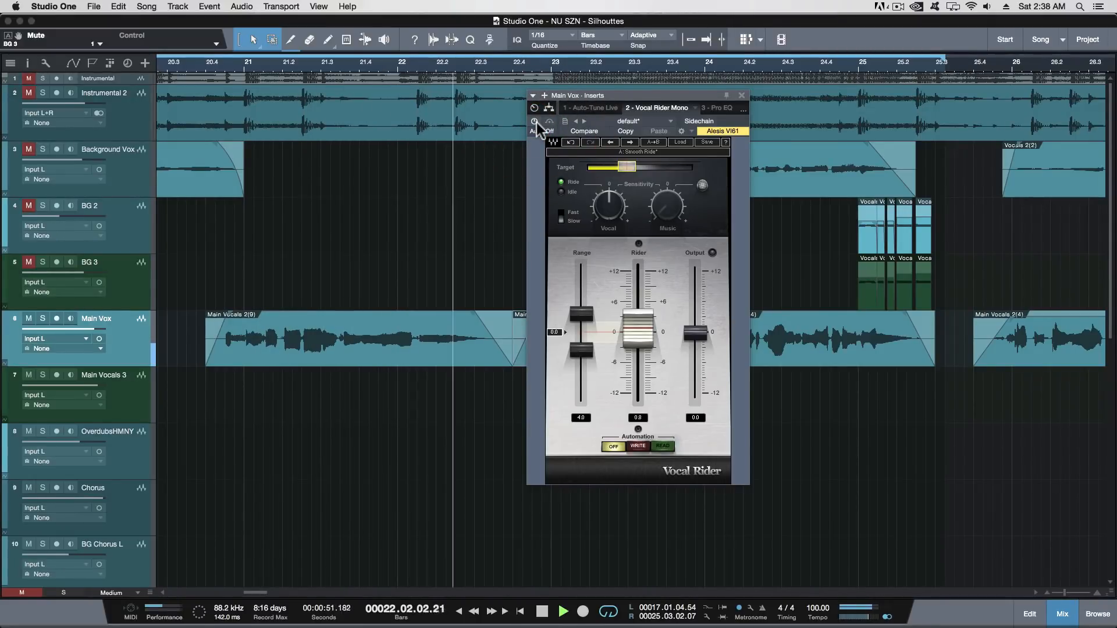
click(535, 122)
click(349, 65)
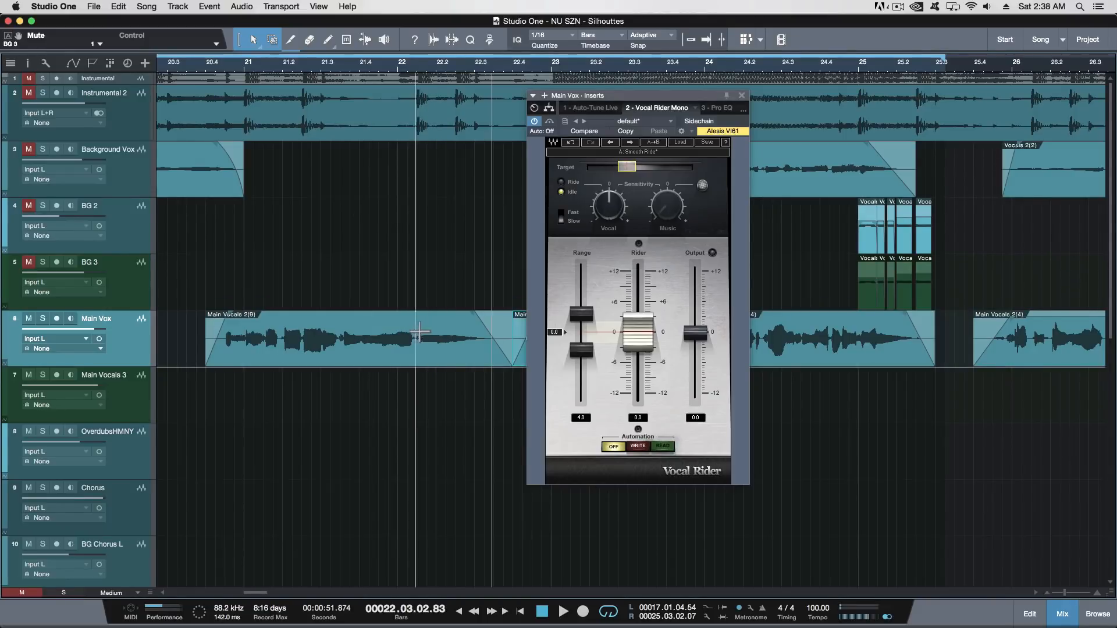
click(399, 73)
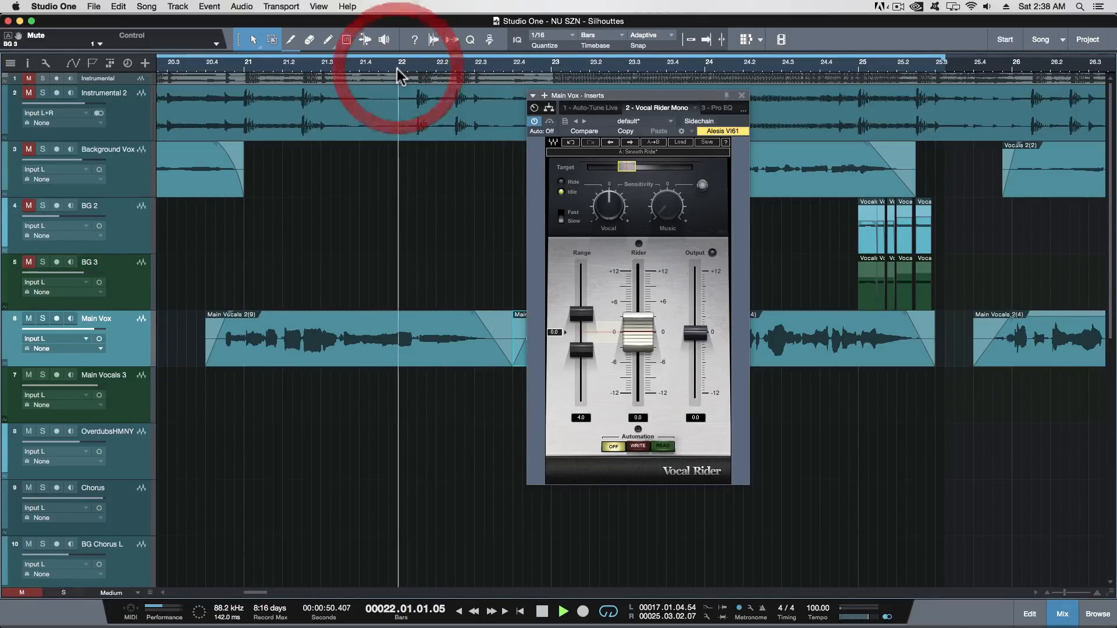
key(space)
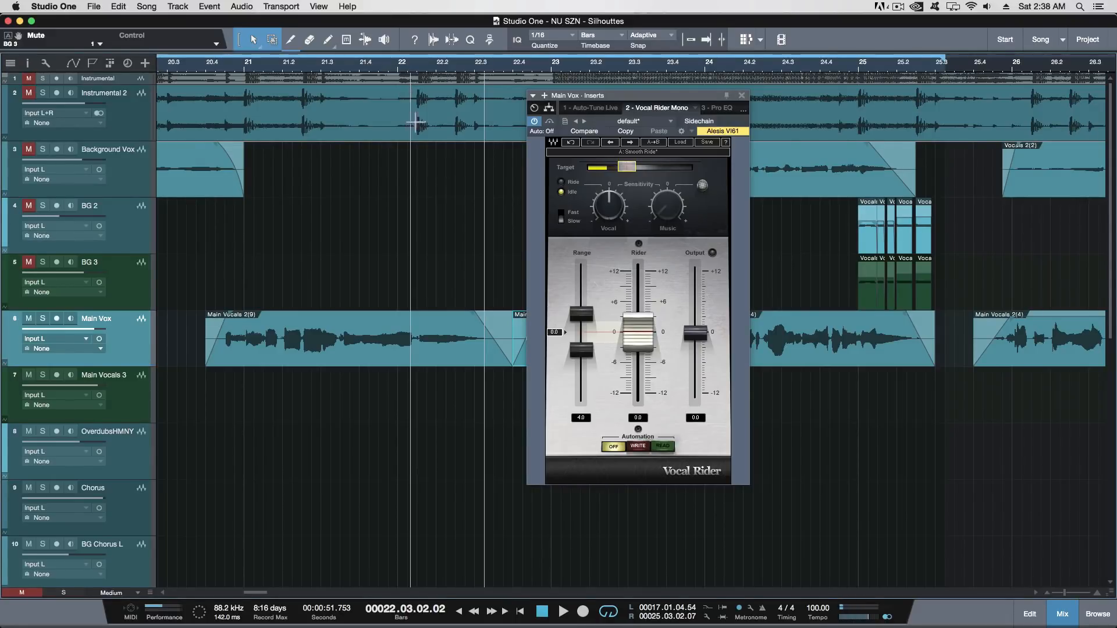
Step: Close Vocal Rider and open the Main Vox Pro EQ from the console, leaving only the EQ window over the arrangement
click(741, 96)
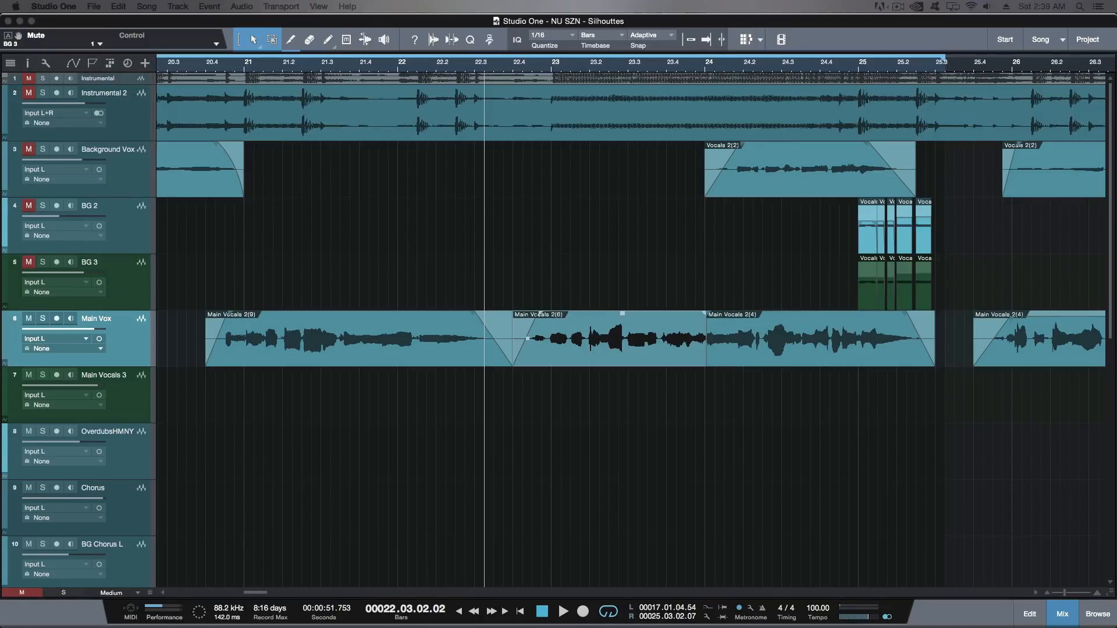
key(F3)
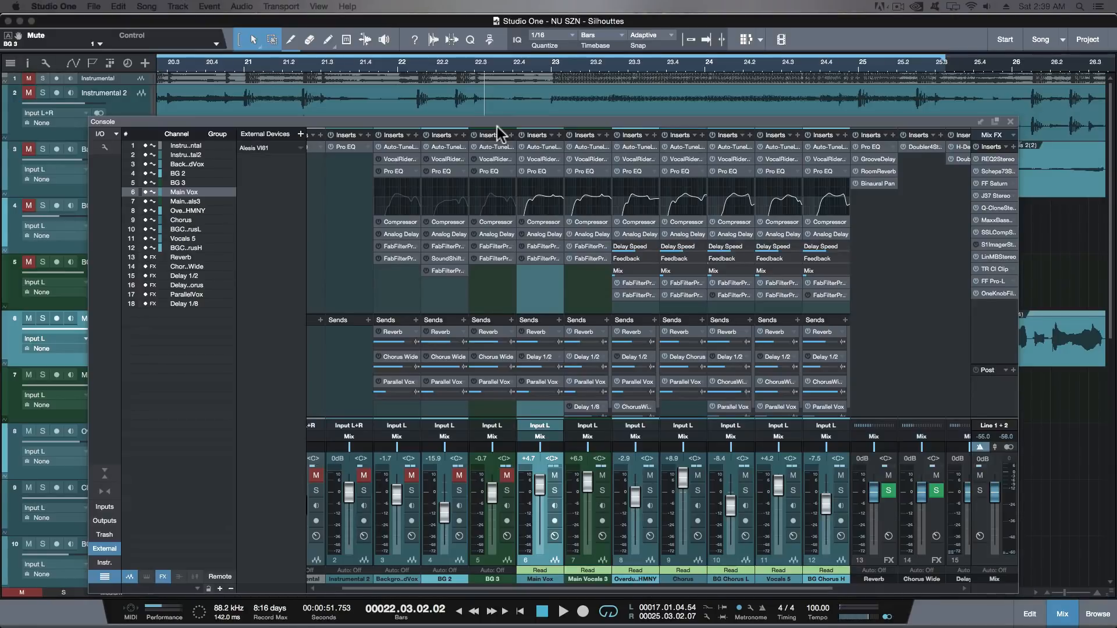
click(538, 172)
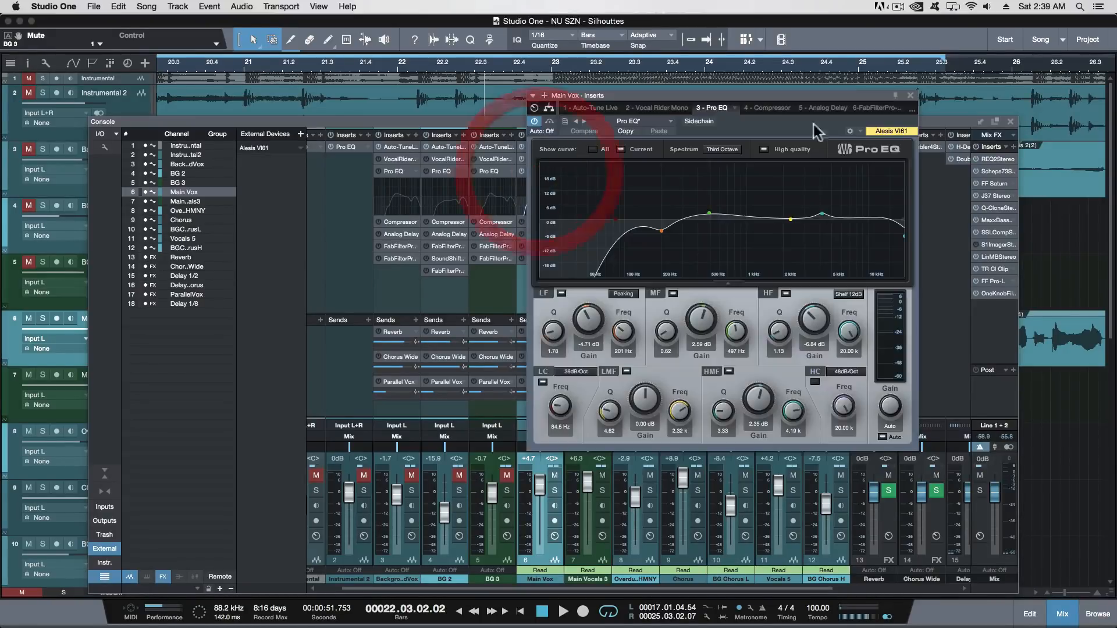
drag(849, 95, 586, 9)
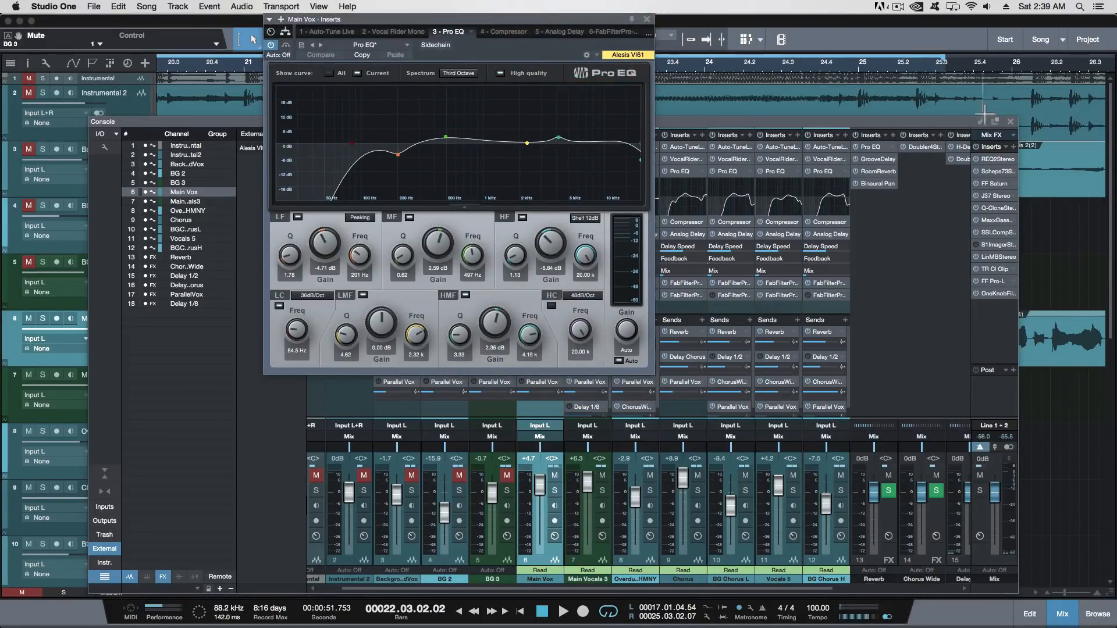
drag(949, 122, 961, 137)
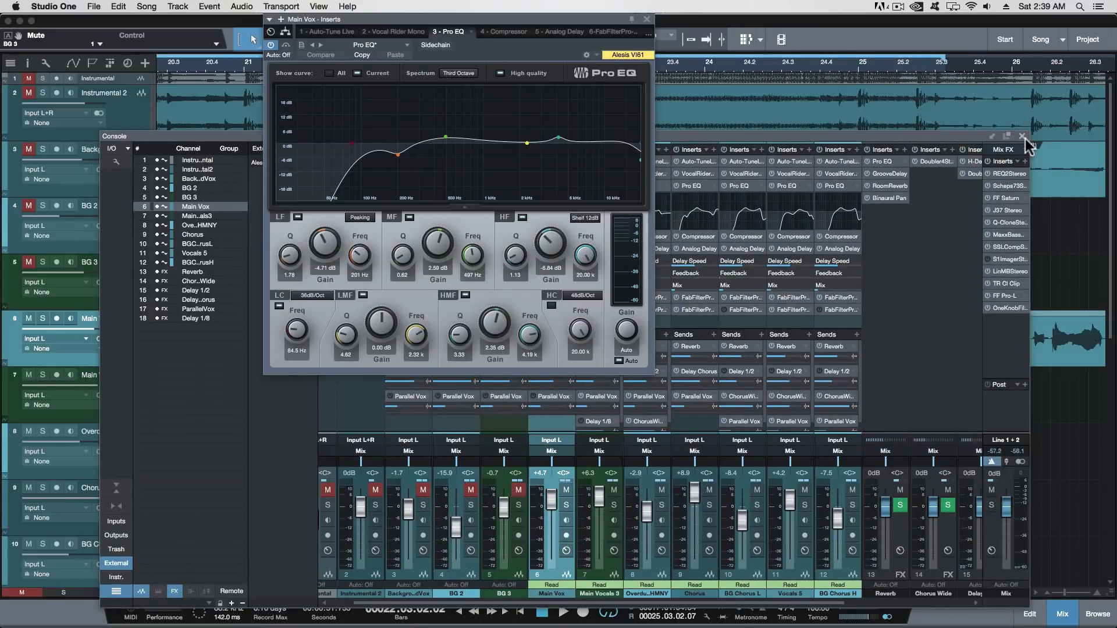
click(1022, 137)
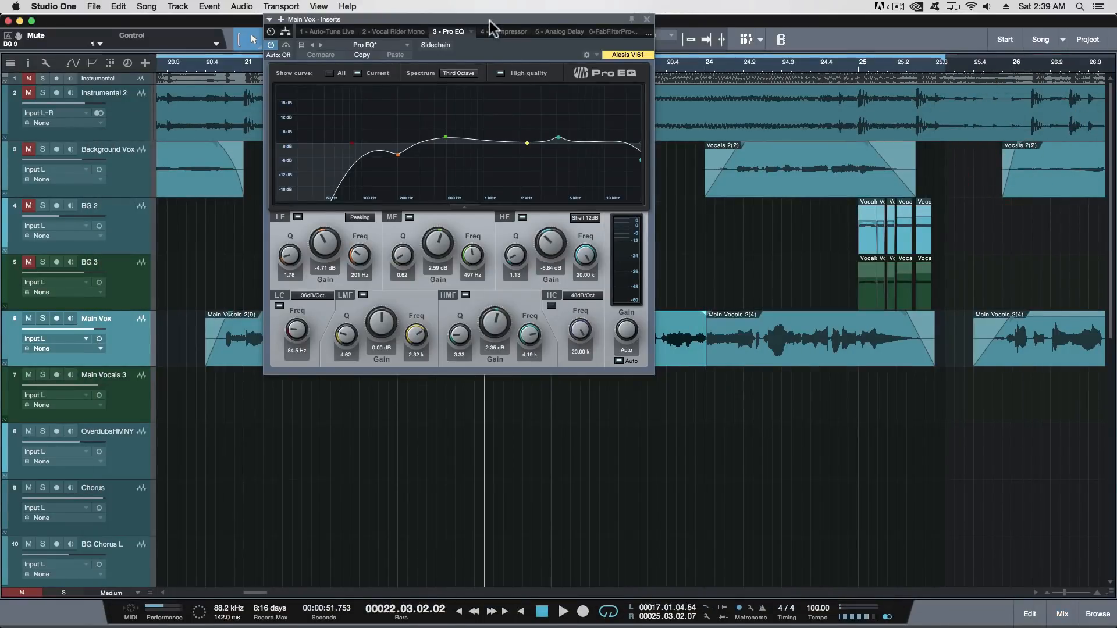
drag(488, 21, 296, 161)
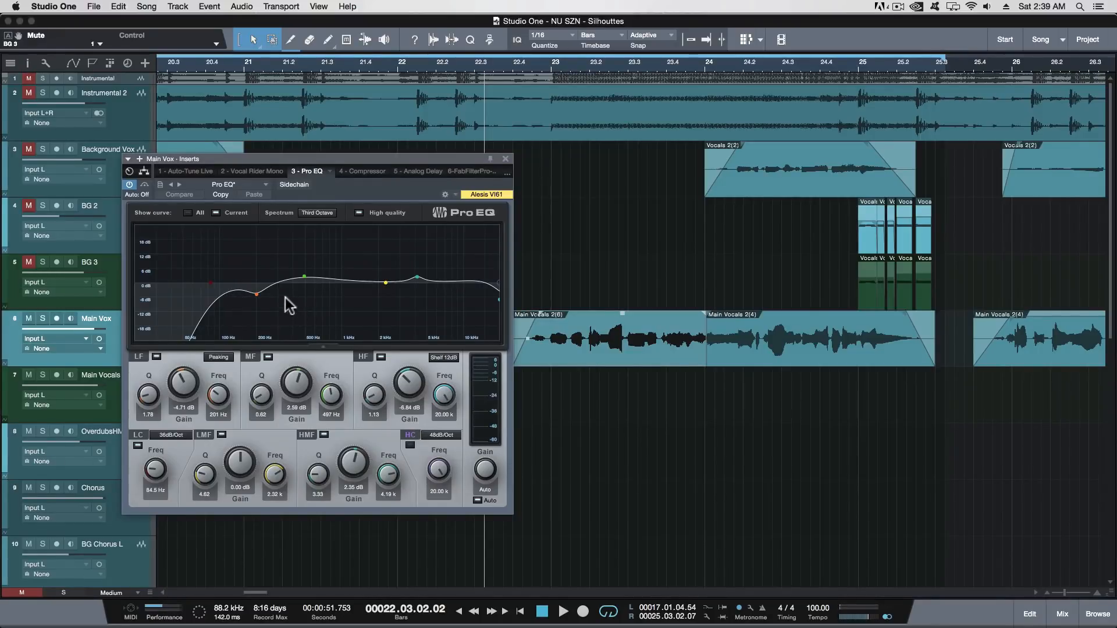
Step: Adjust the Pro EQ bands: LF to -6.12 dB at 206 Hz, MF off, and HMF to 3.53 dB at 4.19 kHz
drag(257, 294, 258, 297)
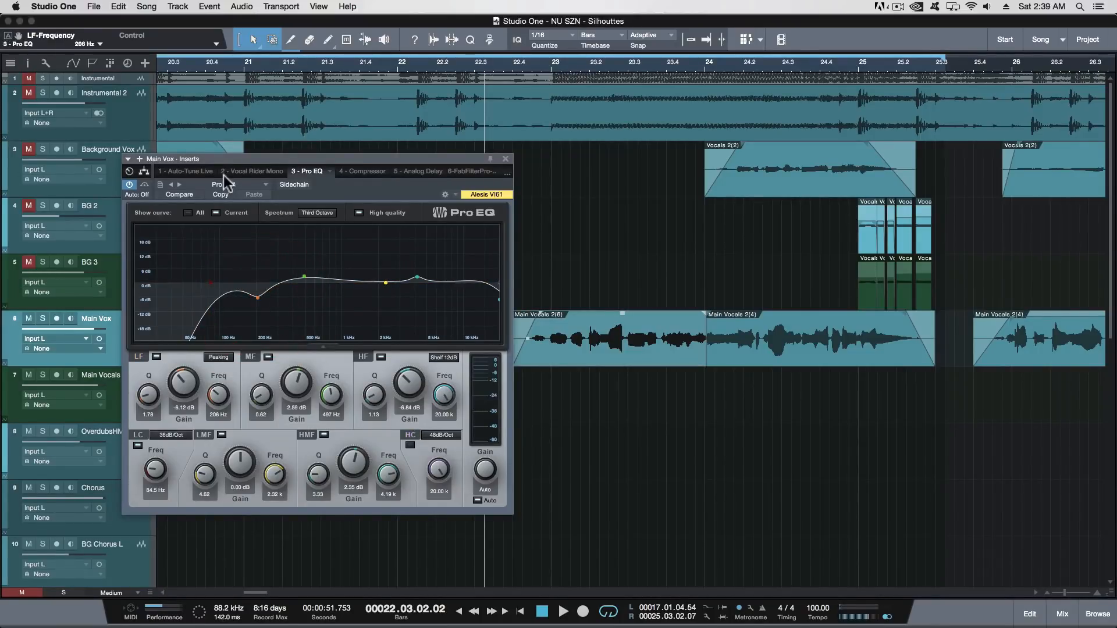
drag(223, 175, 598, 191)
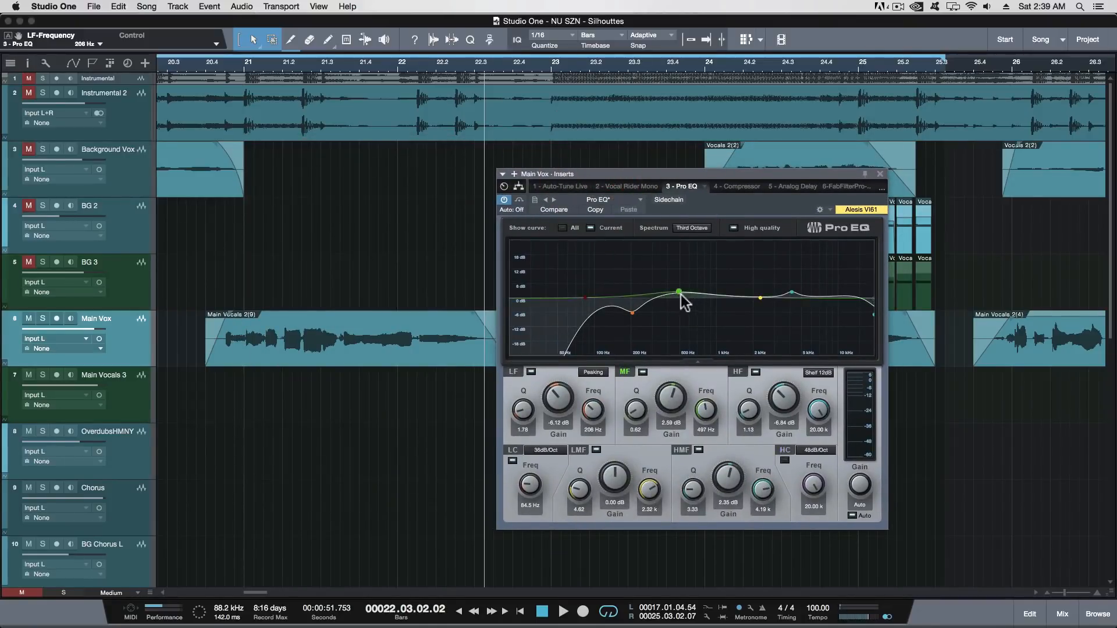
double_click(679, 289)
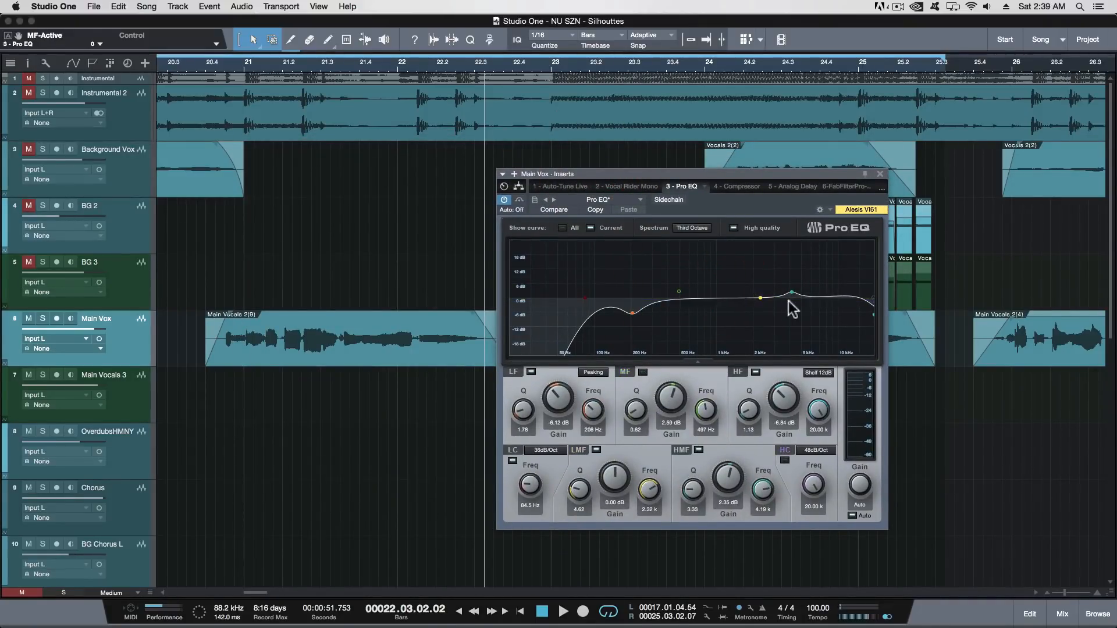
drag(792, 292, 790, 289)
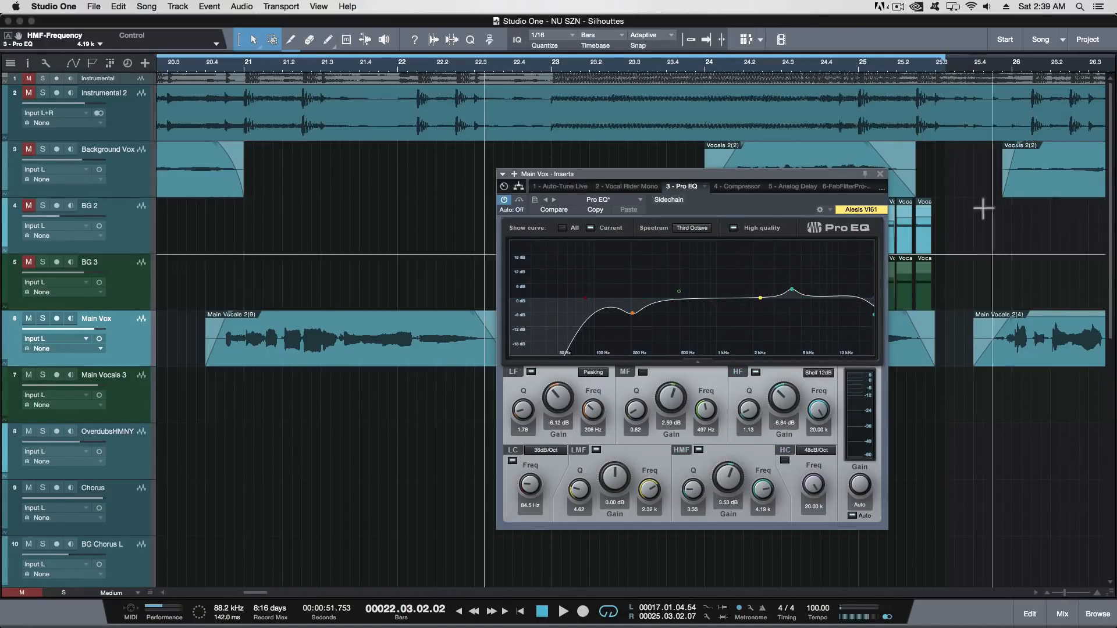
Step: Bypass Pro EQ, audition the Main Vocals 2(9) clip, and return the playback cursor to just before it
click(196, 65)
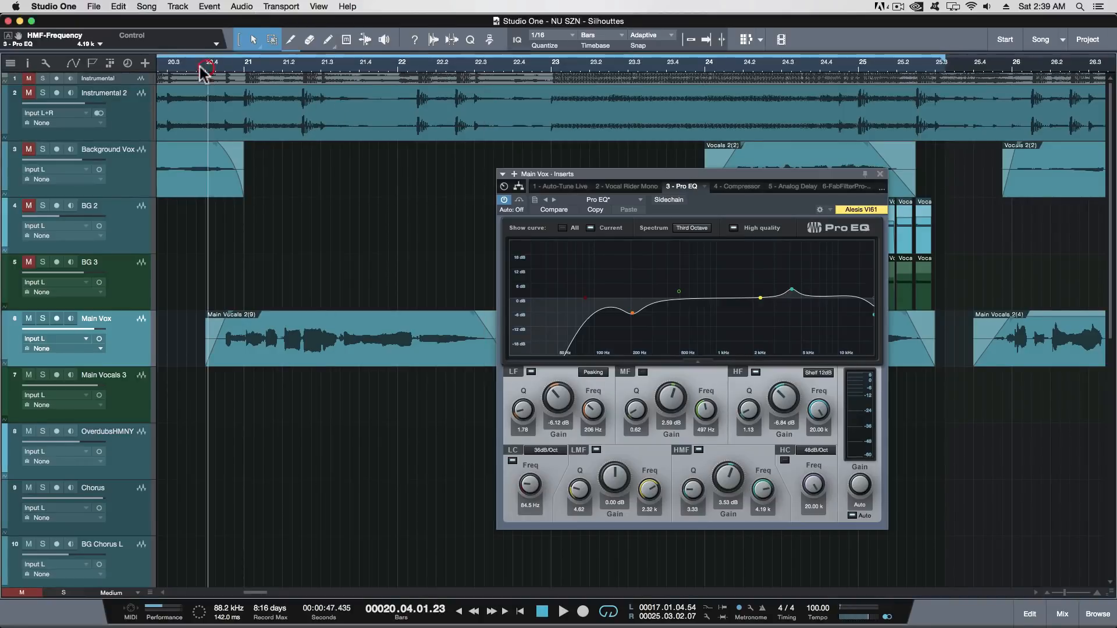
click(503, 200)
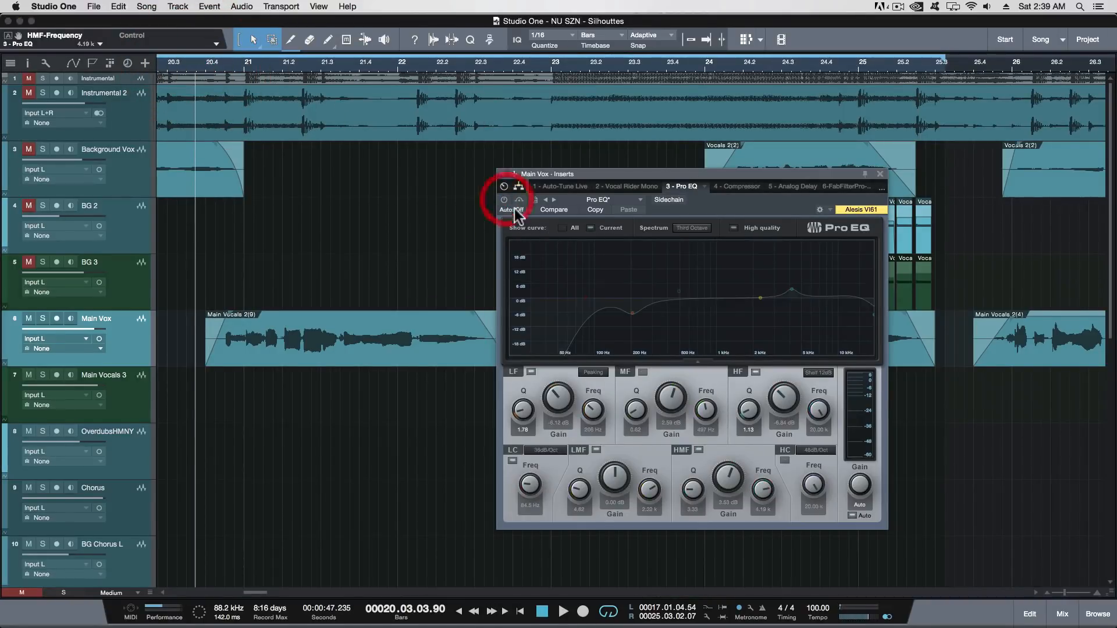
key(space)
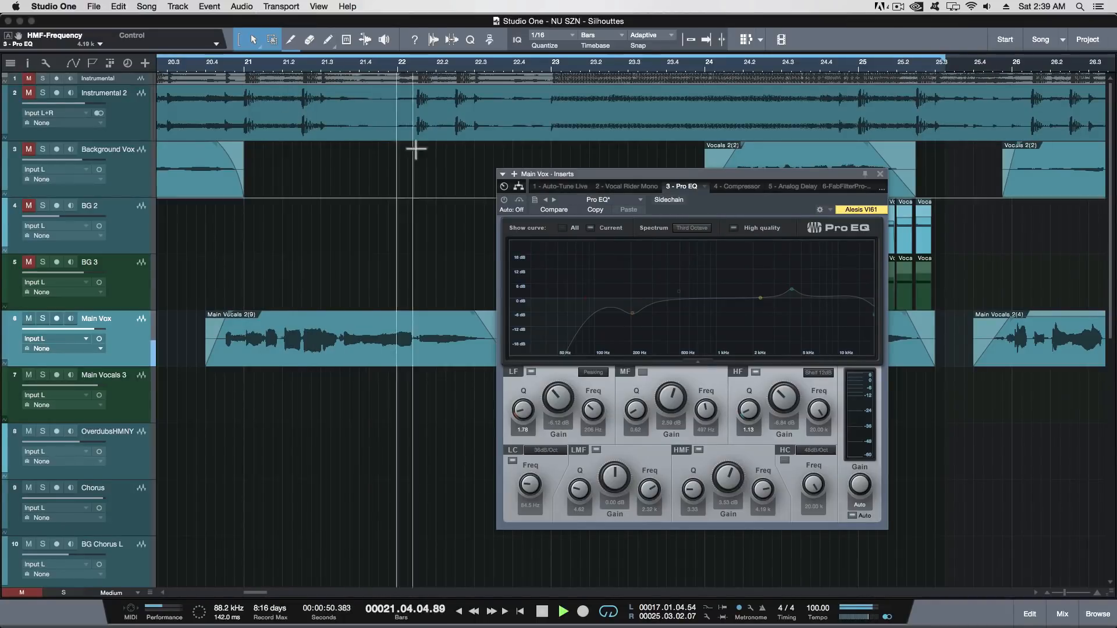
click(185, 59)
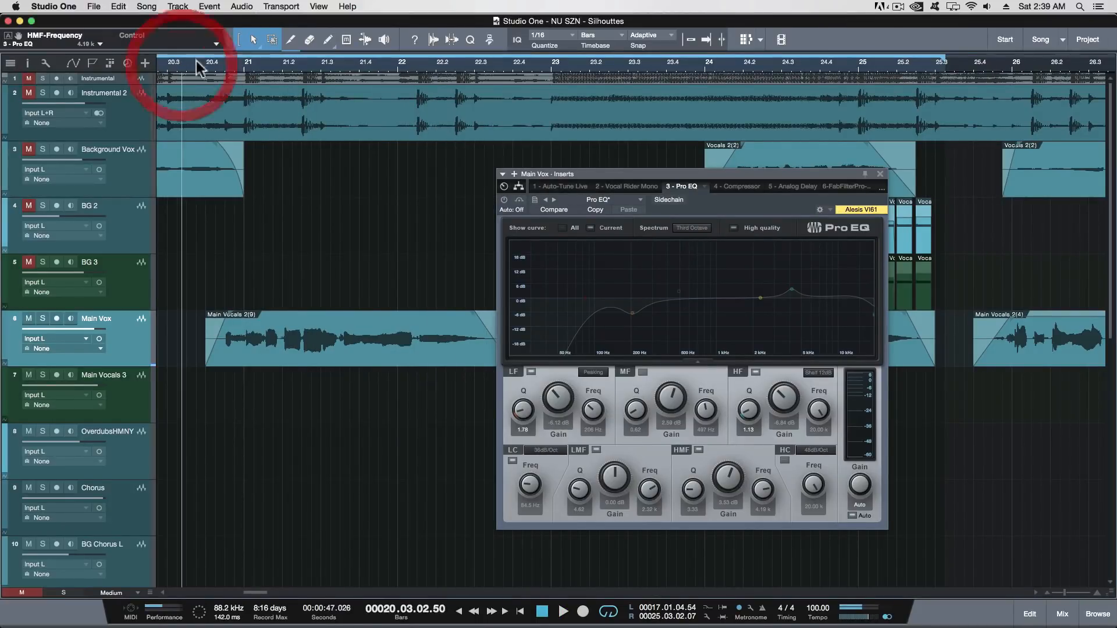
Step: Set the loop range from 20.03.03.17 to 22.04.03.23 around the Main Vocals 2(9) clip, enable Pro EQ and audition the vocal
drag(188, 56, 533, 59)
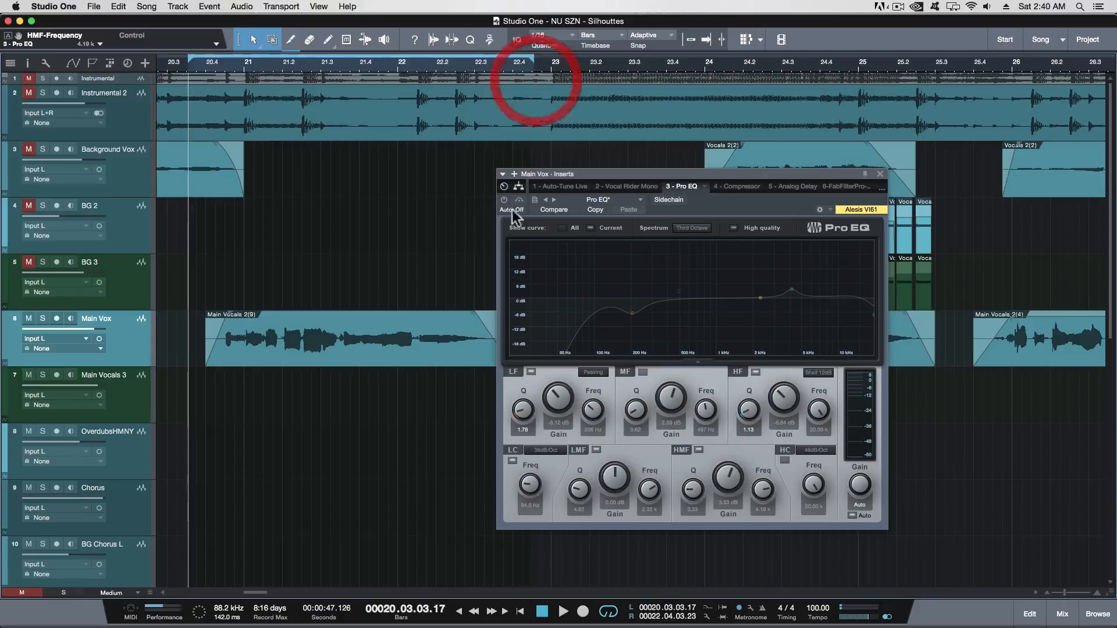
click(504, 200)
key(space)
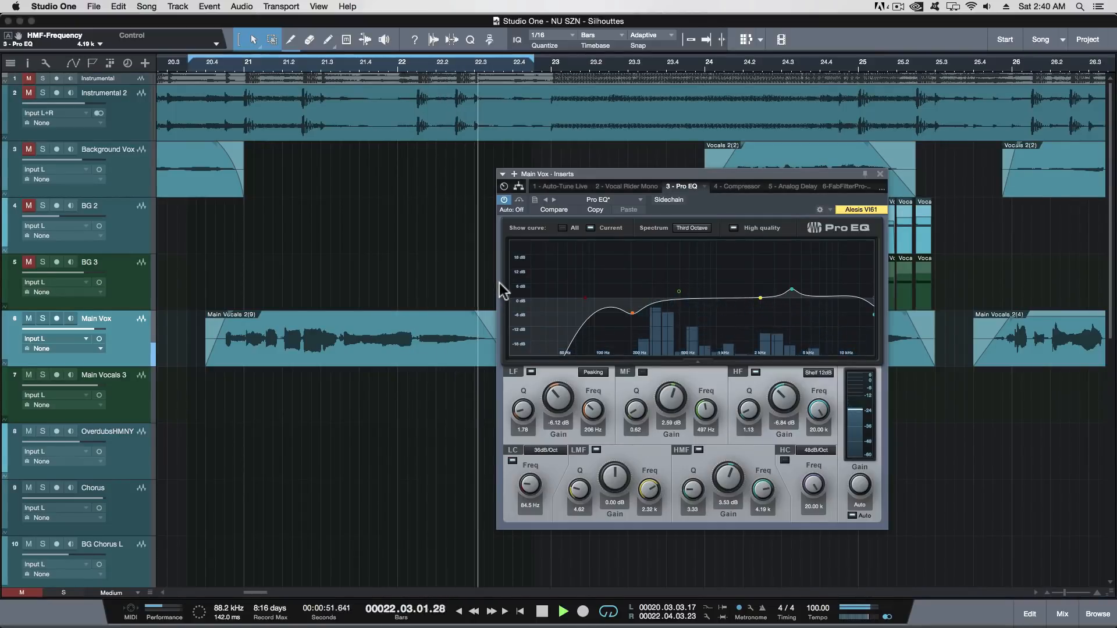
key(space)
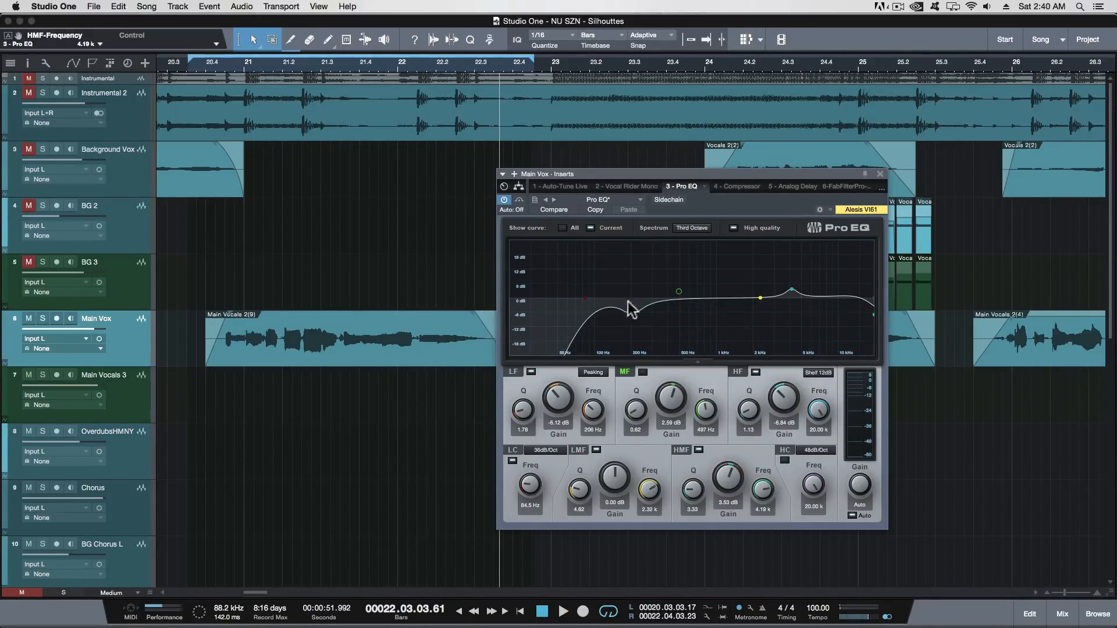
Step: Toggle Pro EQ's HMF band off and on, and compare the looped Main Vox with the EQ bypassed and enabled before closing it
double_click(792, 290)
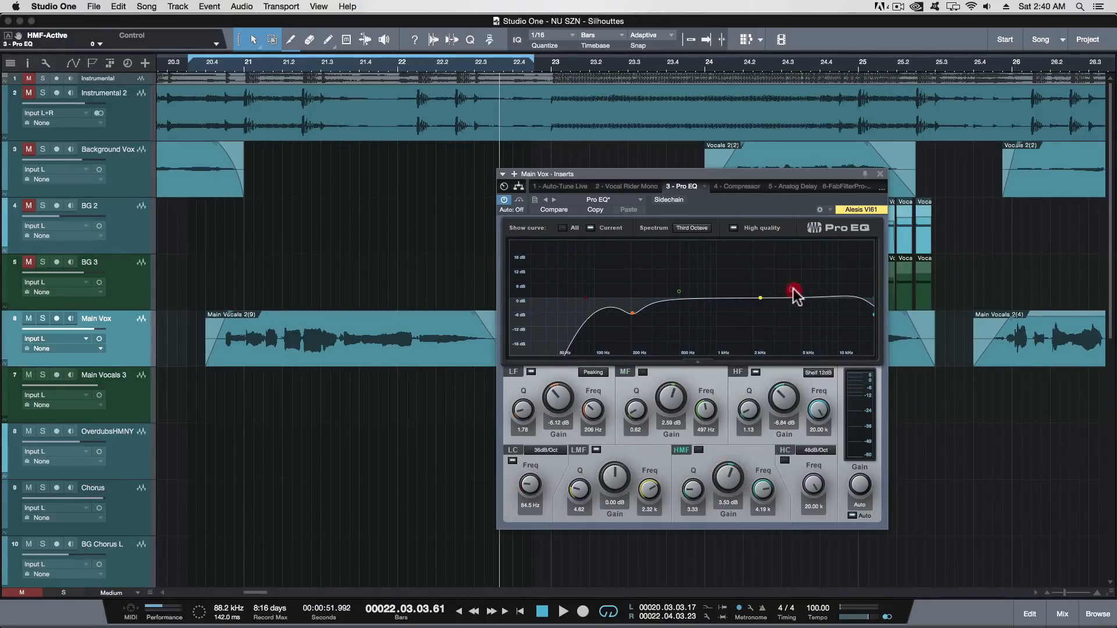
double_click(791, 290)
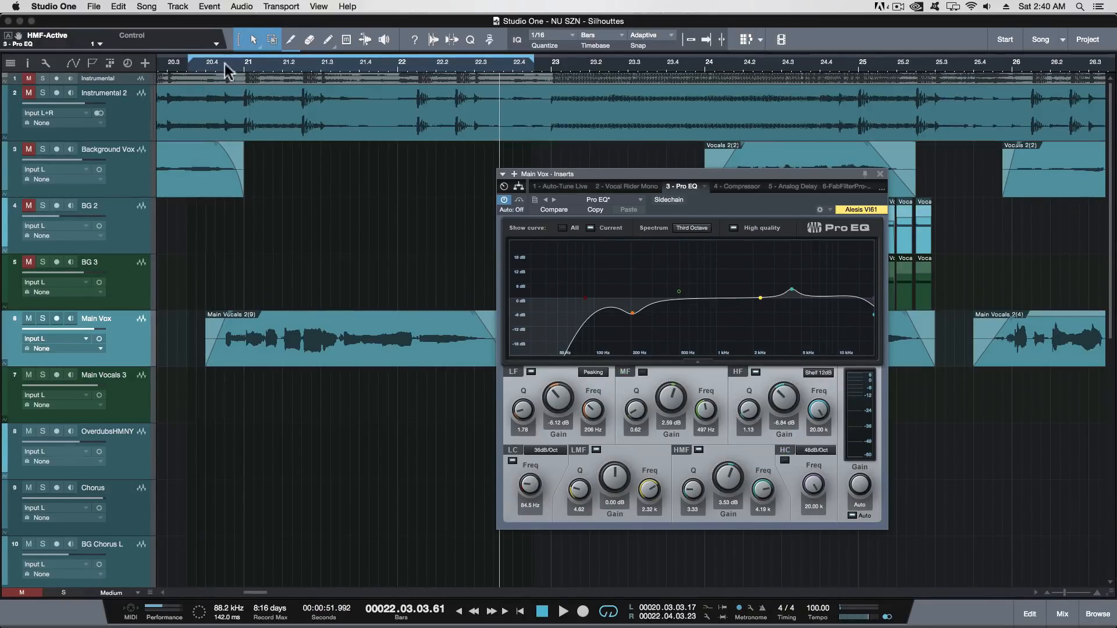
click(201, 69)
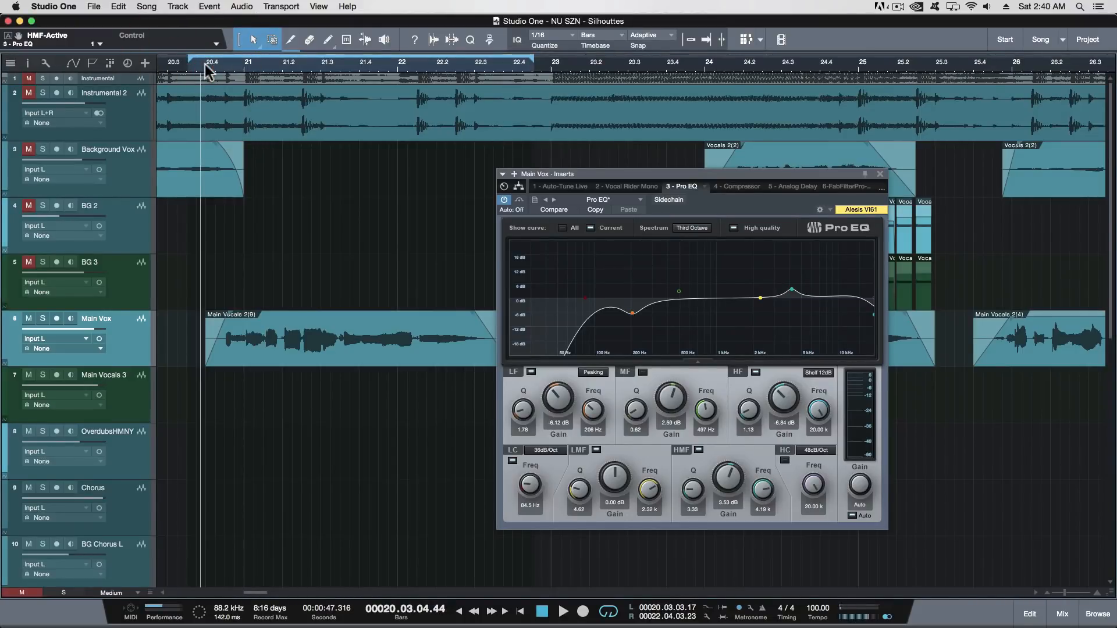
key(space)
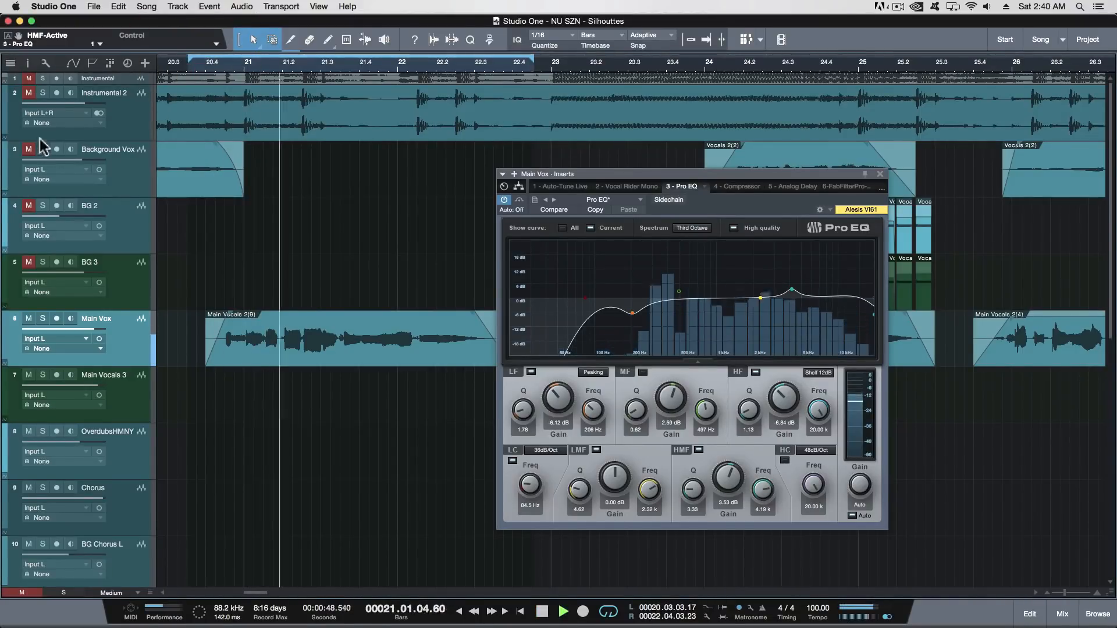
click(505, 199)
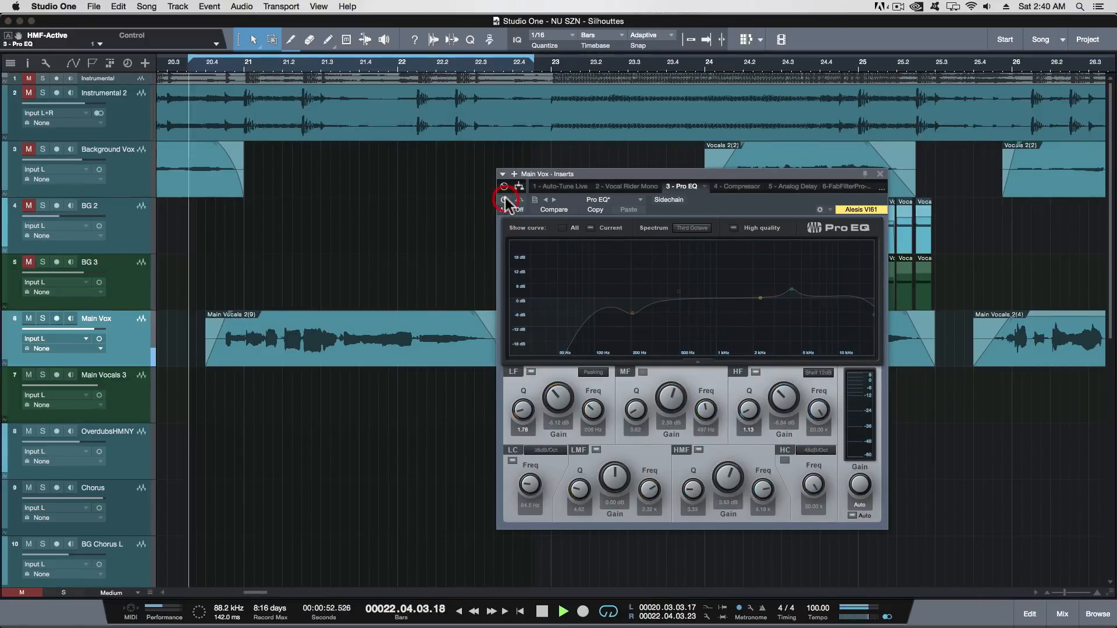
click(504, 199)
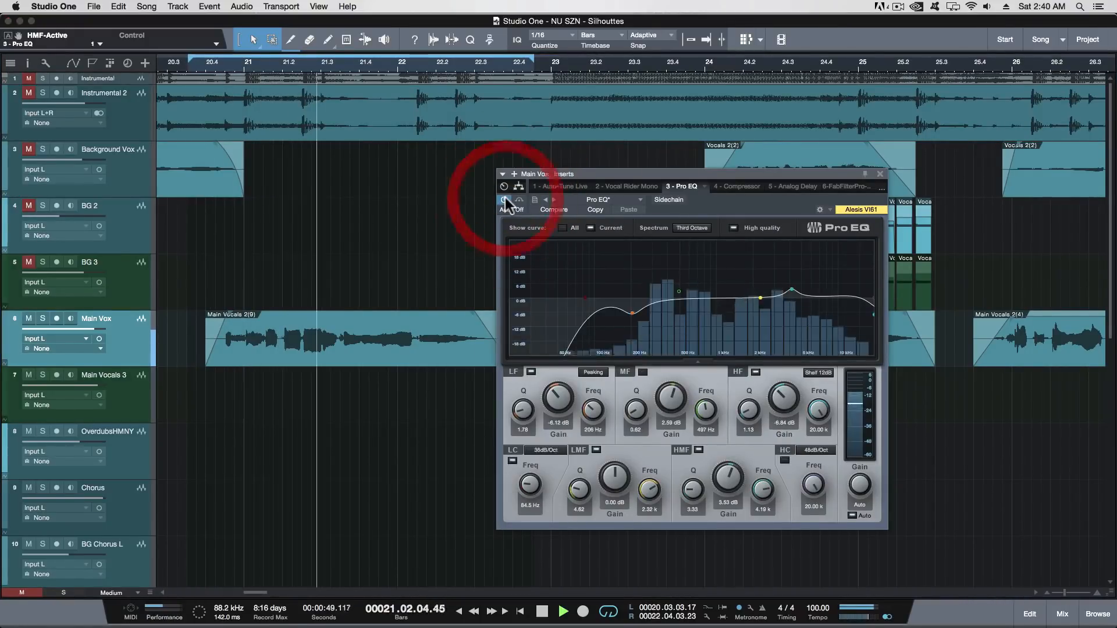
click(879, 173)
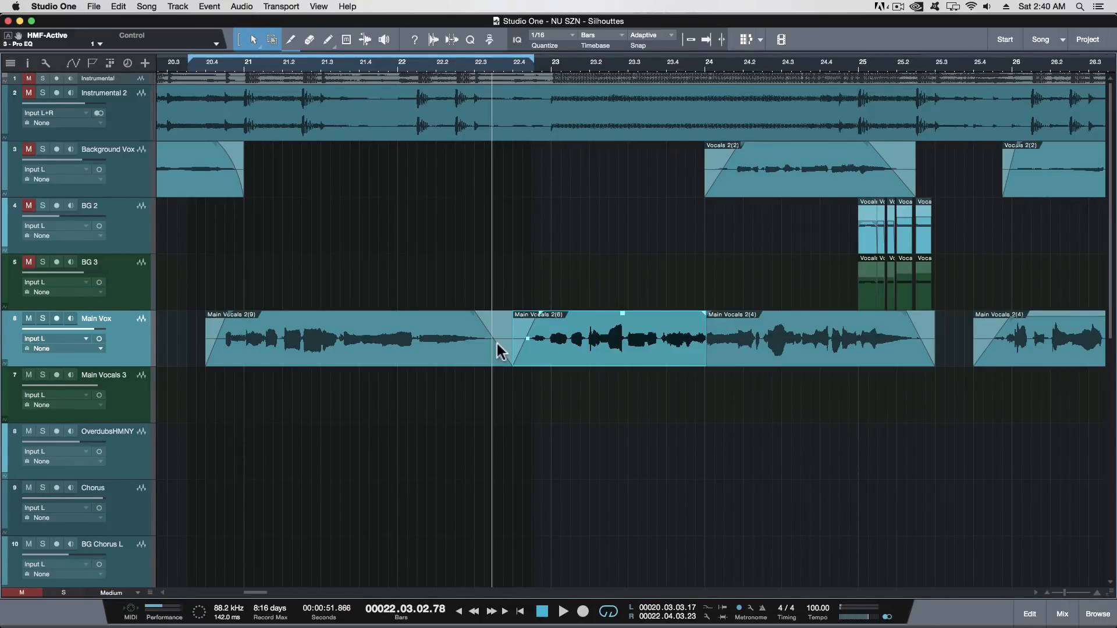
Step: Open the Instrumental 2 Pro EQ from the console, view its curve over the arrangement, and close it
click(96, 93)
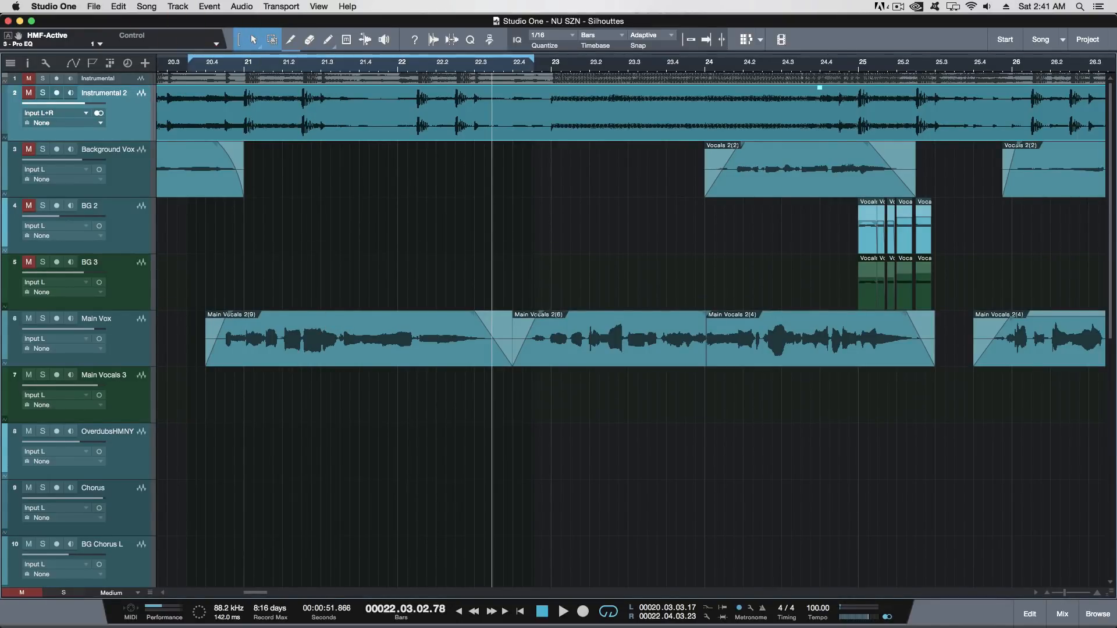
click(318, 6)
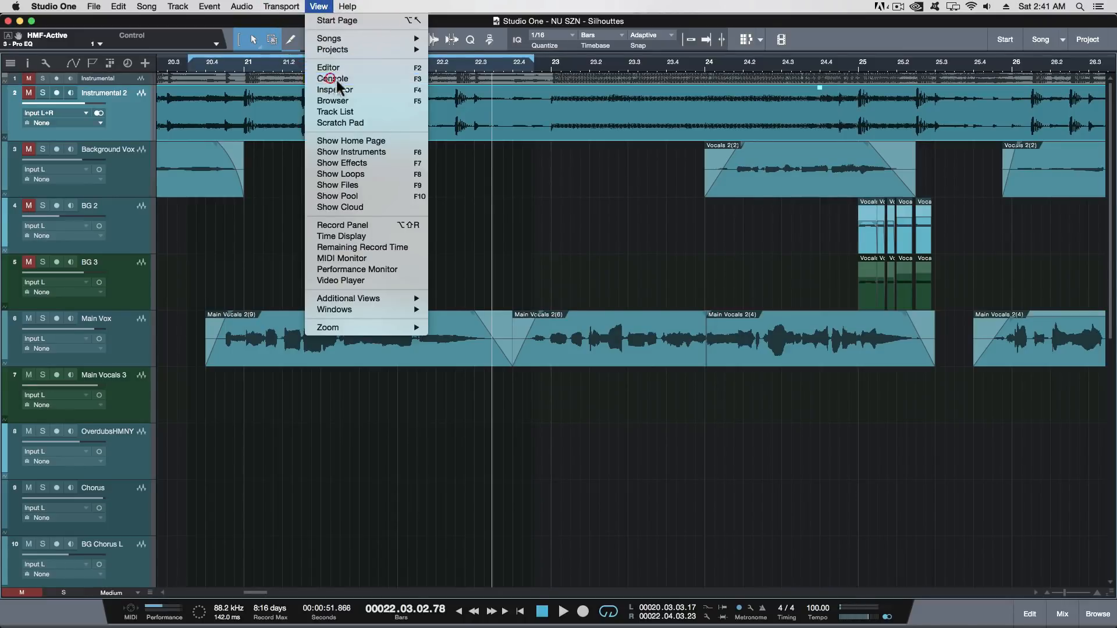
click(336, 79)
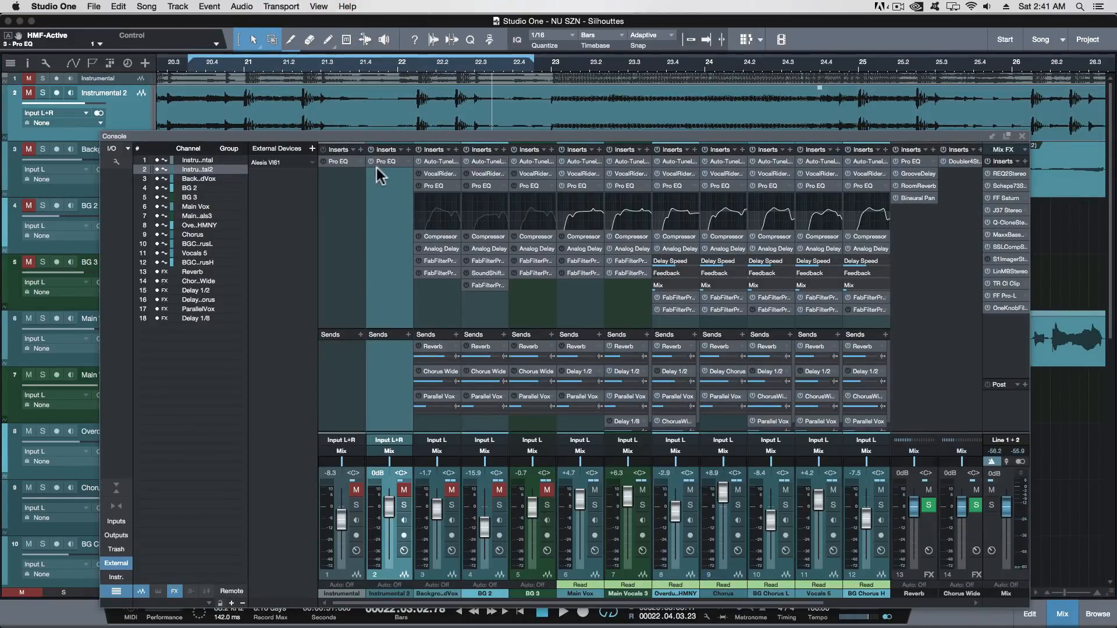
click(387, 161)
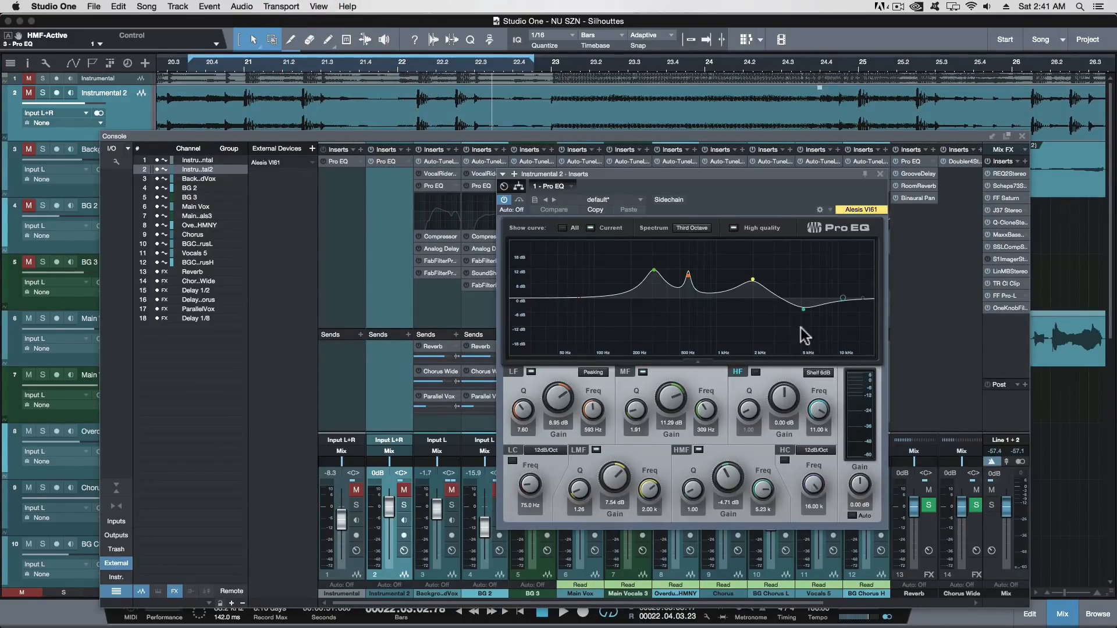
click(1020, 137)
drag(763, 186, 516, 158)
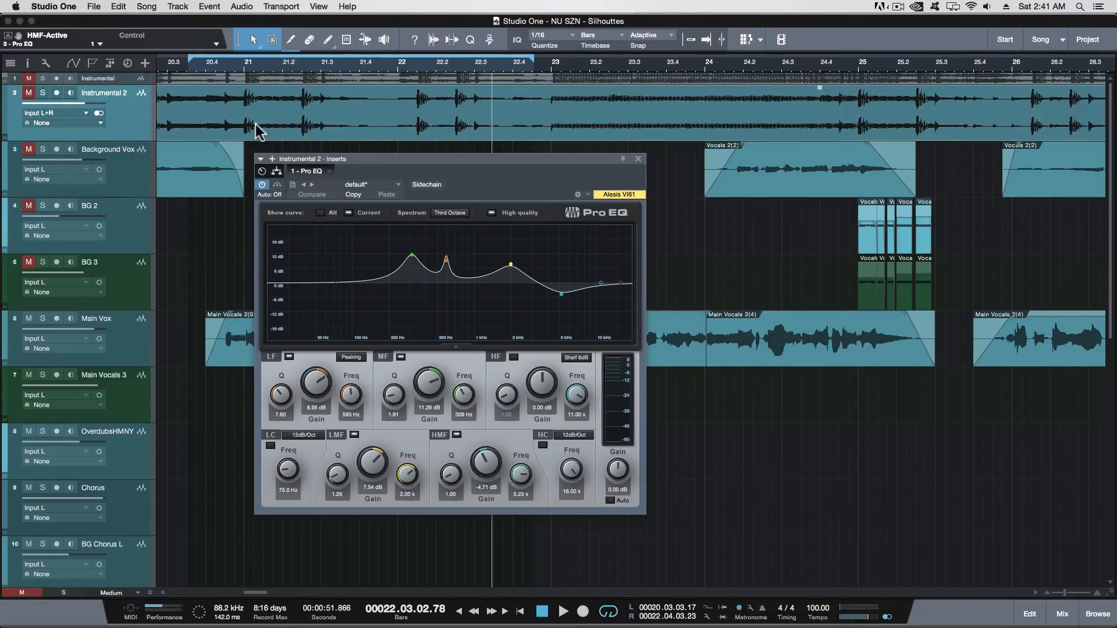
mouse_move(424, 161)
mouse_down()
mouse_move(412, 214)
mouse_move(331, 219)
mouse_move(329, 209)
mouse_move(440, 164)
mouse_up()
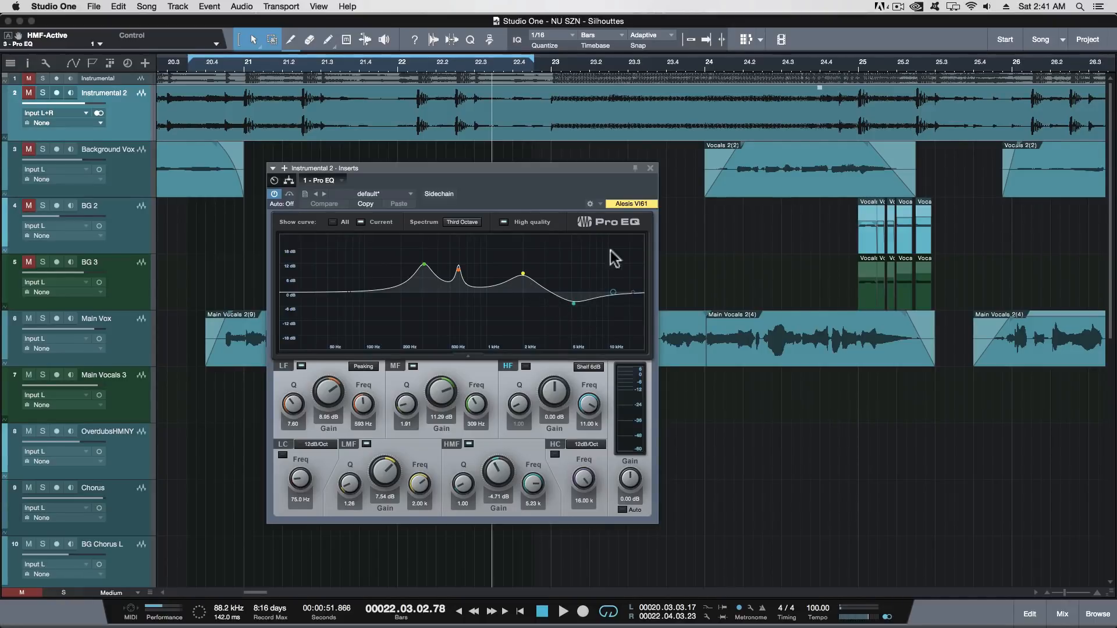
click(650, 168)
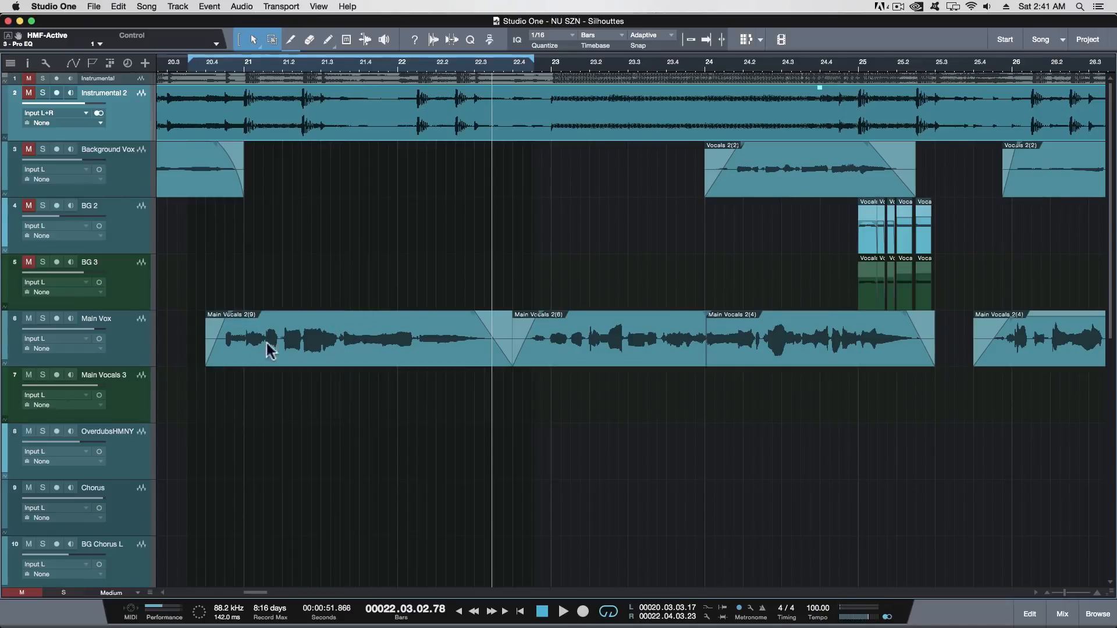
click(238, 351)
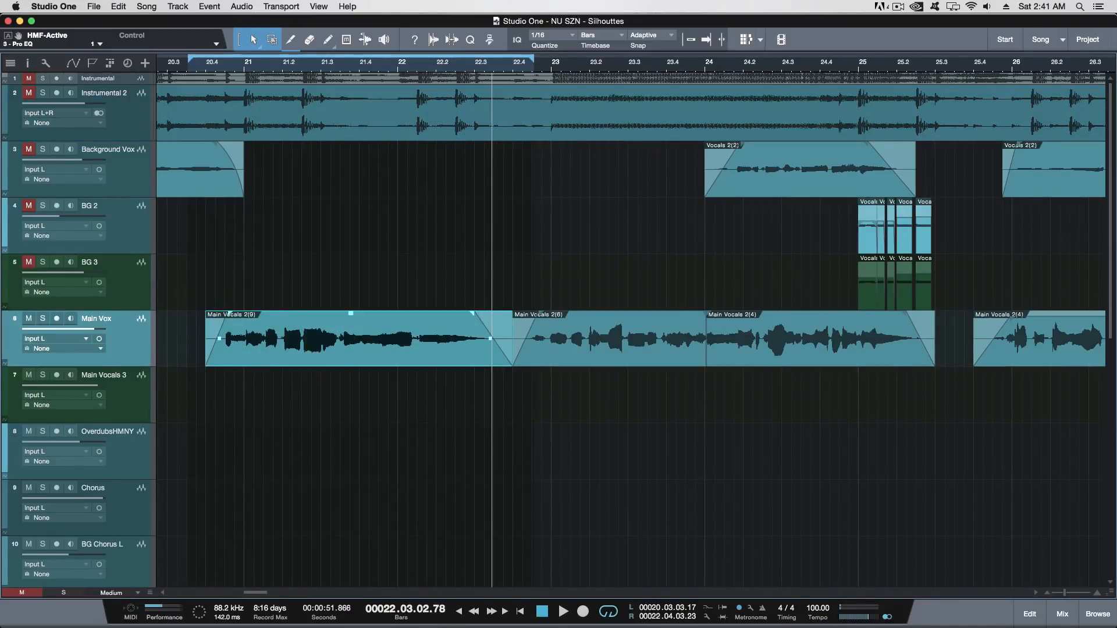
click(282, 6)
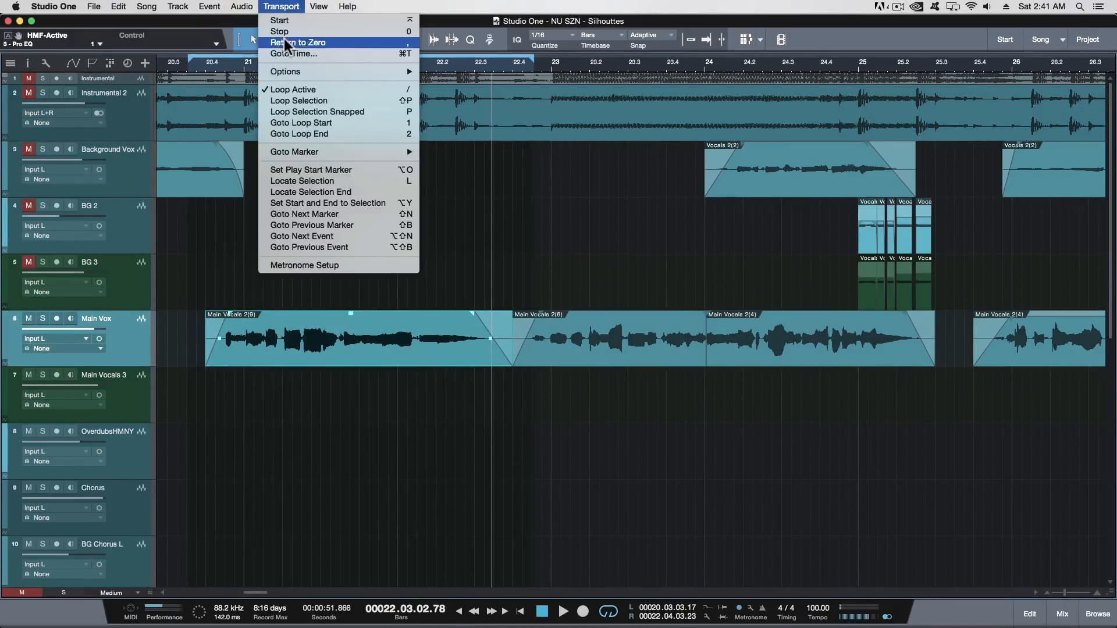
mouse_move(259, 68)
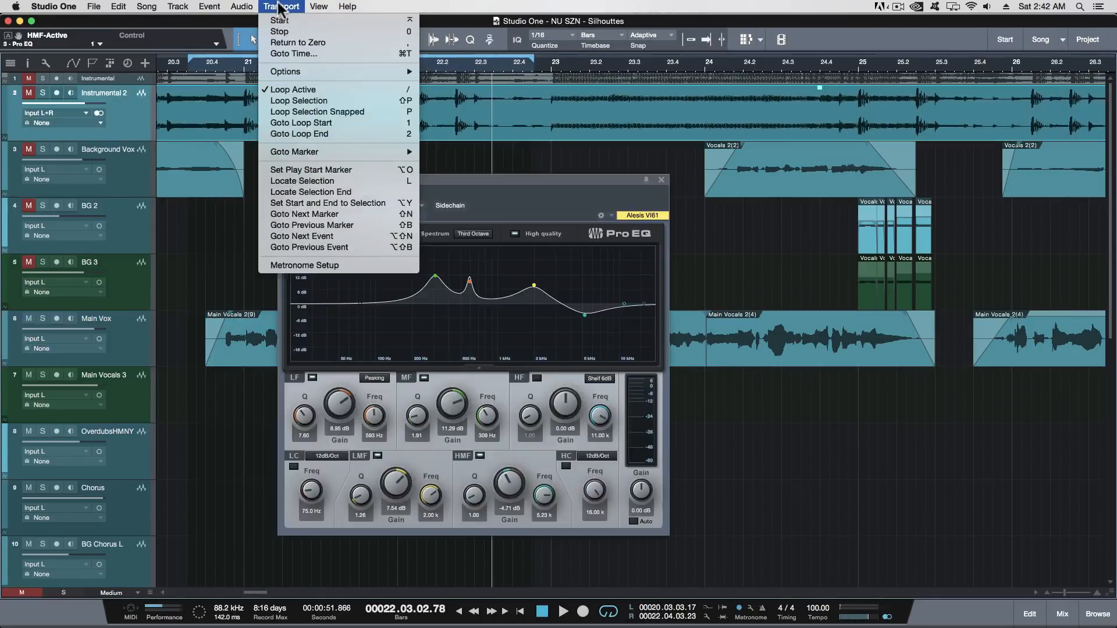
mouse_move(239, 7)
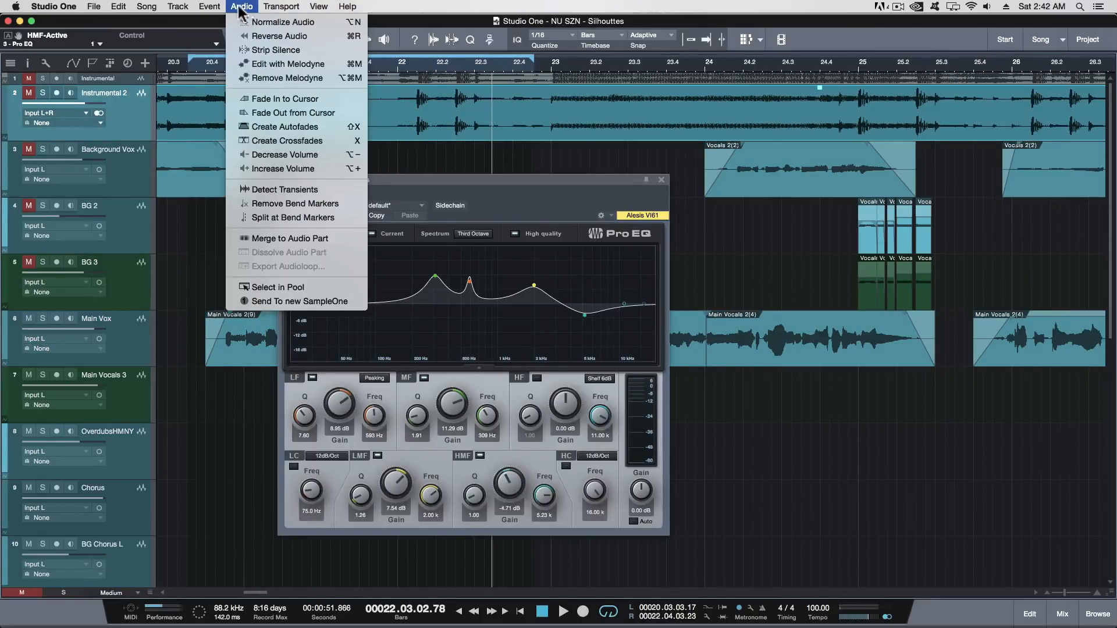
Step: View the Instrumental 2 Pro EQ over the console, and hide the console to leave the EQ window over the arrangement
mouse_move(282, 8)
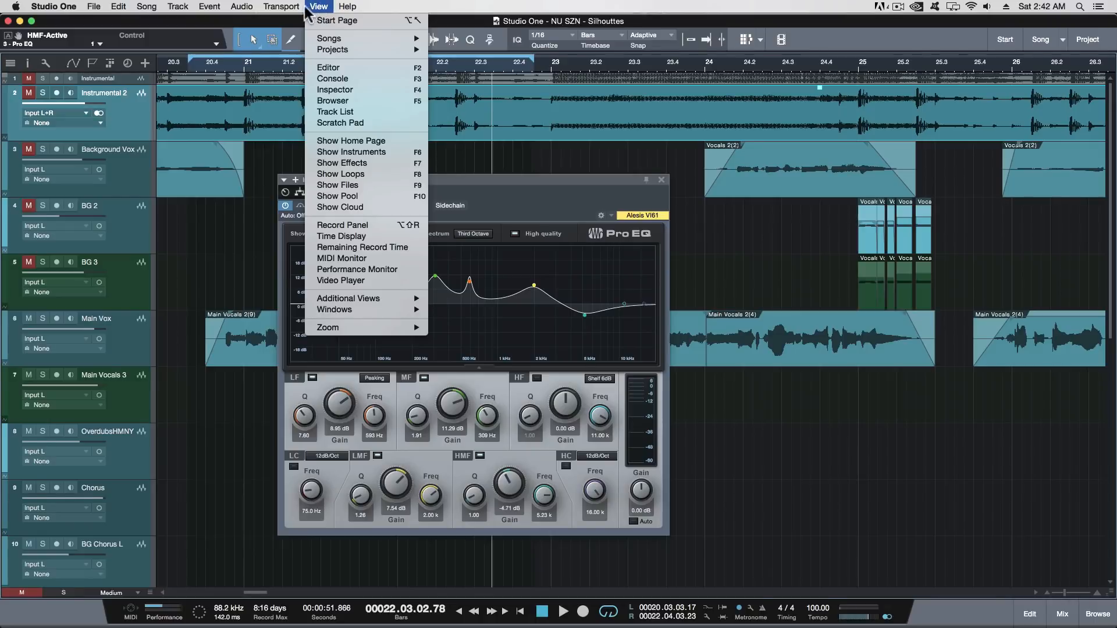
click(346, 79)
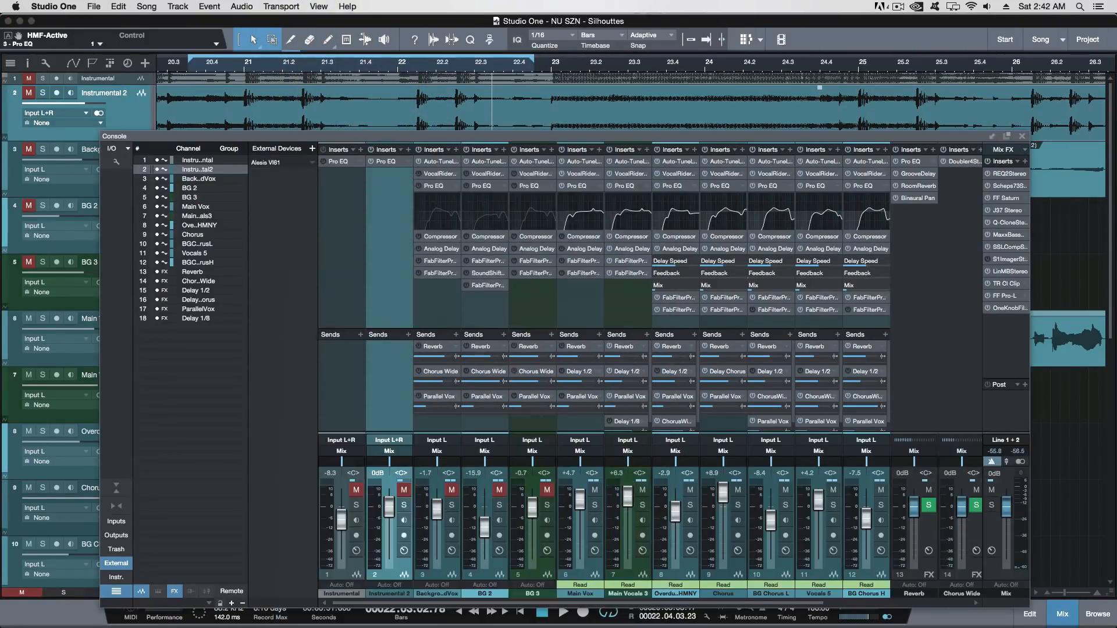
drag(466, 448, 439, 96)
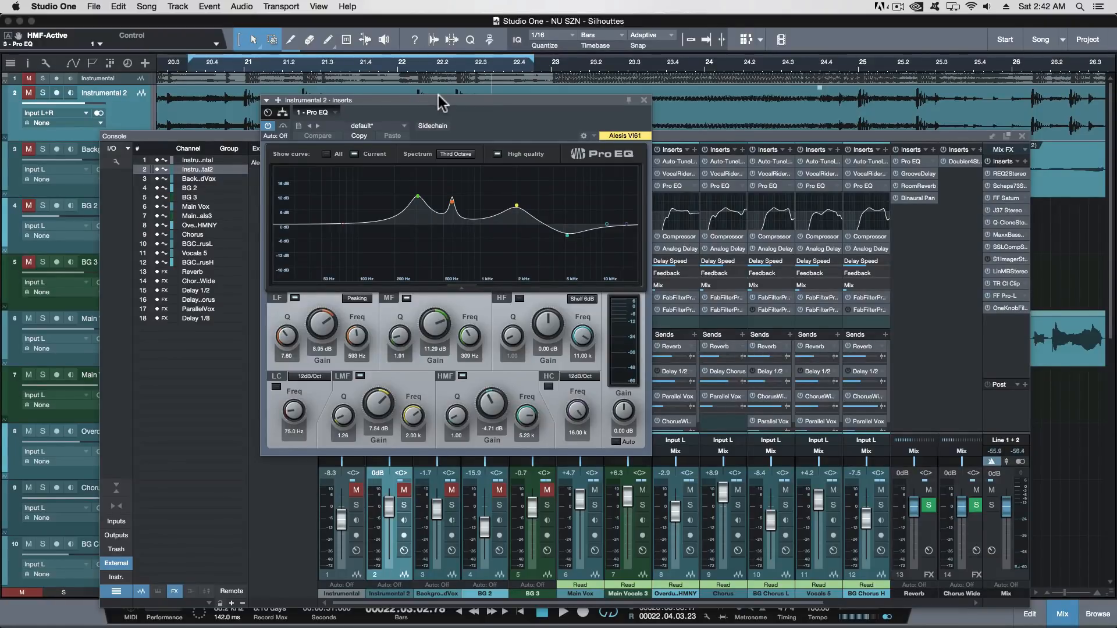
key(F3)
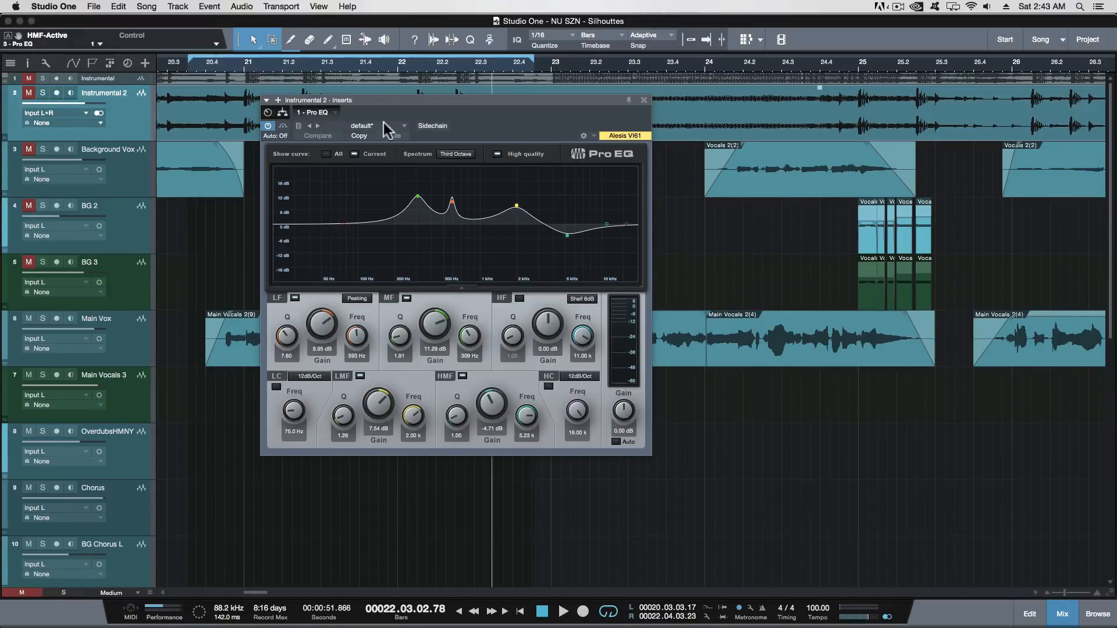
drag(382, 100, 585, 205)
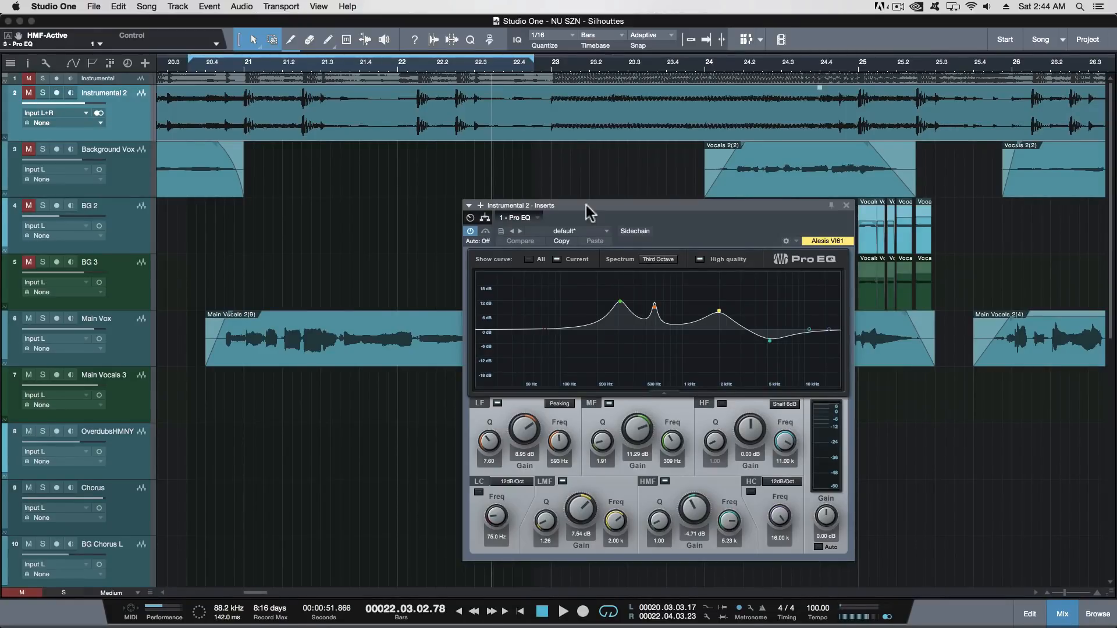
drag(585, 204, 467, 170)
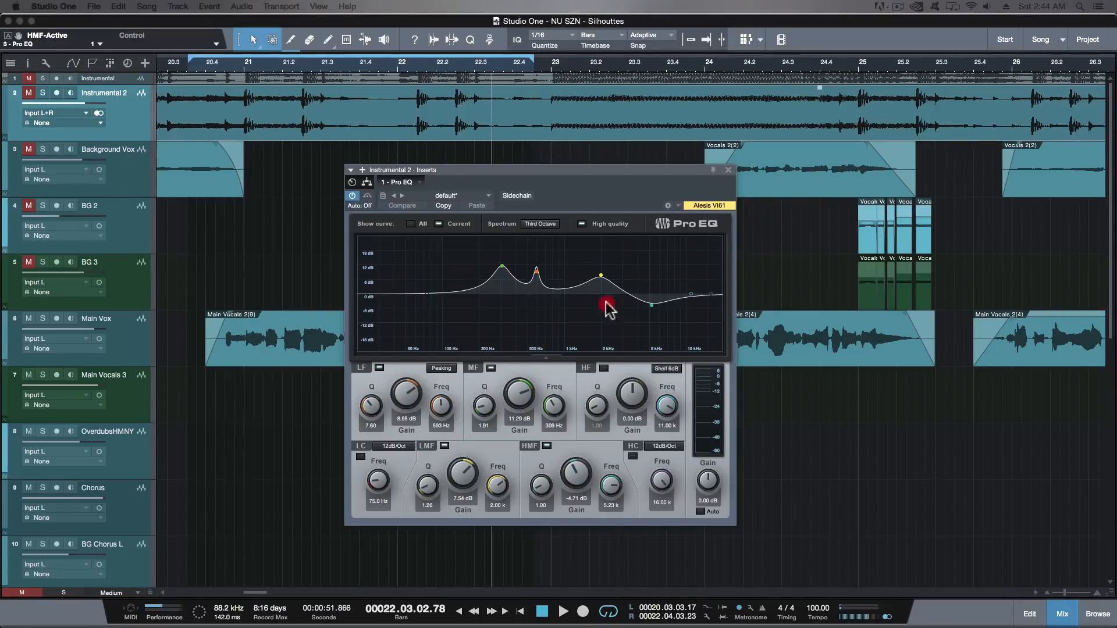
Step: Close the Instrumental 2 Pro EQ and open the Main Vox Compressor from the console, leaving only the Compressor window over the arrangement
key(F3)
drag(600, 144, 611, 148)
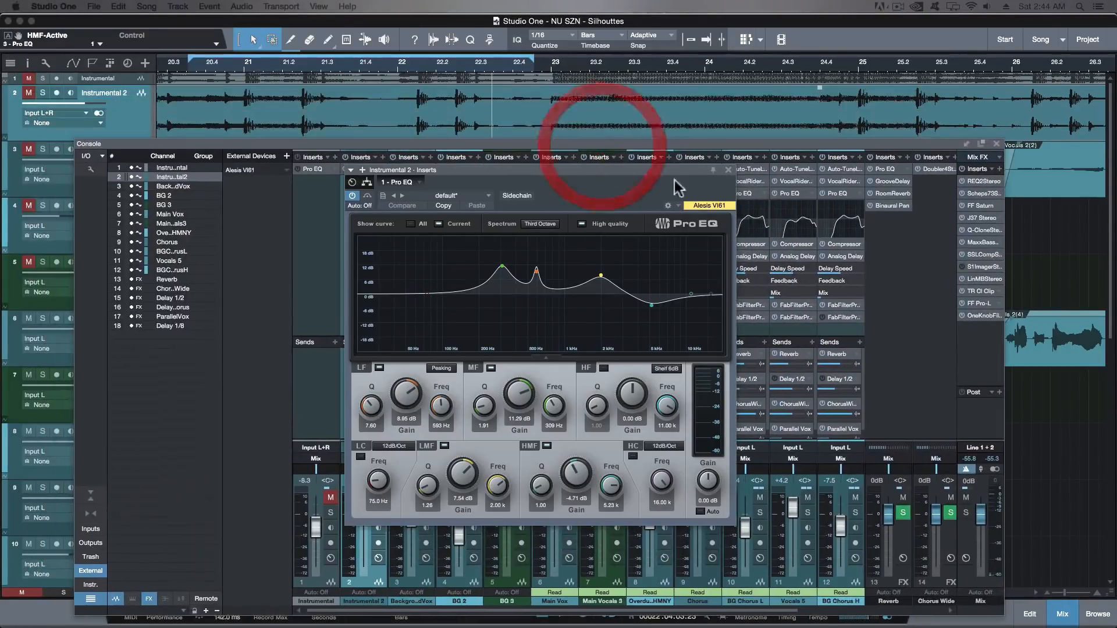
click(729, 170)
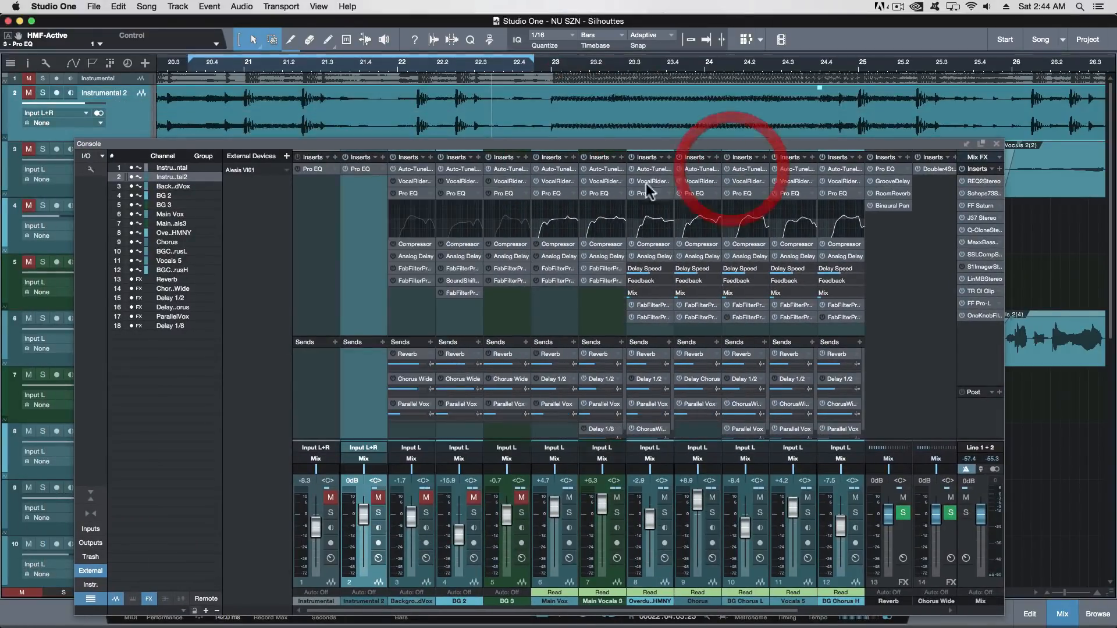
click(541, 244)
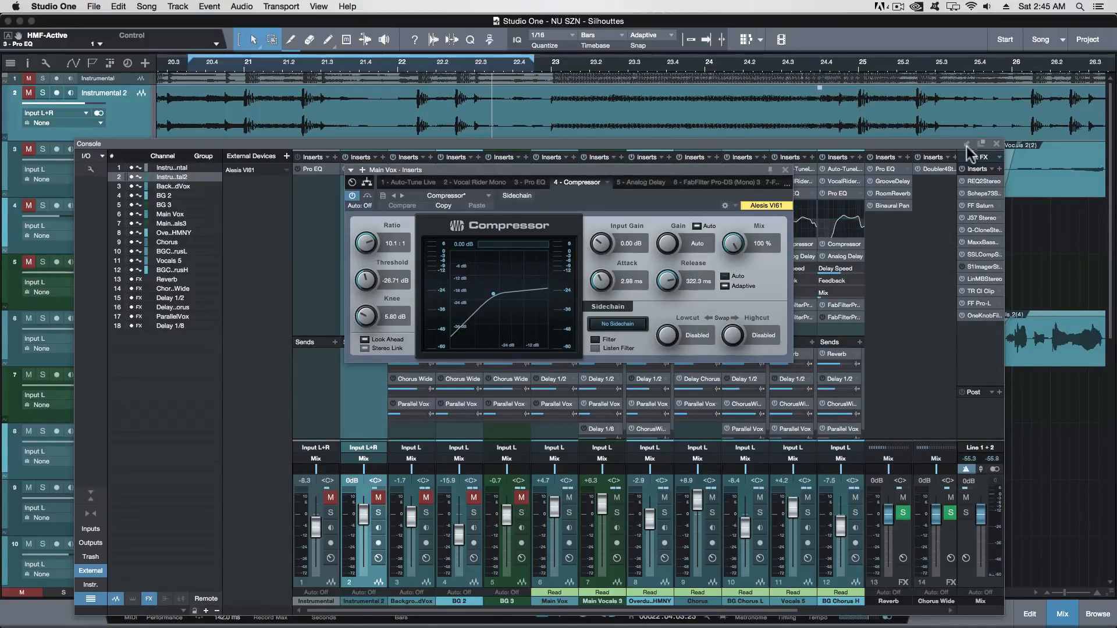
key(F3)
Step: Compare the Main Vocals 2(9) clip with the Compressor bypassed and enabled, playing from bar 20.4 with its window below the Main Vox track
click(212, 63)
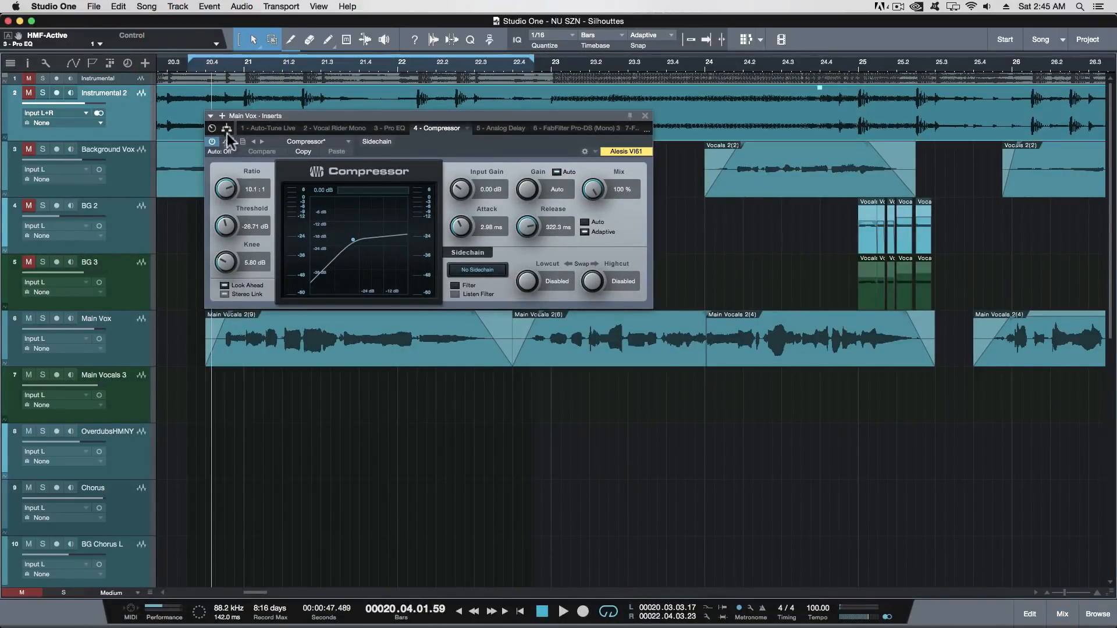
click(212, 142)
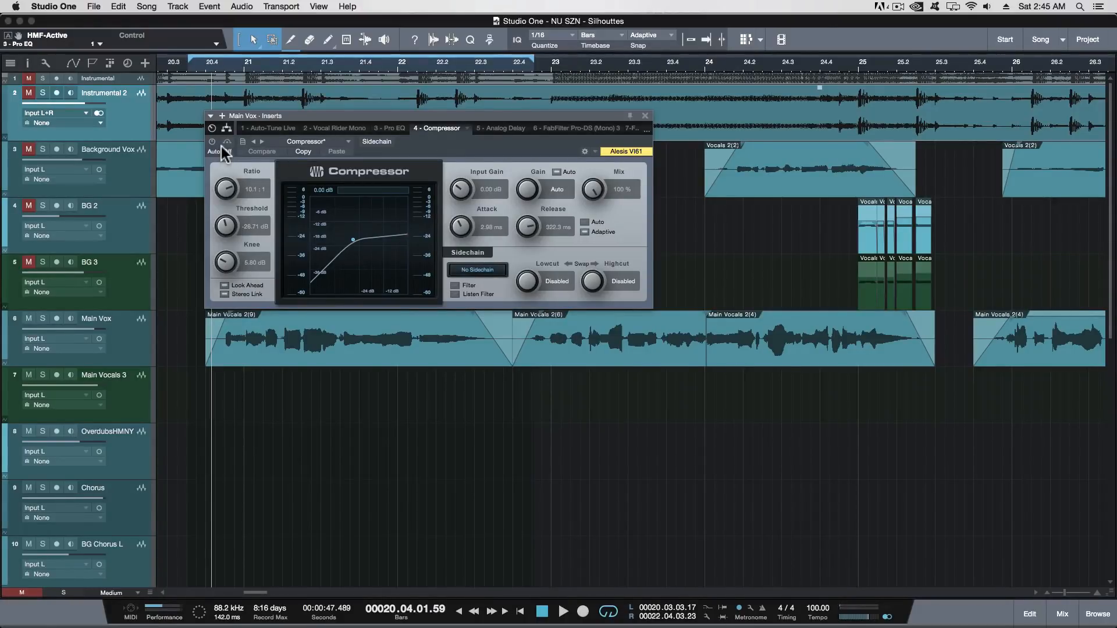
key(space)
drag(285, 117, 435, 385)
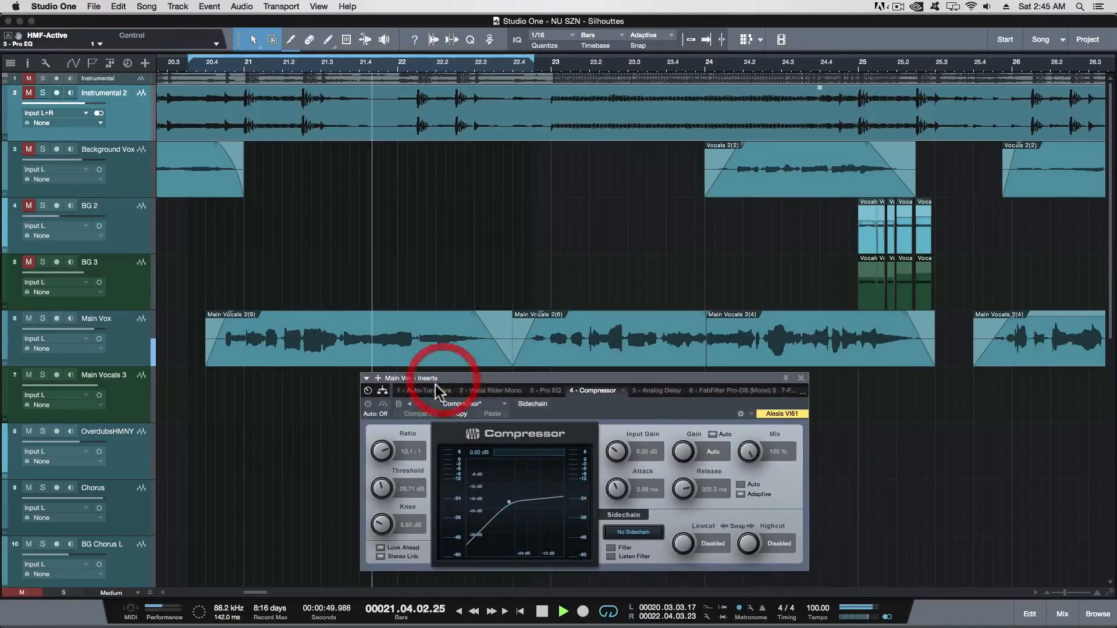
click(367, 403)
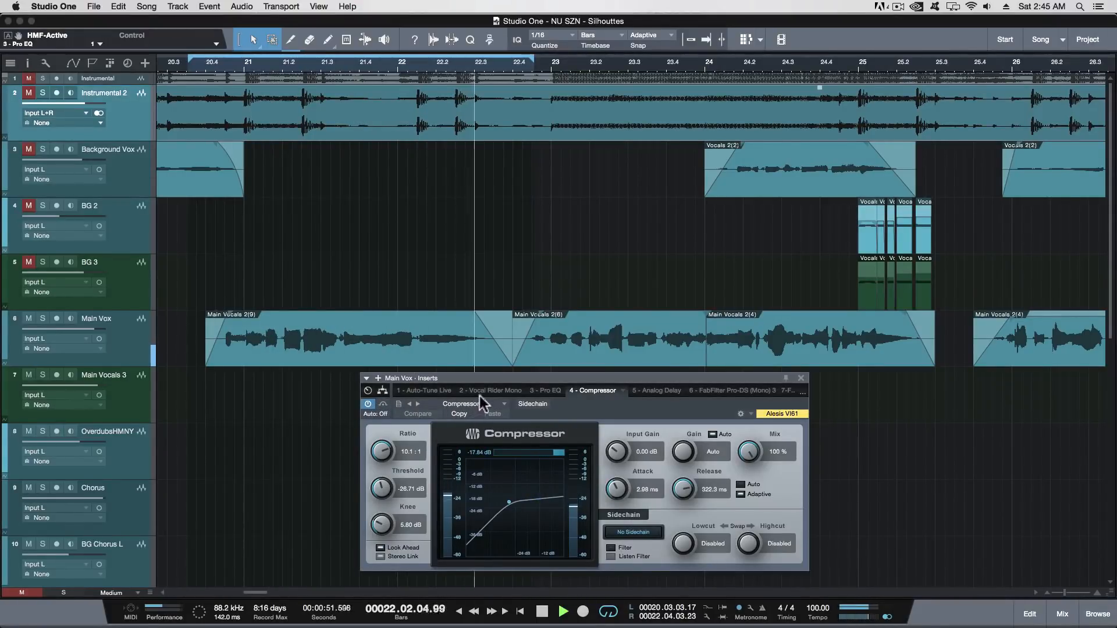
key(space)
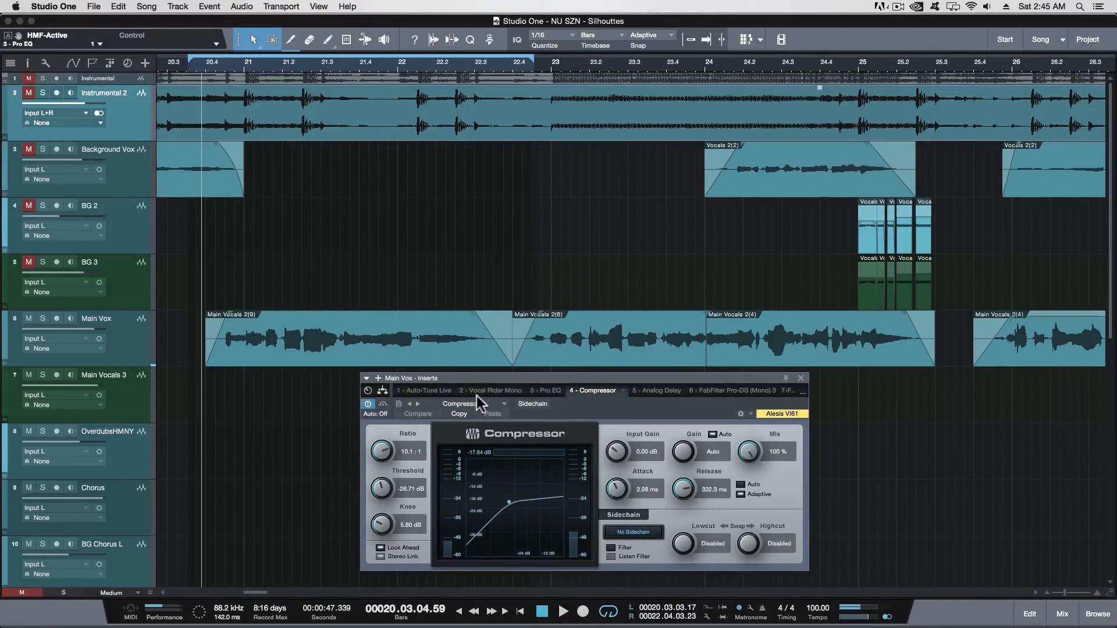
Step: Reposition the Compressor window above the Main Vox track, leaving its clips uncovered
drag(476, 378, 412, 87)
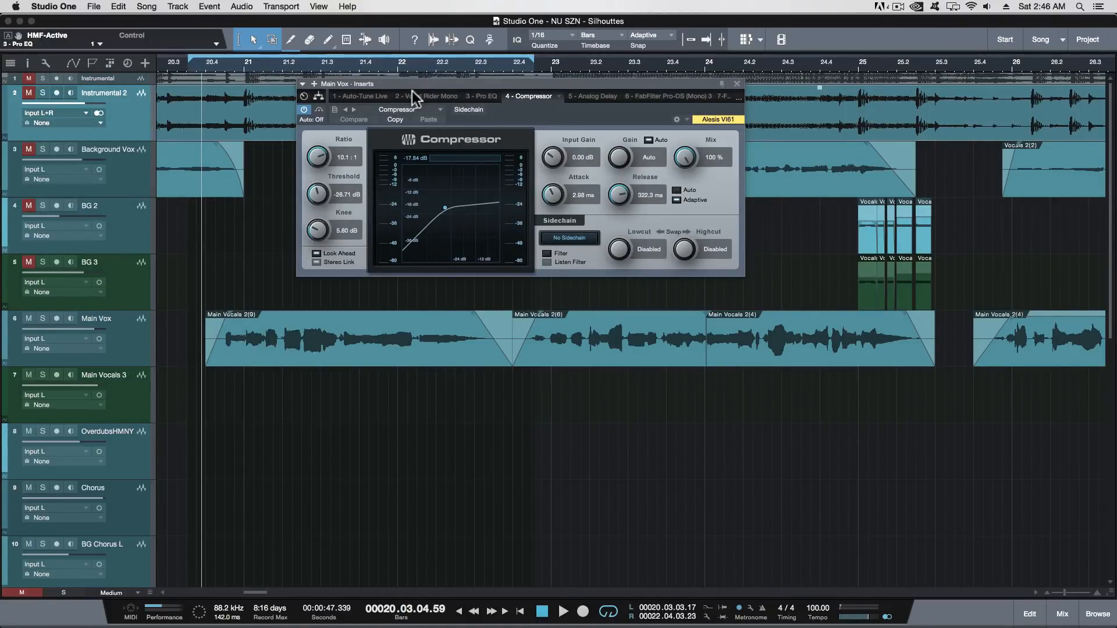
drag(392, 84, 386, 114)
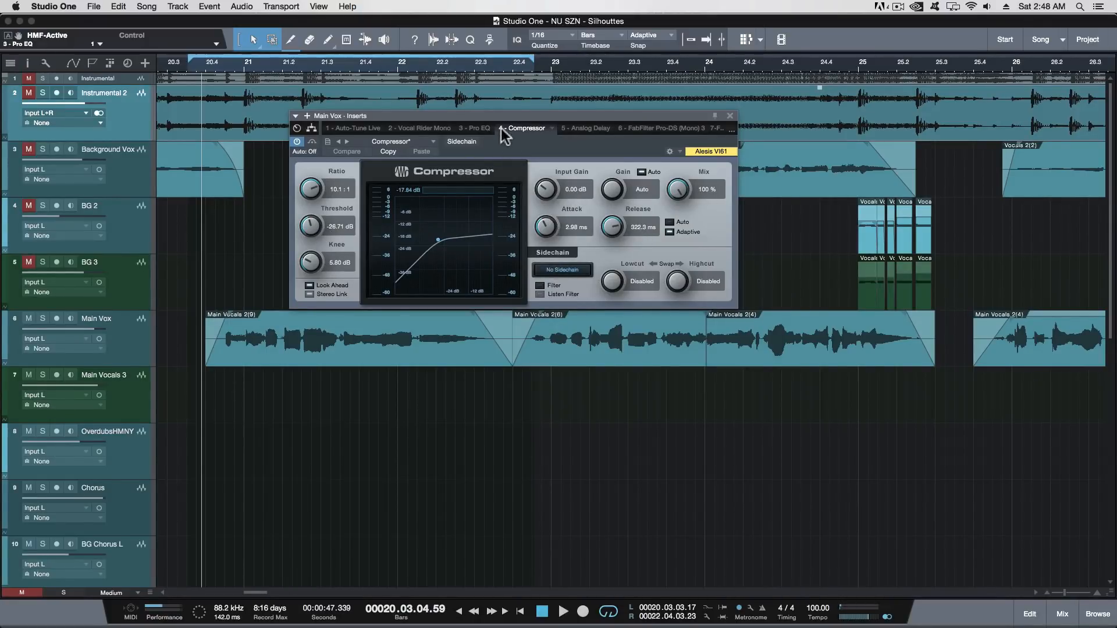
drag(492, 116, 461, 109)
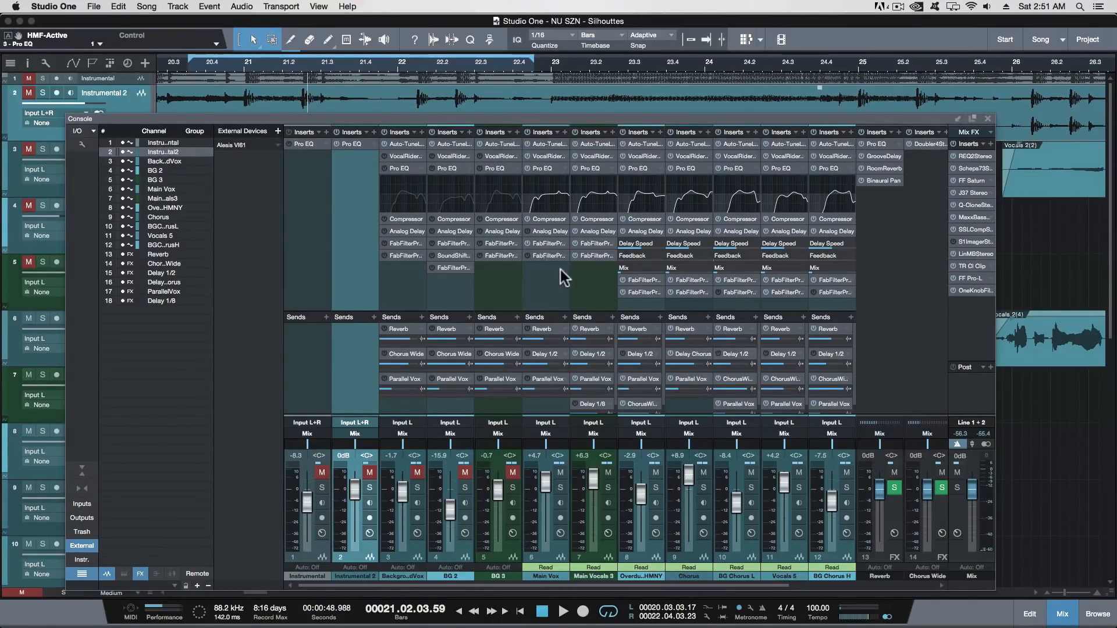
Step: Open the Main Vox FabFilter Pro-DS from the console, hide the console, and place the plug-in window over the arrangement
double_click(546, 240)
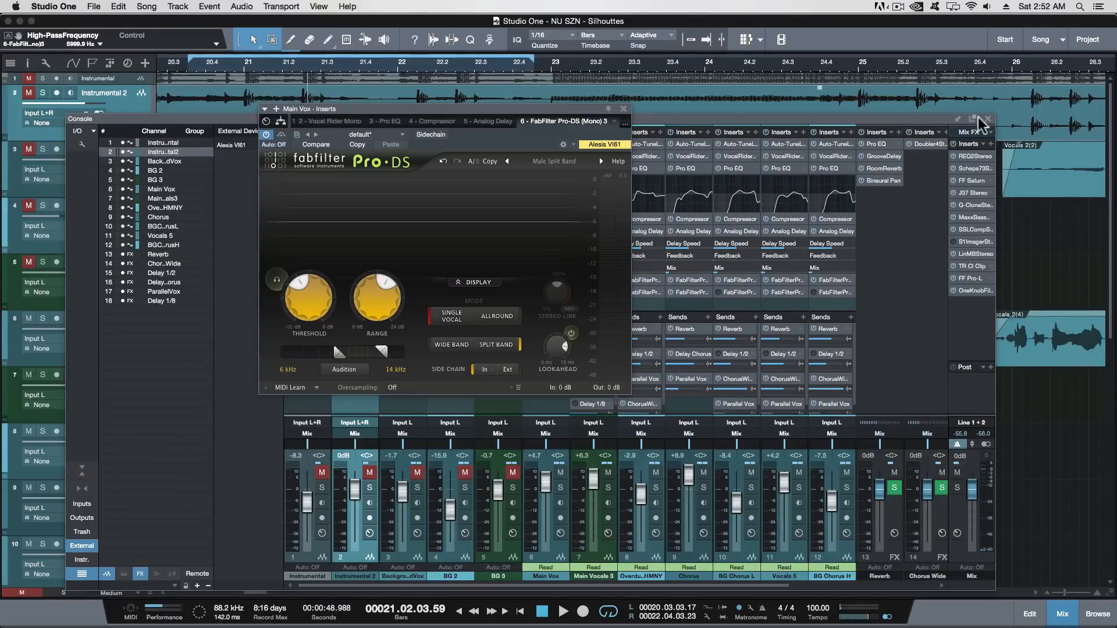
click(987, 119)
drag(424, 109, 562, 115)
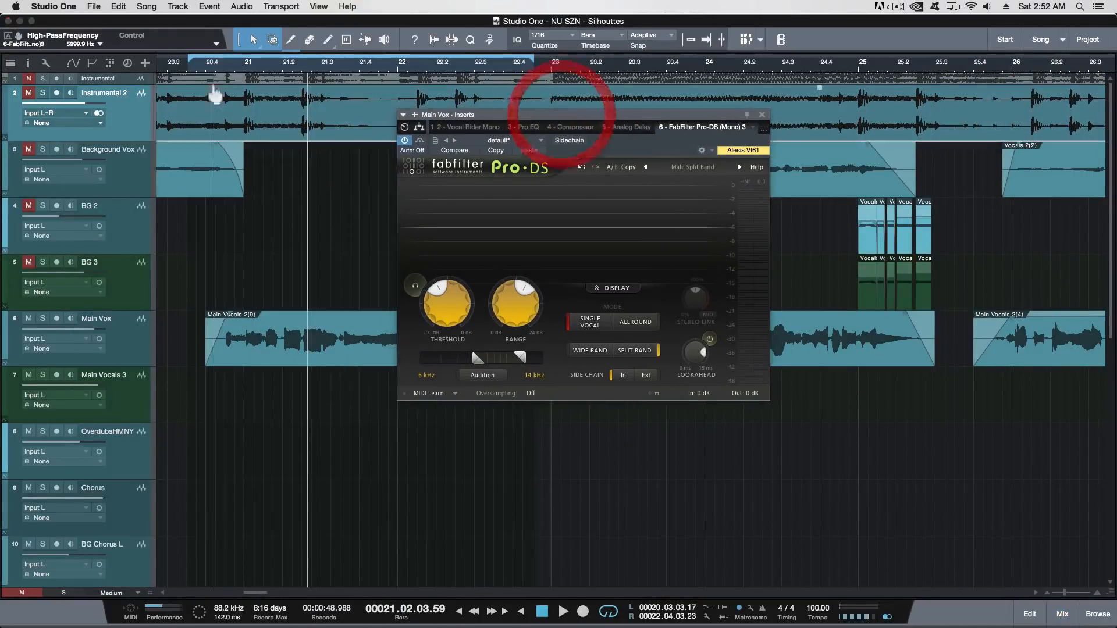
Step: Compare the Main Vocals 2(9) clip with FabFilter Pro-DS bypassed and enabled, playing from just before 20.4
click(197, 66)
click(405, 140)
key(space)
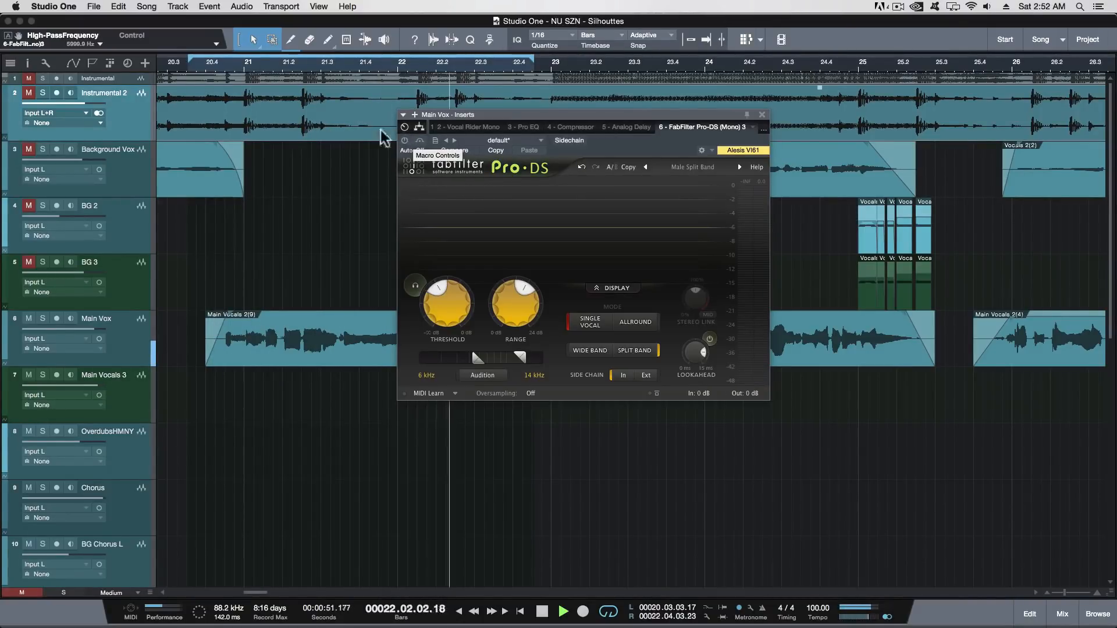
click(405, 140)
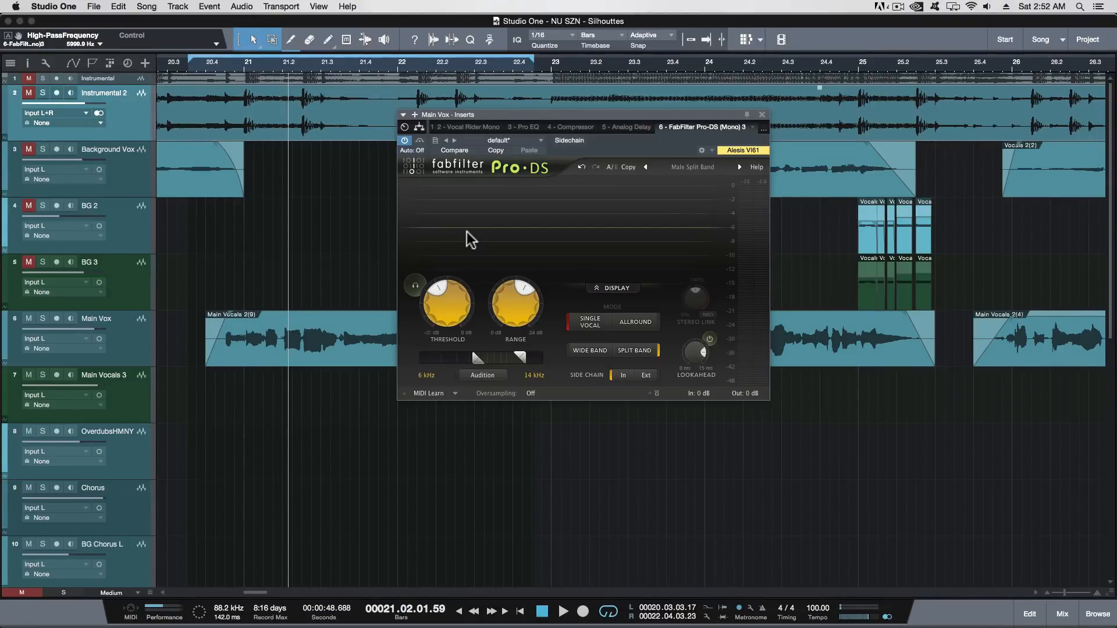
Step: Show the console and open the Main Vox FabFilter Pro-MB
click(319, 7)
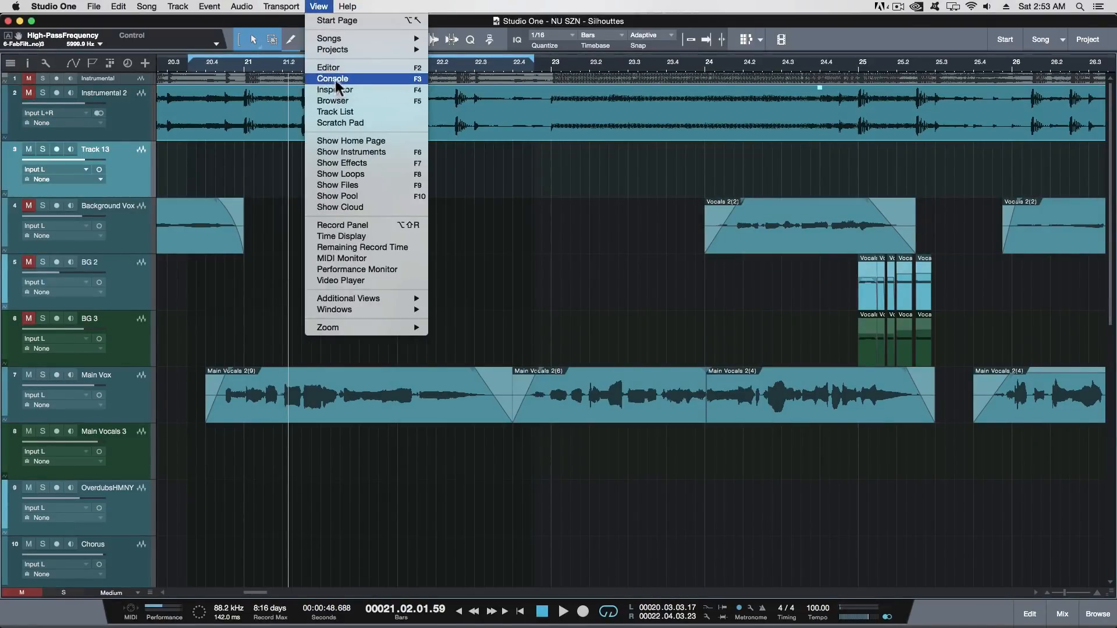
click(335, 80)
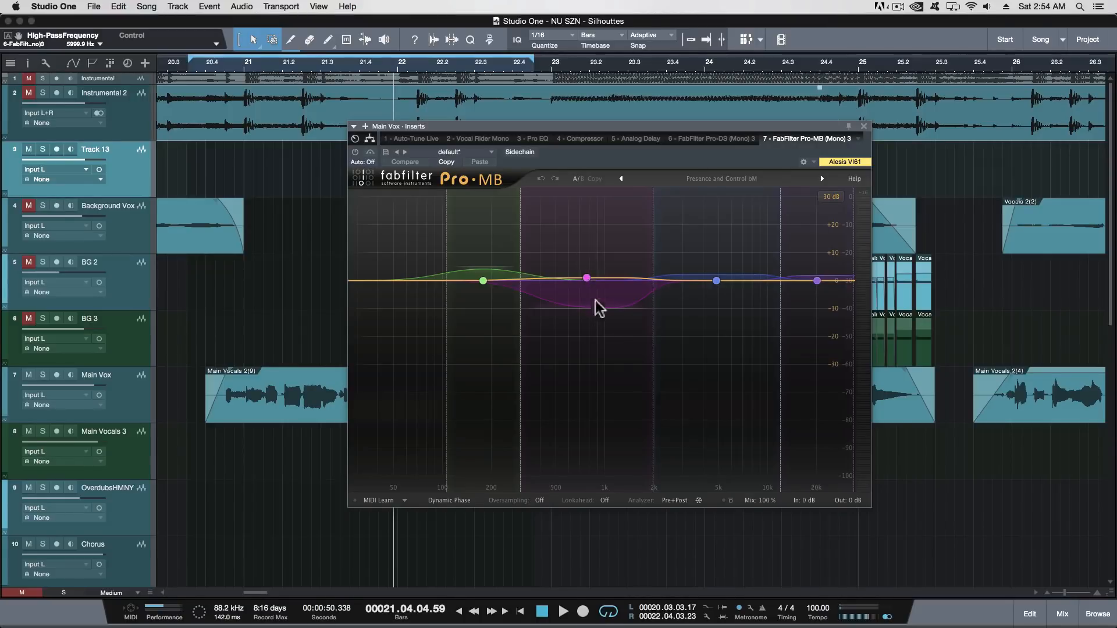
Step: Examine the threshold, range, attack, release and output settings of each frequency band in FabFilter Pro-MB
click(591, 341)
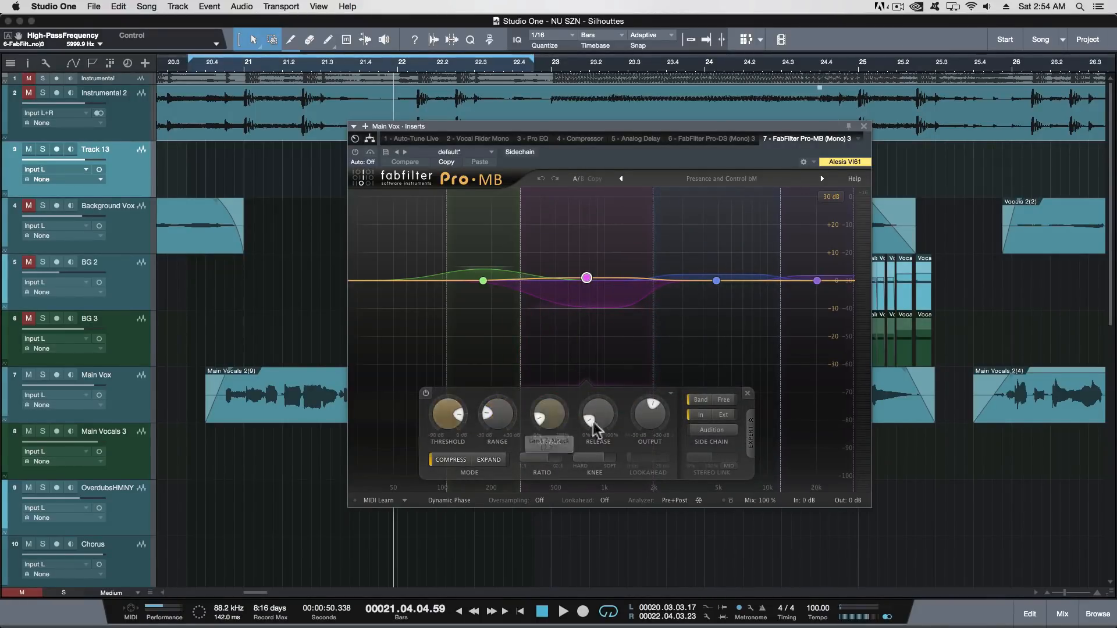
click(708, 334)
click(818, 317)
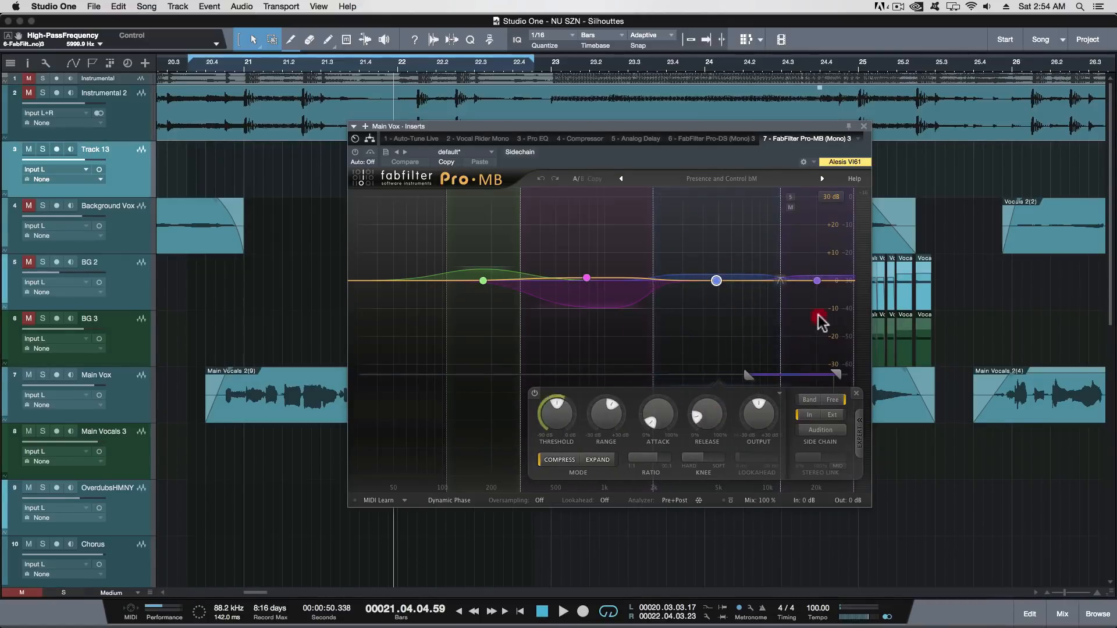
click(715, 330)
click(601, 349)
click(483, 349)
click(392, 349)
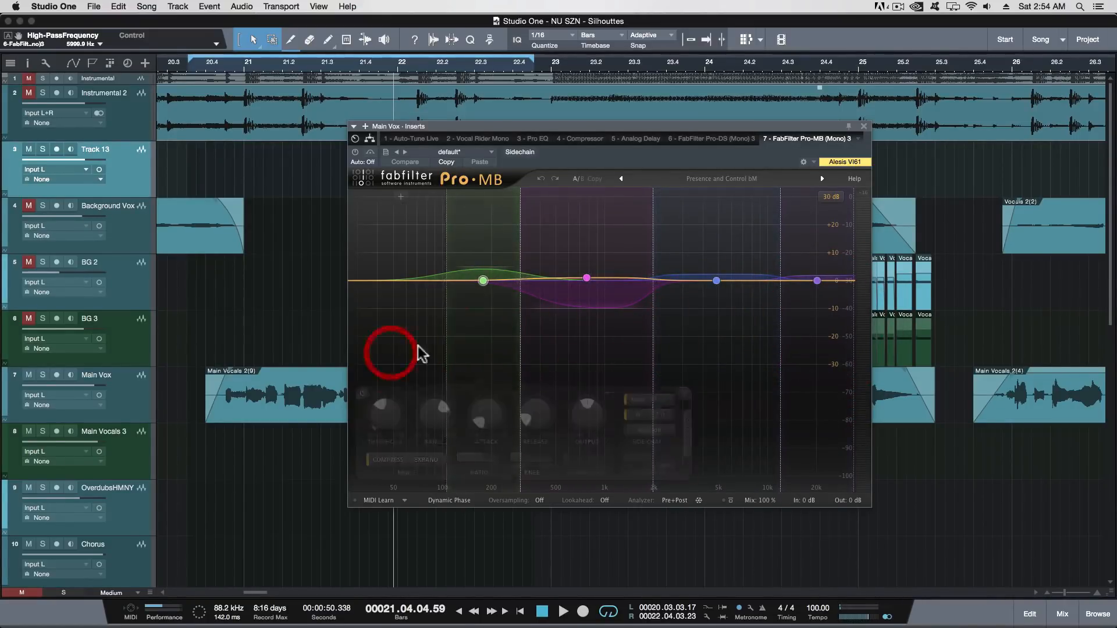
click(410, 342)
click(488, 340)
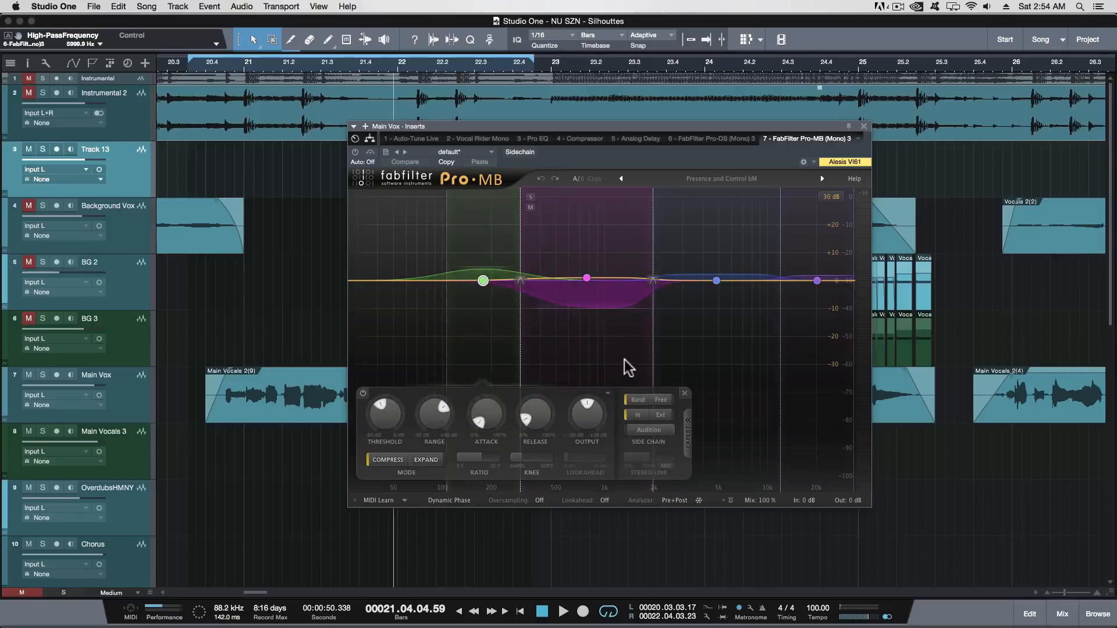
click(603, 354)
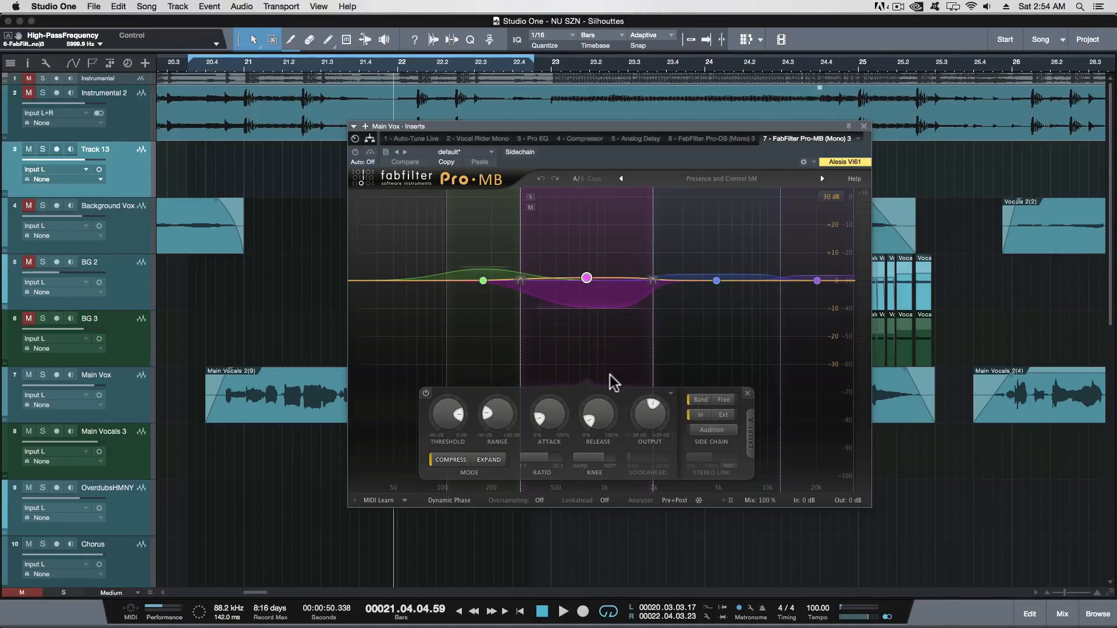
click(701, 355)
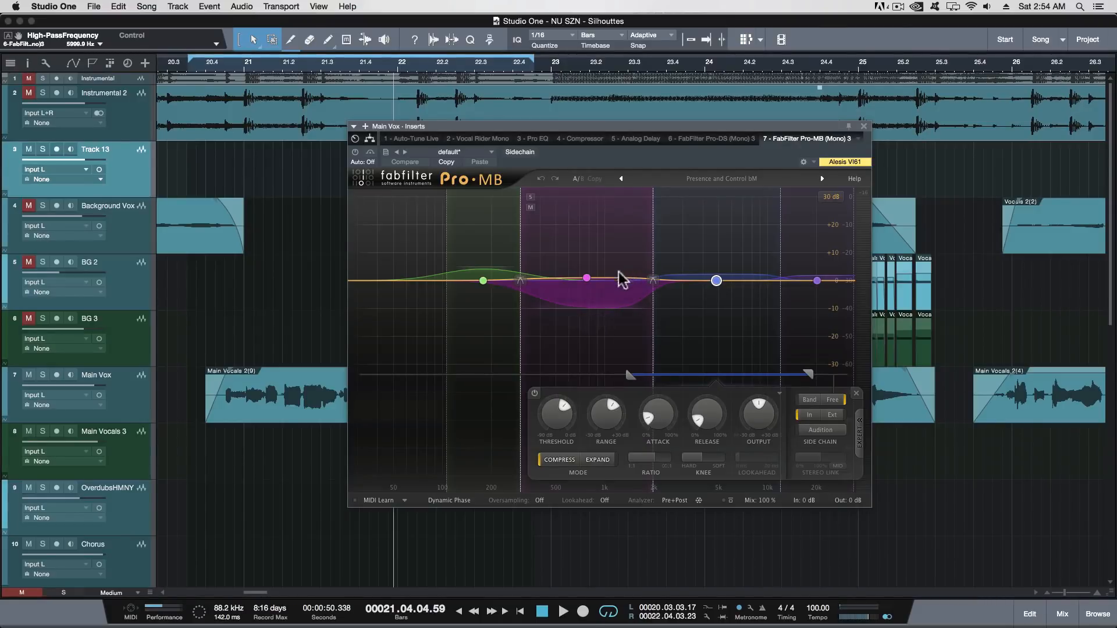
mouse_move(593, 307)
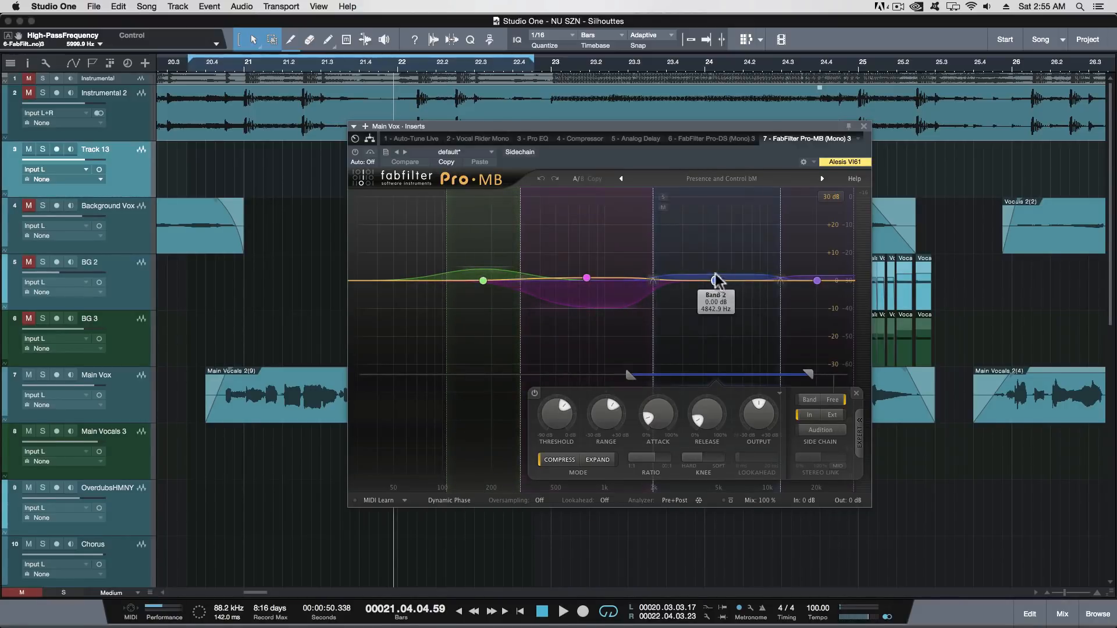
Step: Audition the Main Vocals 2(9) clip with FabFilter Pro-MB toggled, playing from just before 20.4, and close its window
click(199, 67)
click(354, 153)
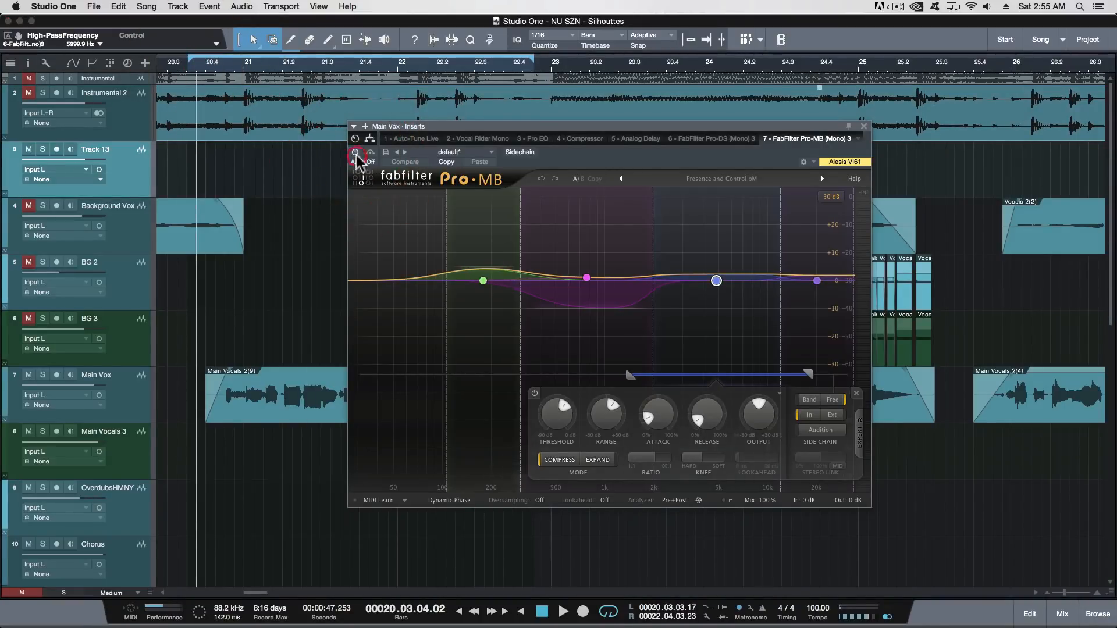
key(space)
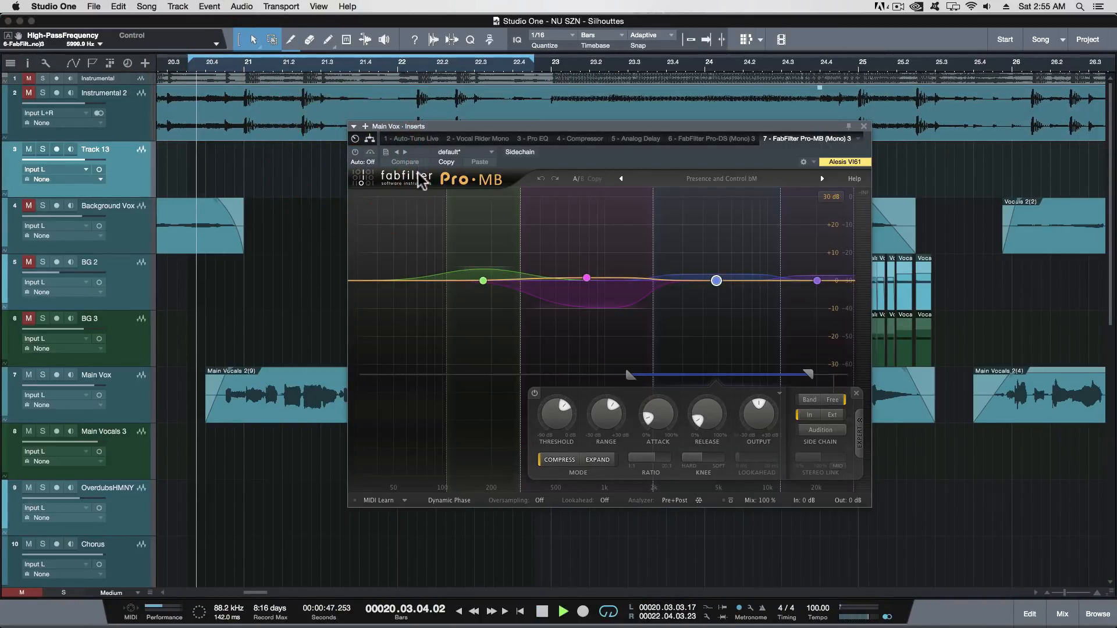
click(863, 126)
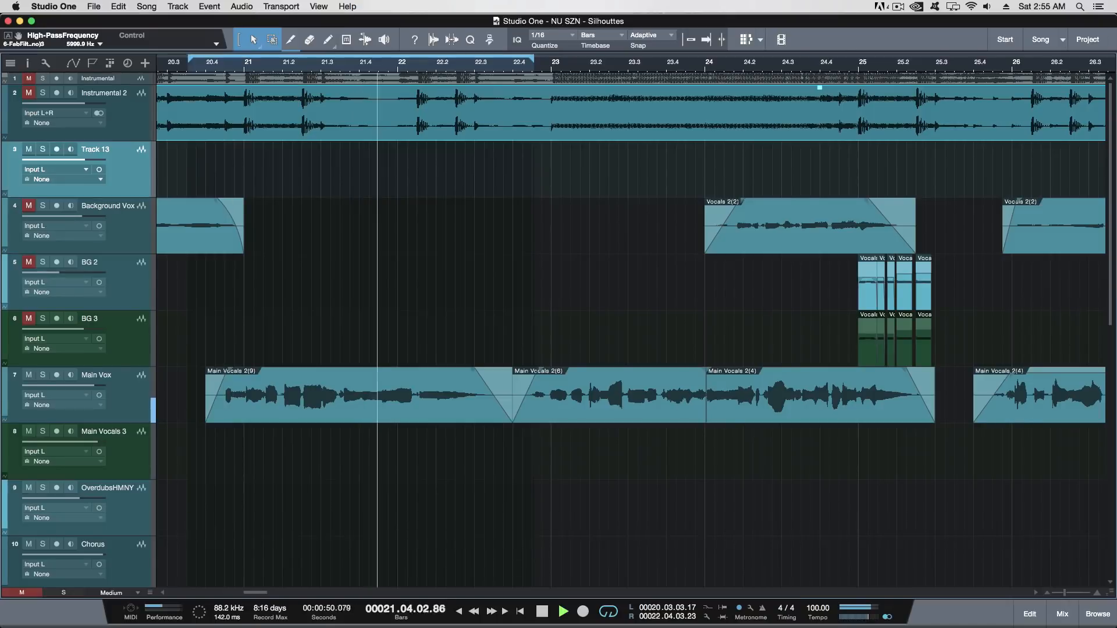
Step: Show the console to view the vocal channels' inserts, and hide it again
click(274, 7)
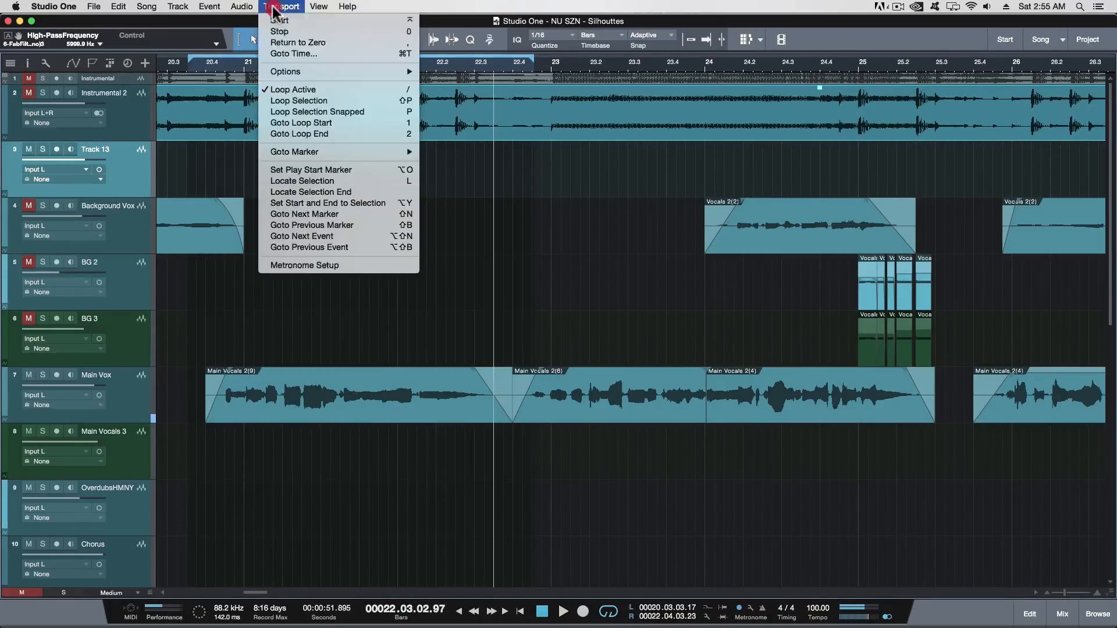
mouse_move(319, 7)
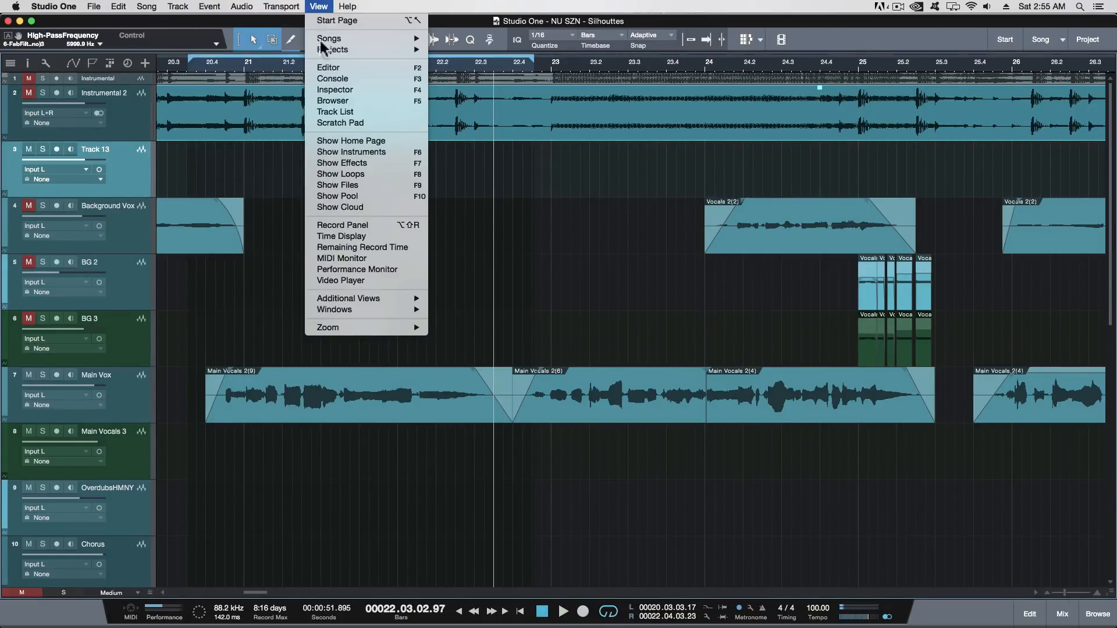
click(332, 78)
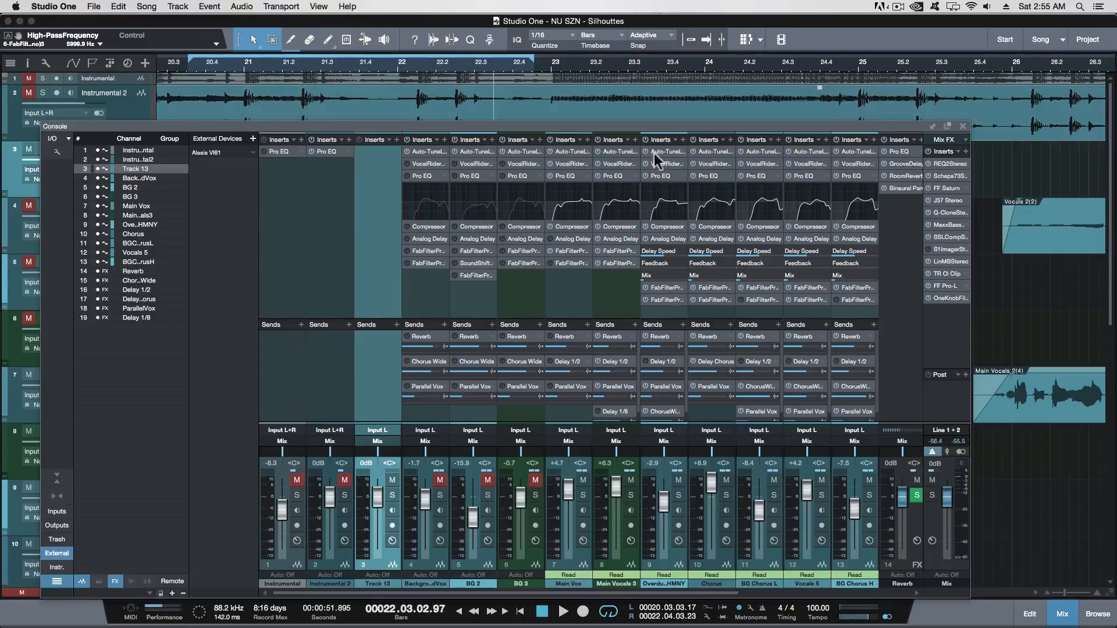
click(962, 126)
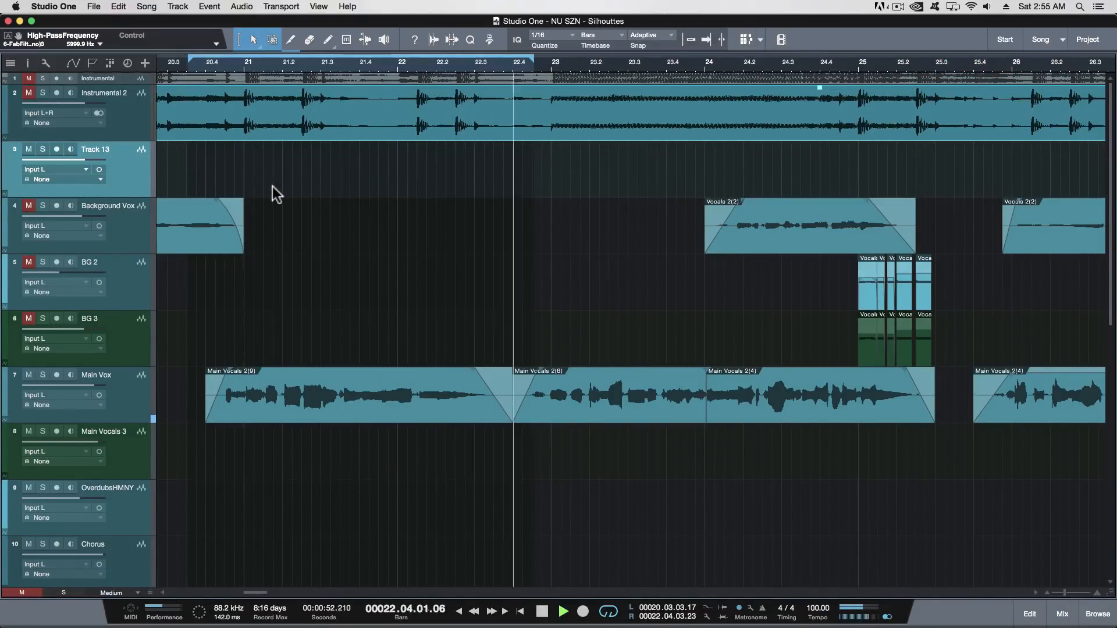
Step: Stop playback, review the Main Vox insert chain in the console, and return to the arrangement
key(space)
key(F3)
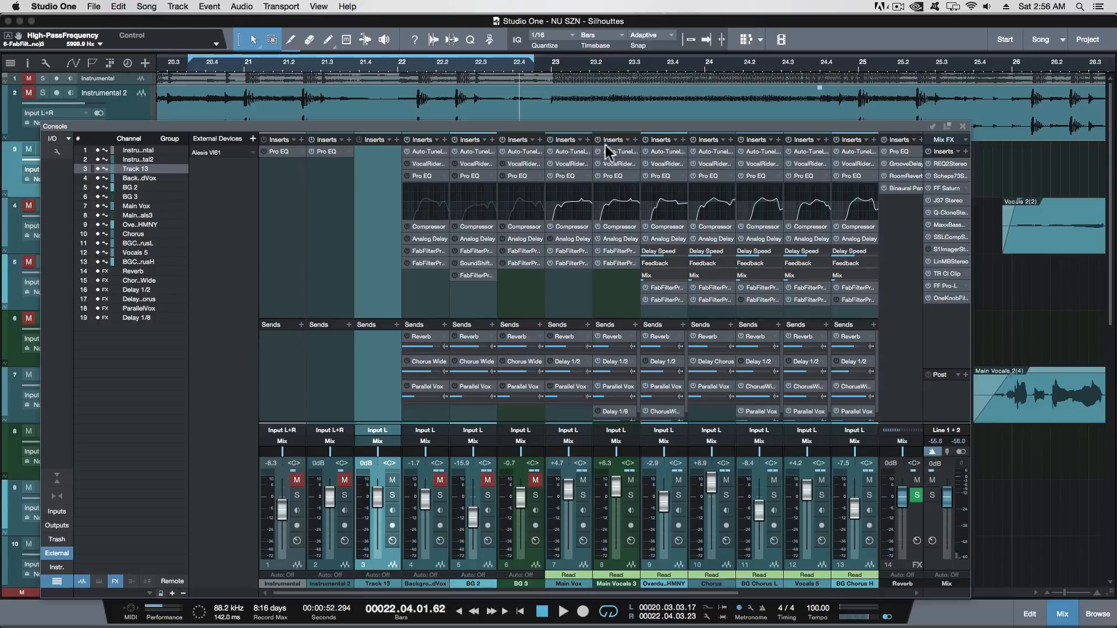
drag(597, 126, 596, 121)
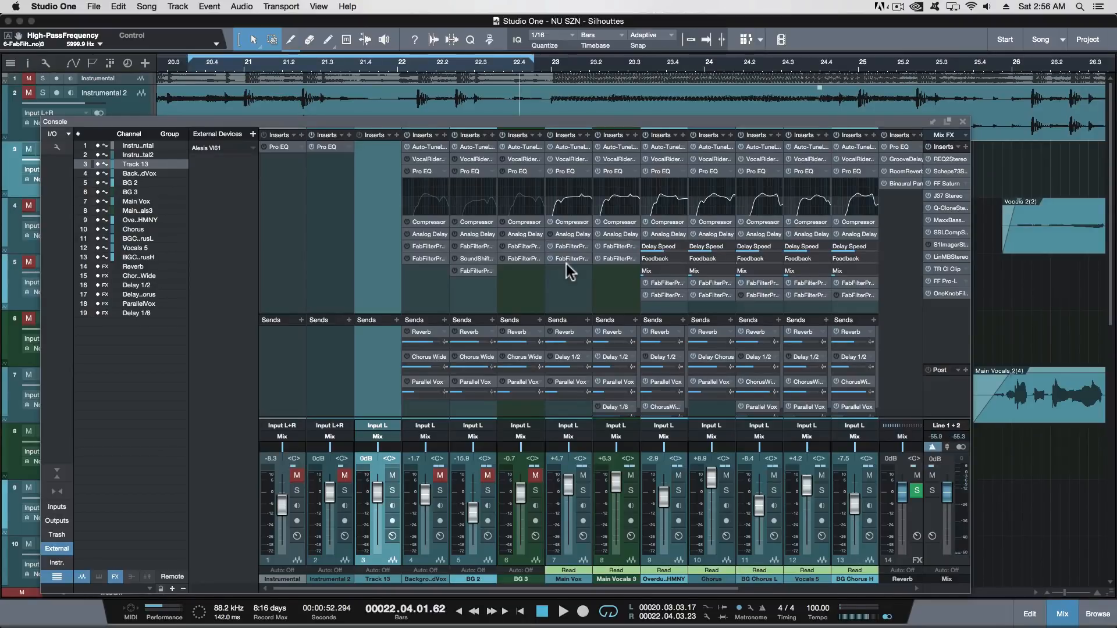
click(963, 122)
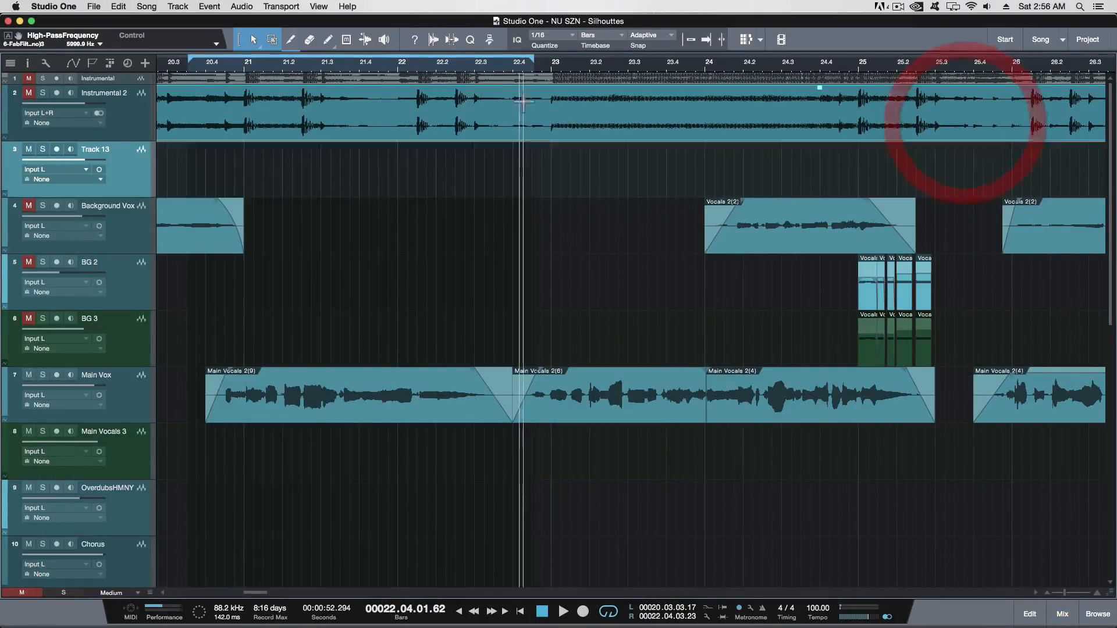
Step: Unmute Instrumental 2 and play it together with Main Vox from just after 20.3
click(202, 64)
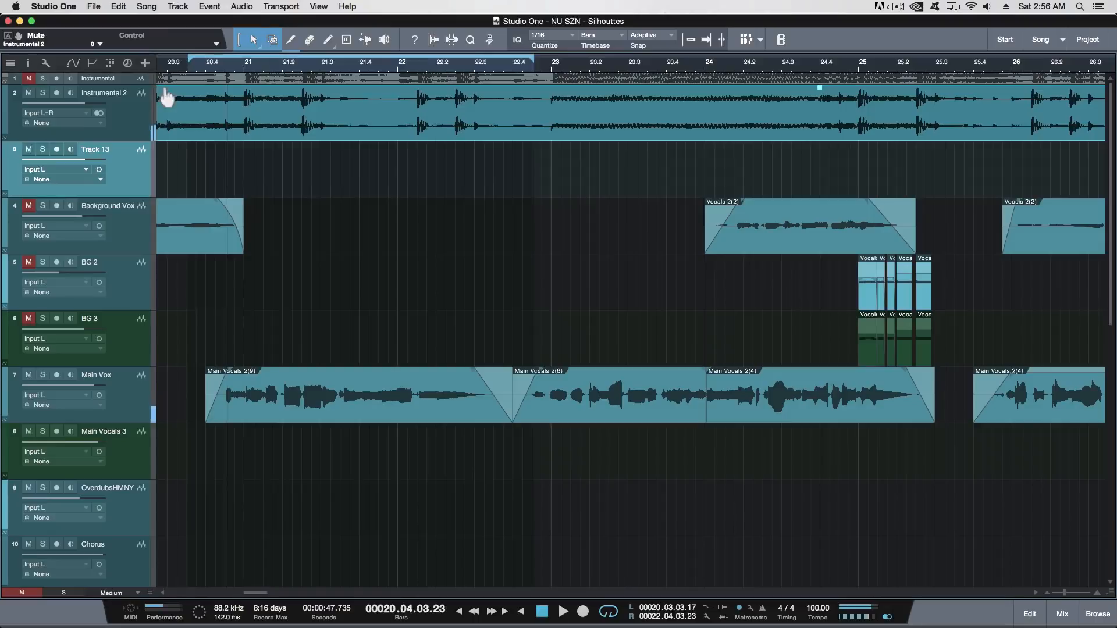
click(182, 69)
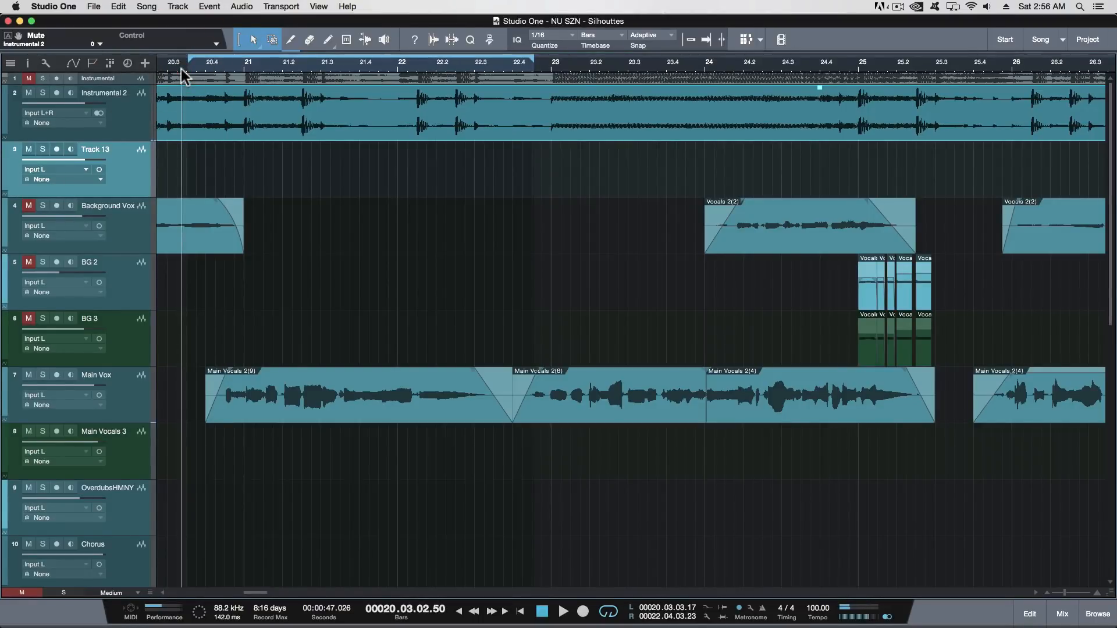
key(space)
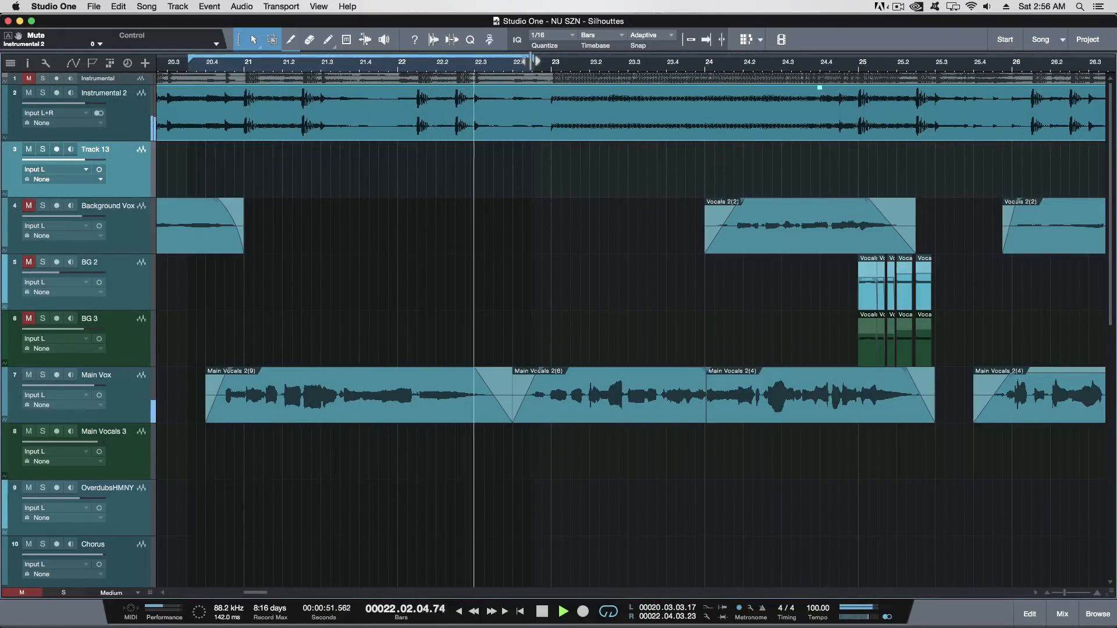
Step: Extend the end of the loop range to bar 24
click(532, 59)
drag(532, 60, 711, 92)
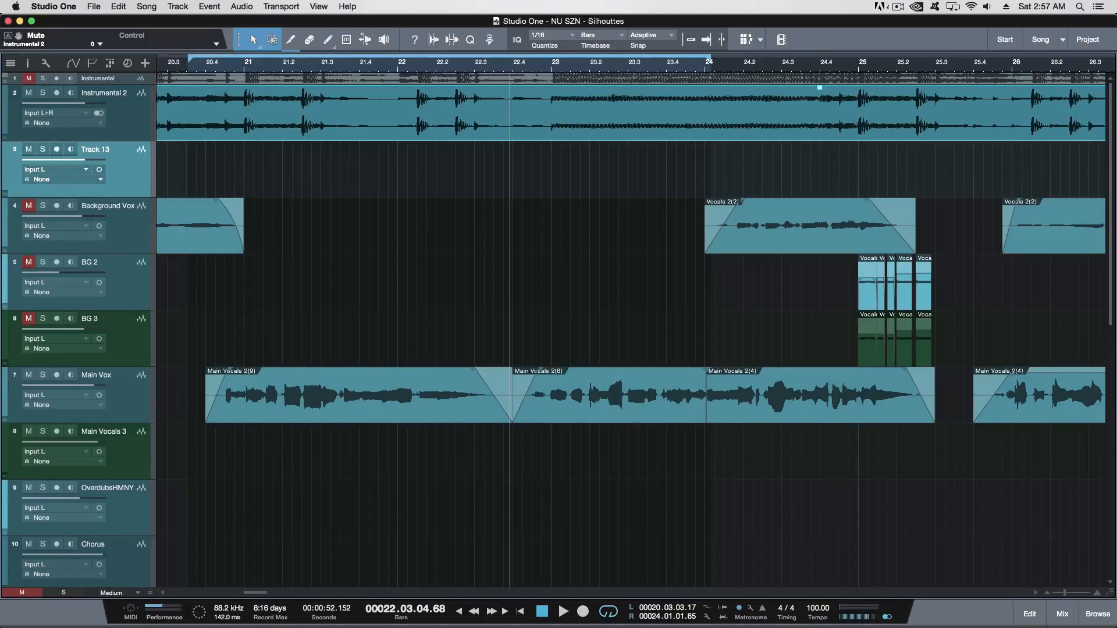
Step: Show the console and examine Main Vox's Reverb, Delay 1/2 and Parallel Vox sends alongside the FX channels
click(294, 7)
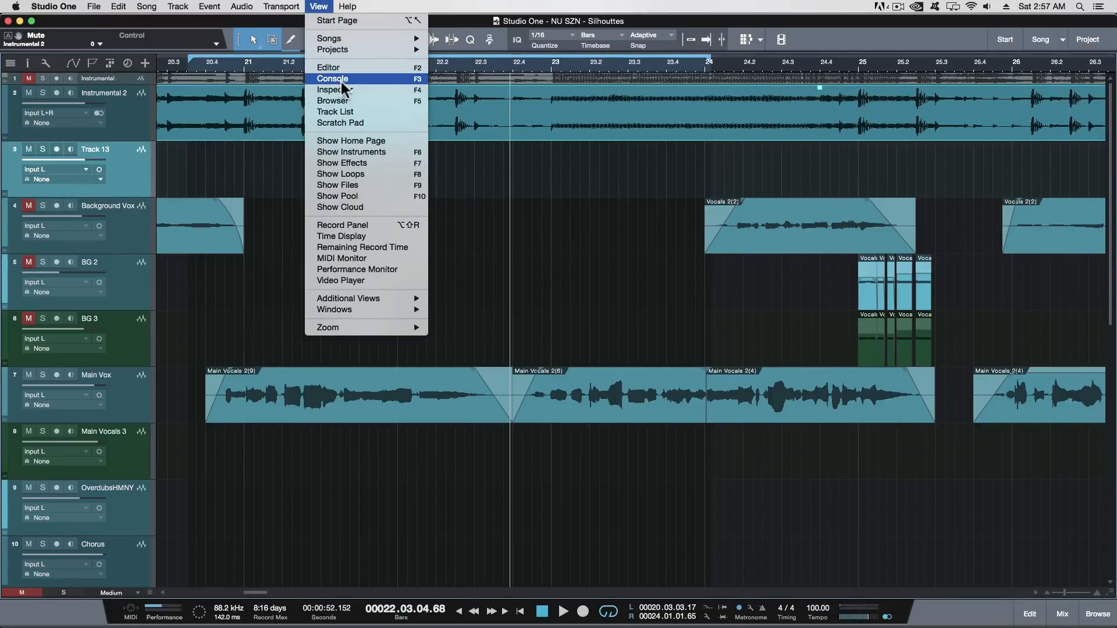
click(341, 80)
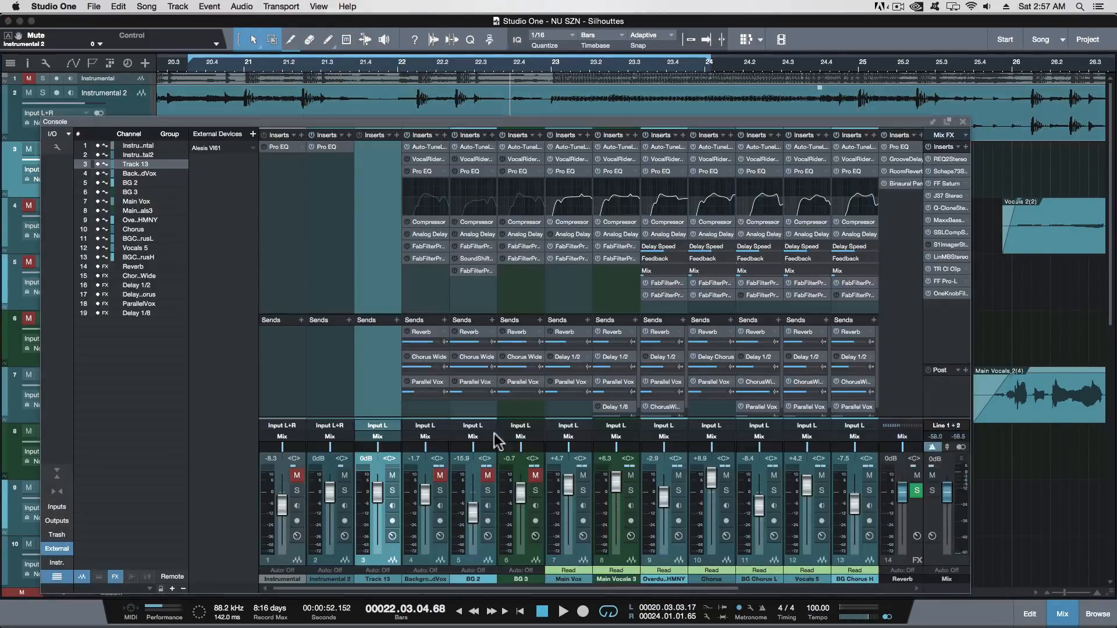
drag(501, 124, 510, 92)
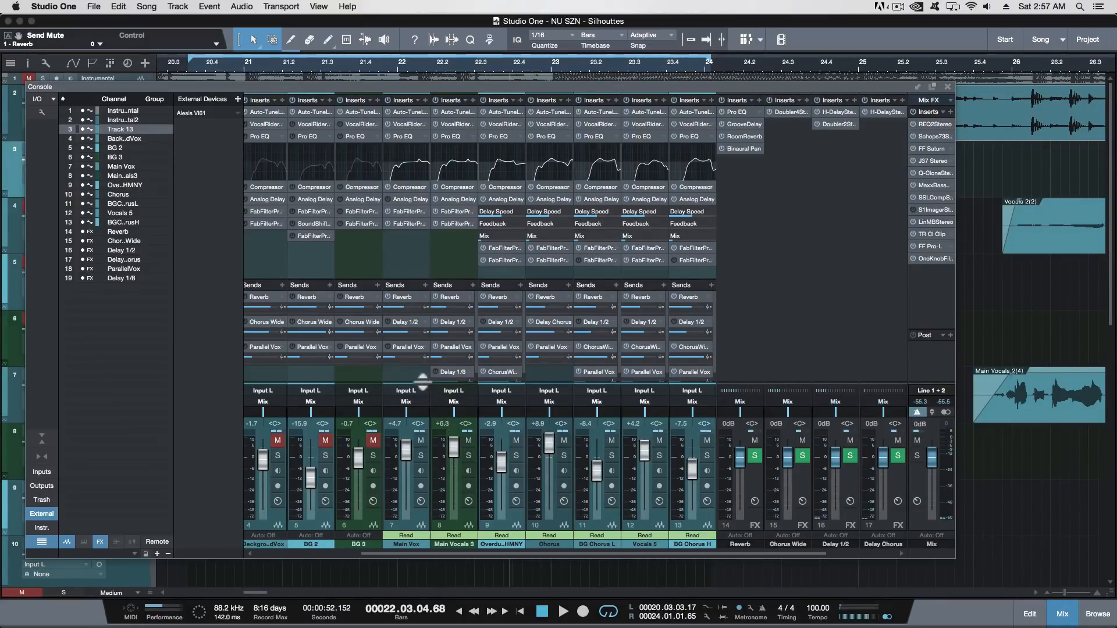
drag(427, 556, 445, 556)
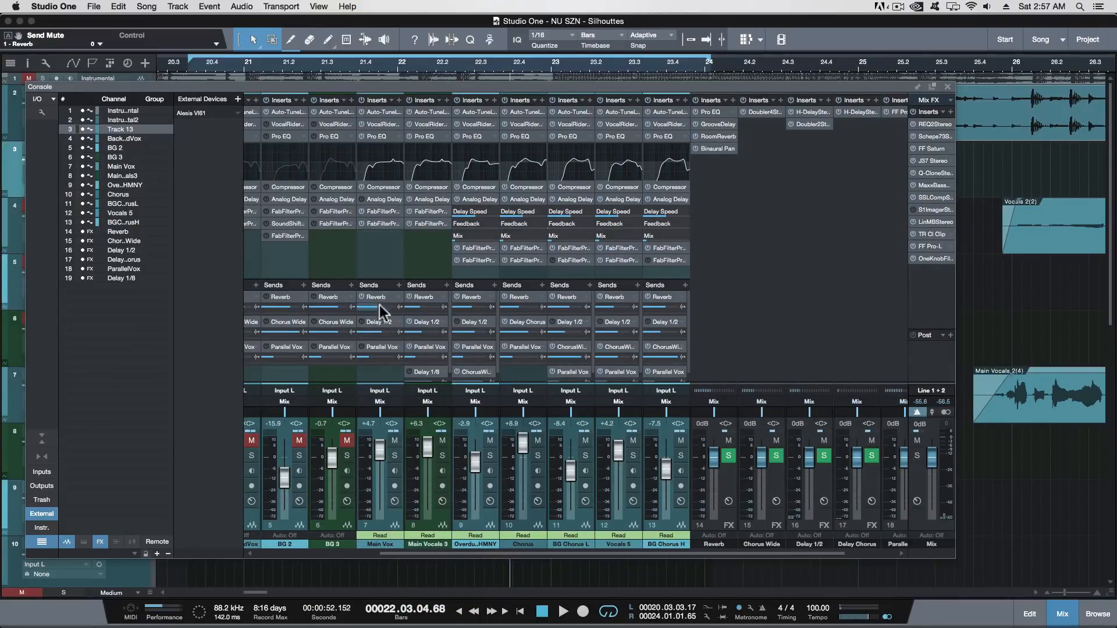
mouse_move(383, 308)
drag(463, 555, 486, 554)
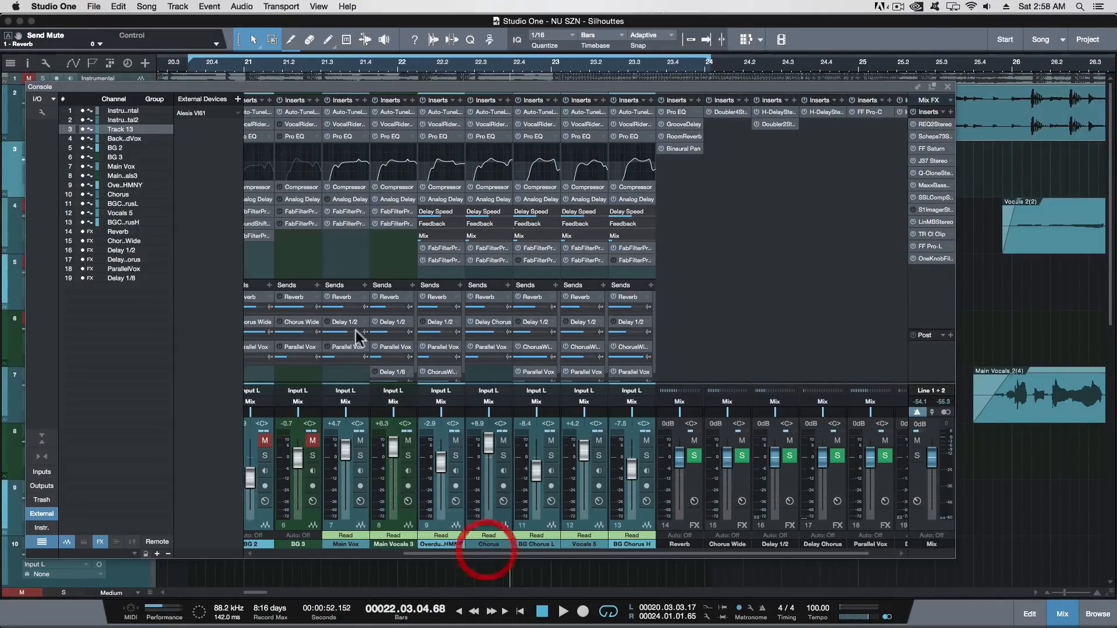
Step: Enable Main Vox's Reverb send and play Main Vox with Instrumental 2 from the loop start
click(335, 298)
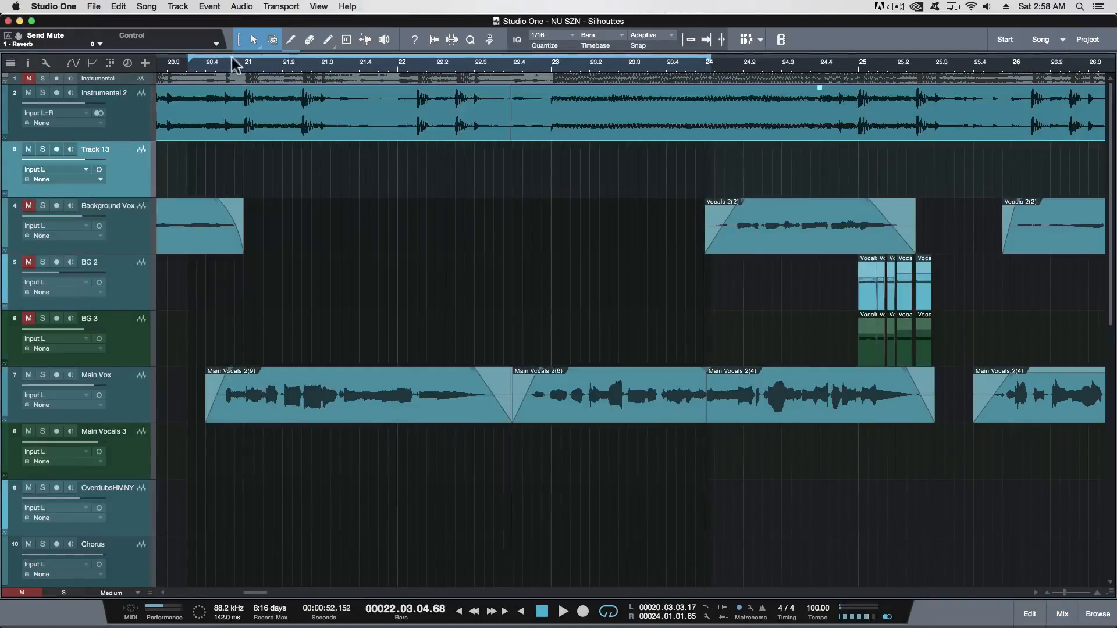
click(198, 62)
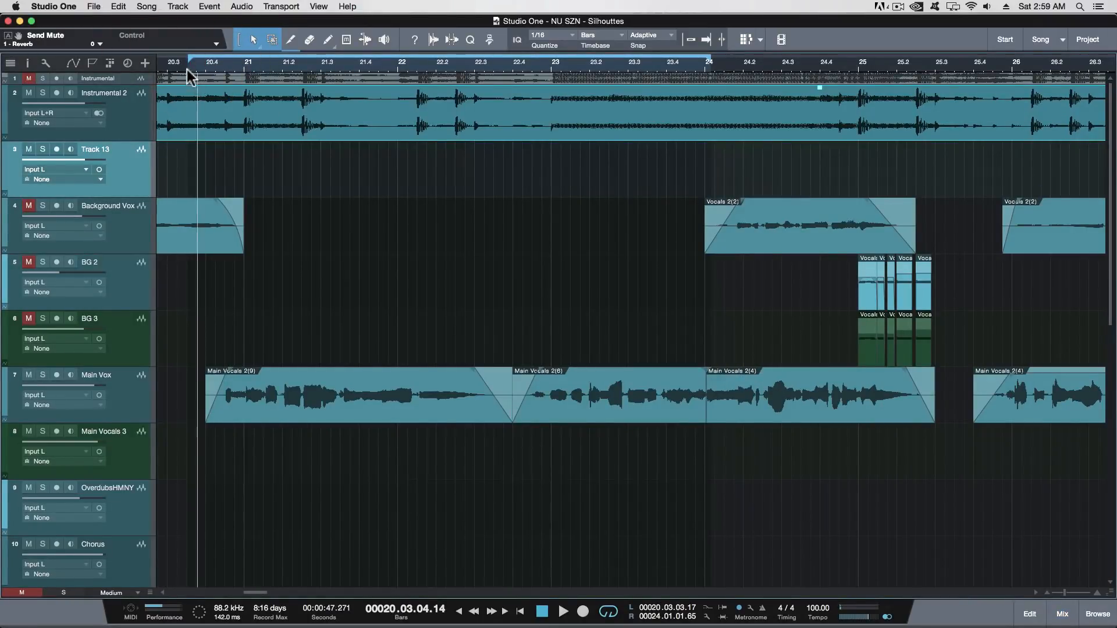
click(188, 64)
key(space)
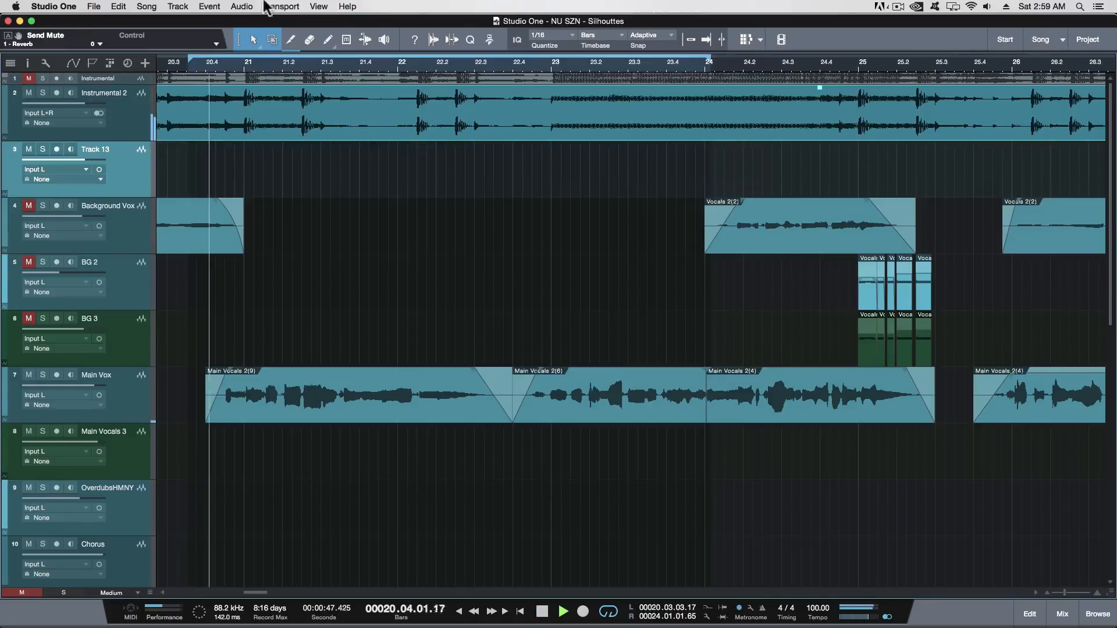
Step: Stop playback and show the console with the FX channels in view
click(281, 6)
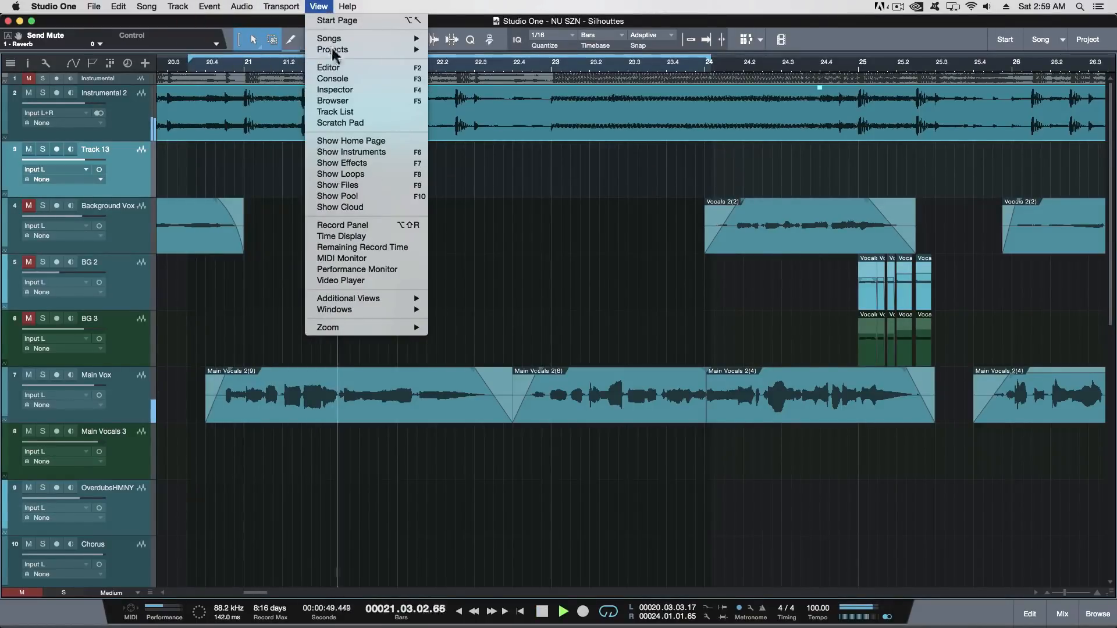
mouse_move(319, 6)
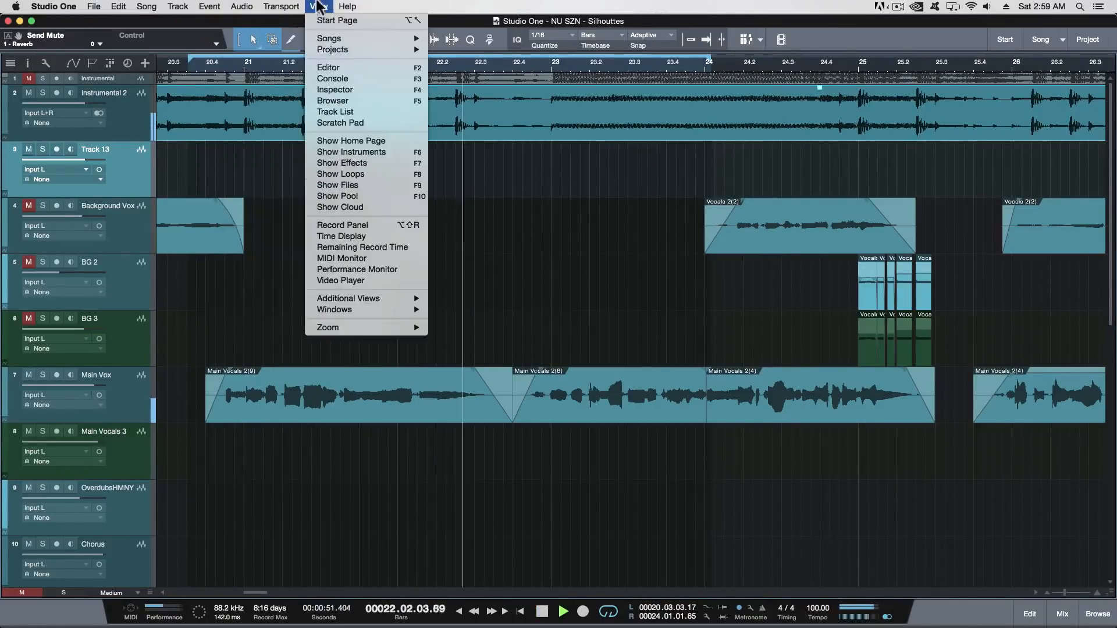
click(350, 79)
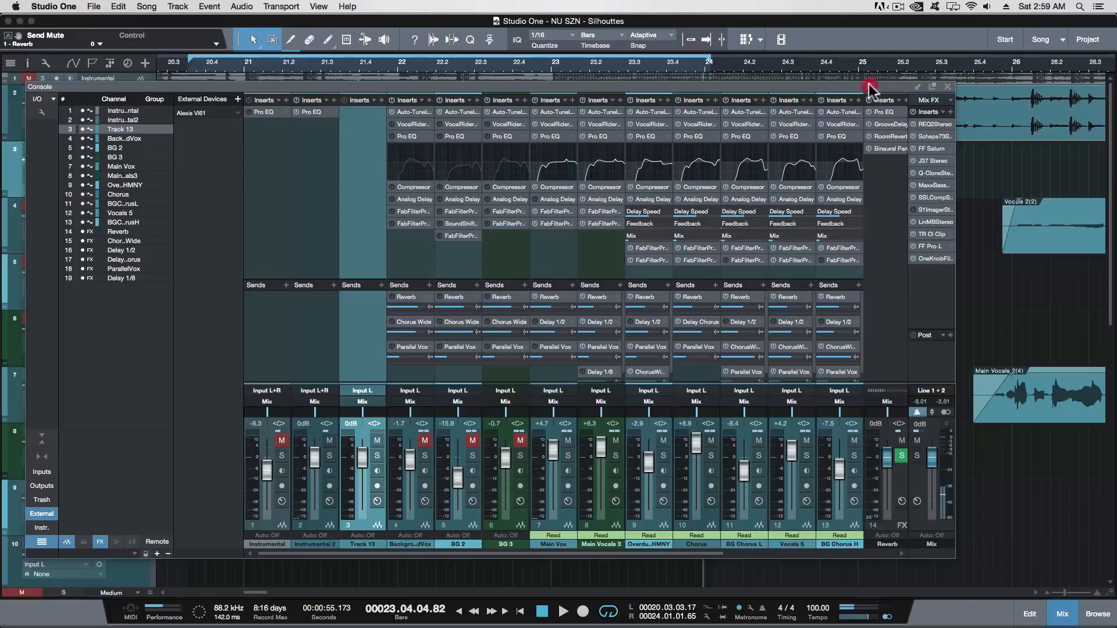
key(F3)
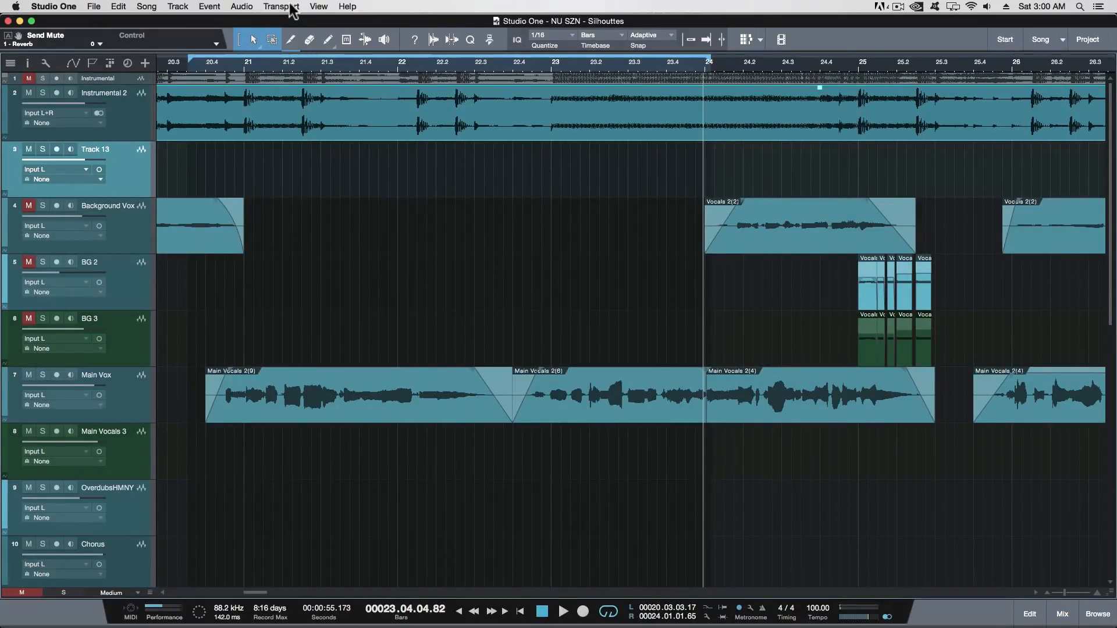
click(318, 6)
click(334, 78)
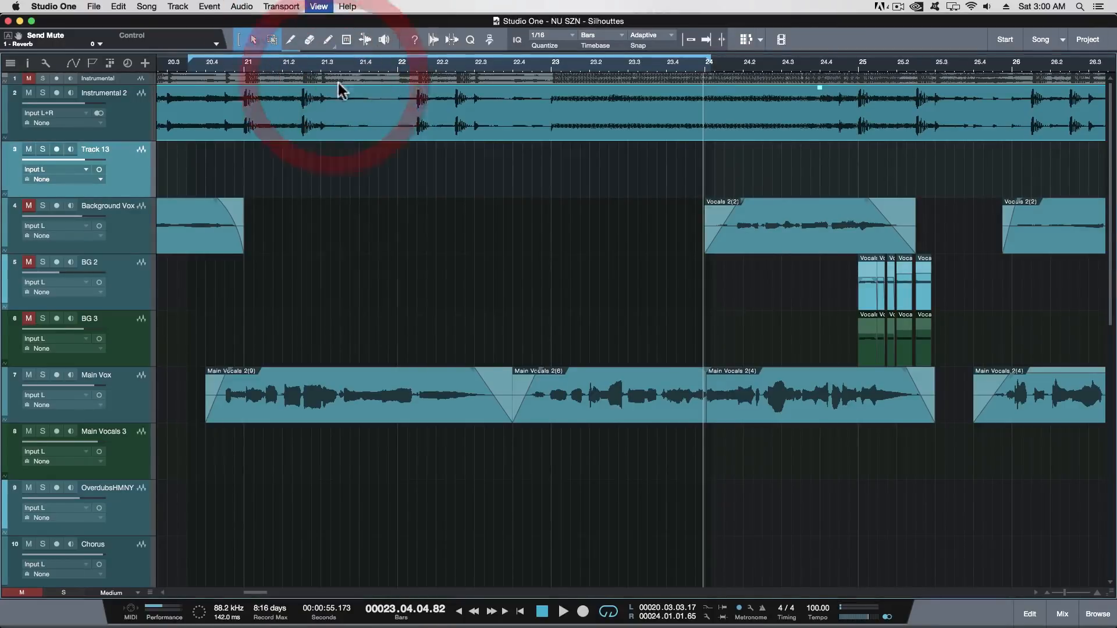
drag(728, 94, 668, 69)
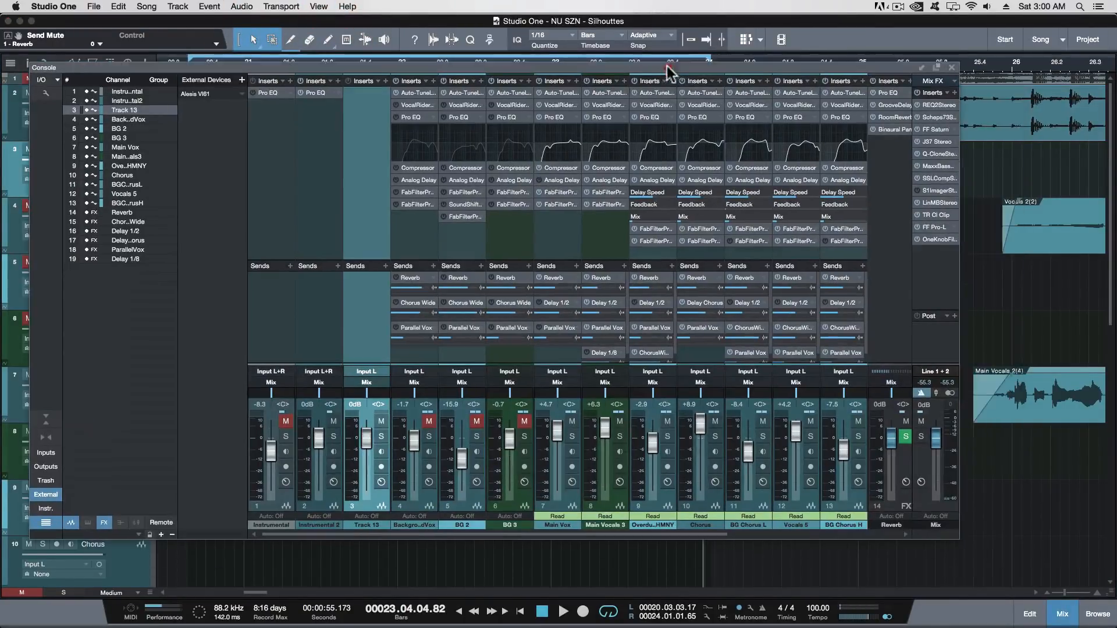
drag(506, 534, 644, 533)
drag(688, 69, 692, 95)
Step: Browse the Send FX chain presets for the Reverb channel and review its Room Reverb settings
click(713, 108)
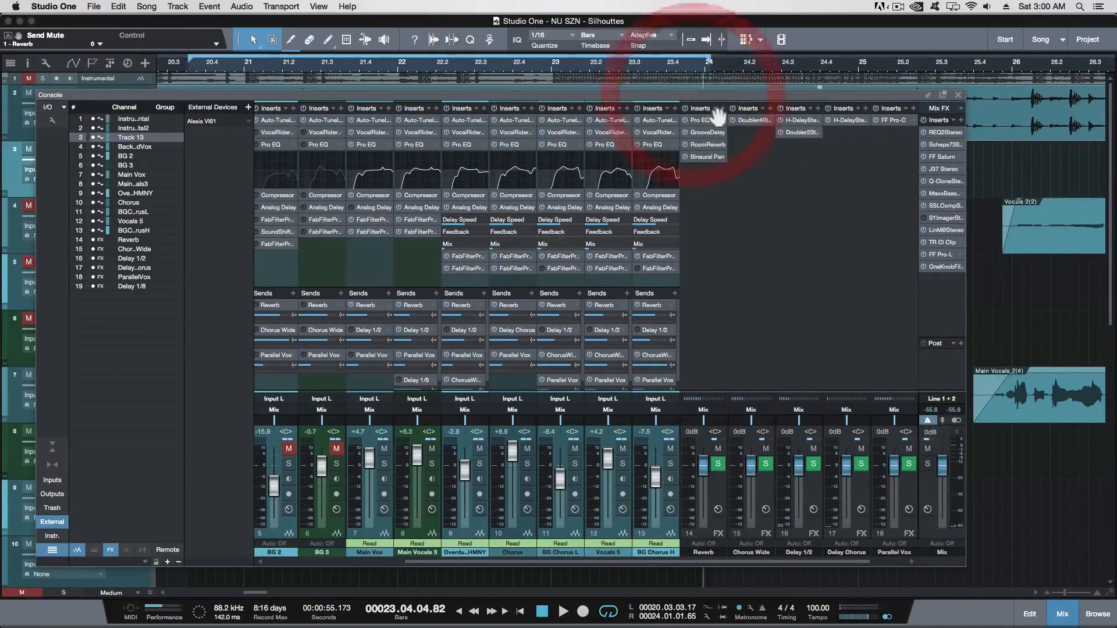
click(720, 179)
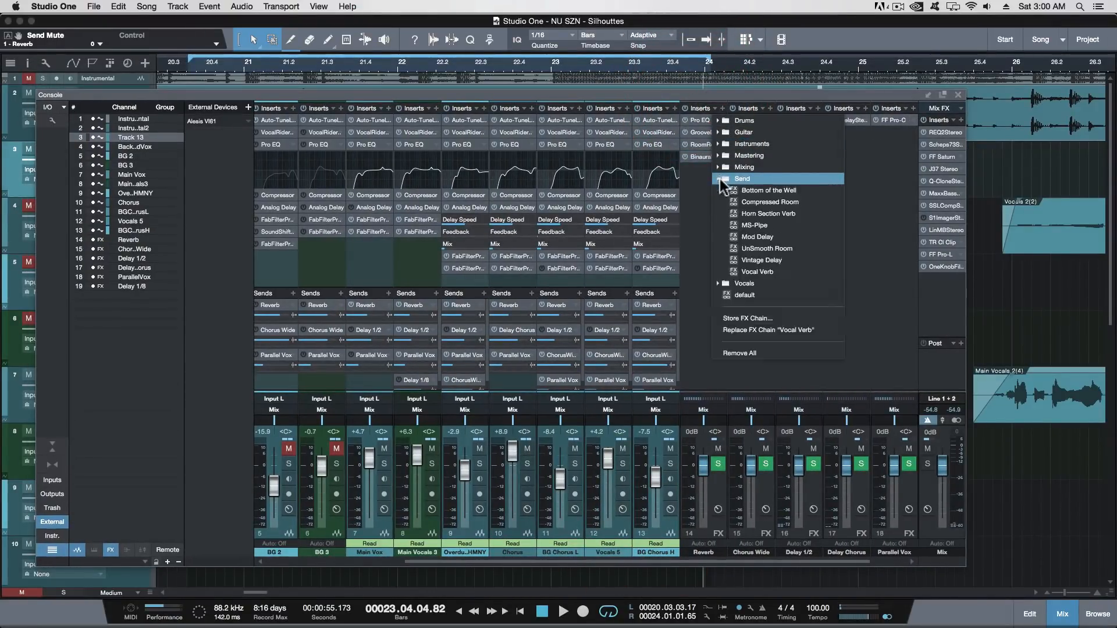
click(679, 96)
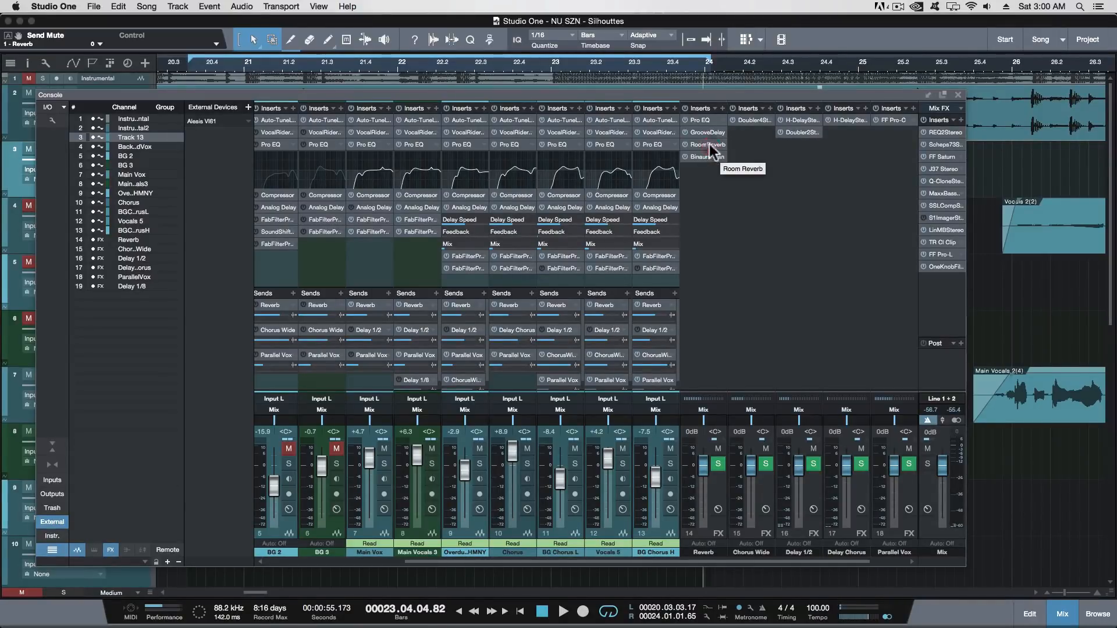
click(709, 150)
drag(663, 213, 901, 203)
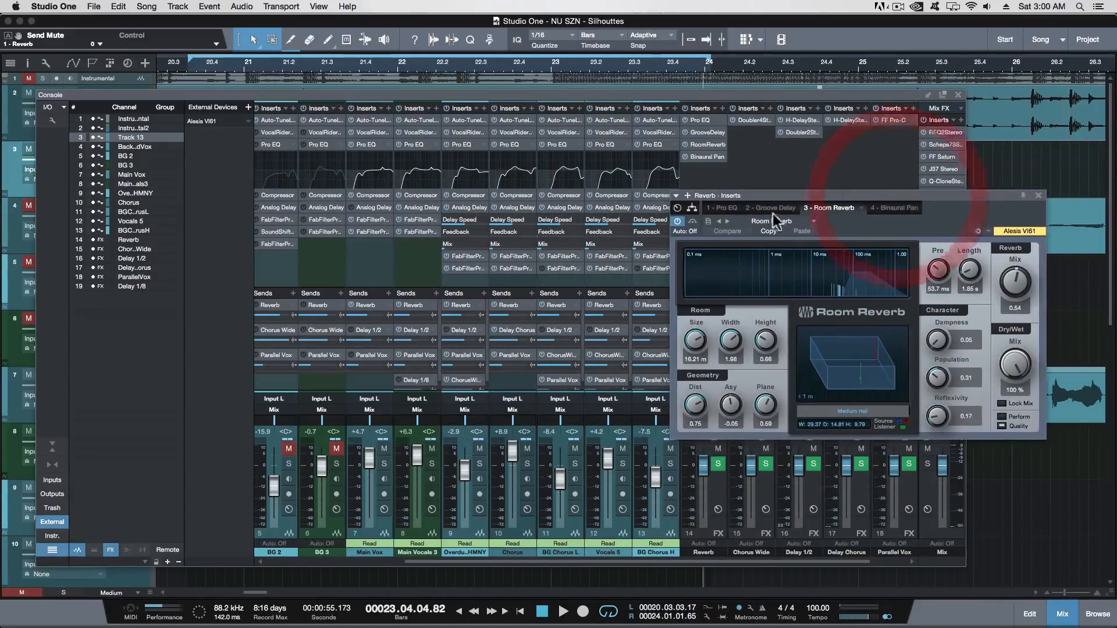
click(1039, 194)
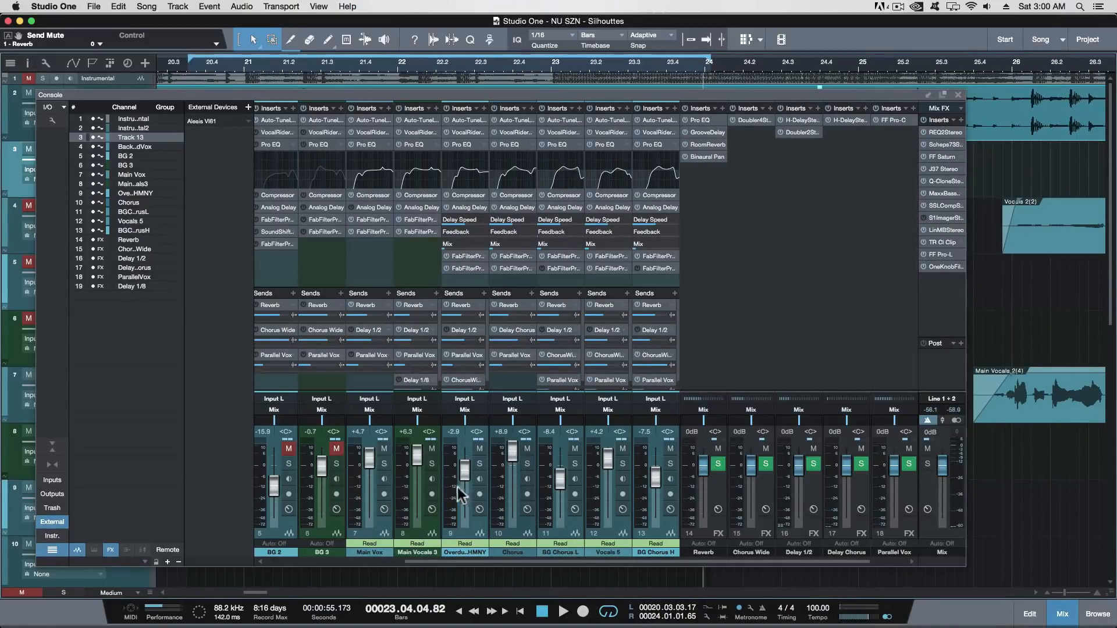
Step: Compare Main Vox over Instrumental 2 from the loop start with its Reverb send muted and with it enabled
drag(466, 561, 438, 562)
click(390, 305)
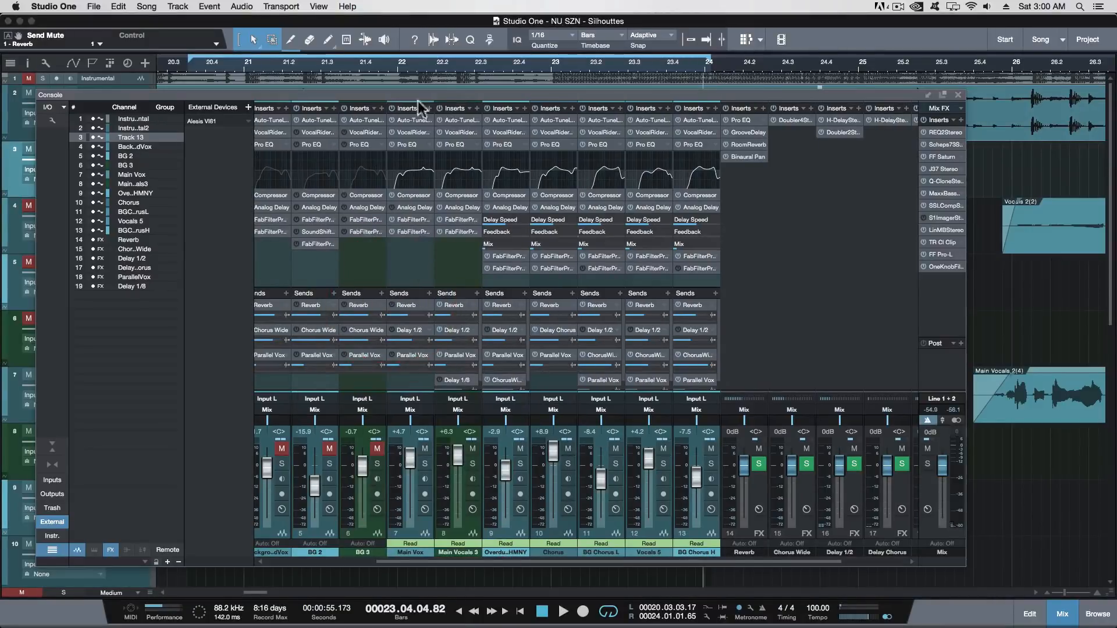
drag(399, 96, 650, 134)
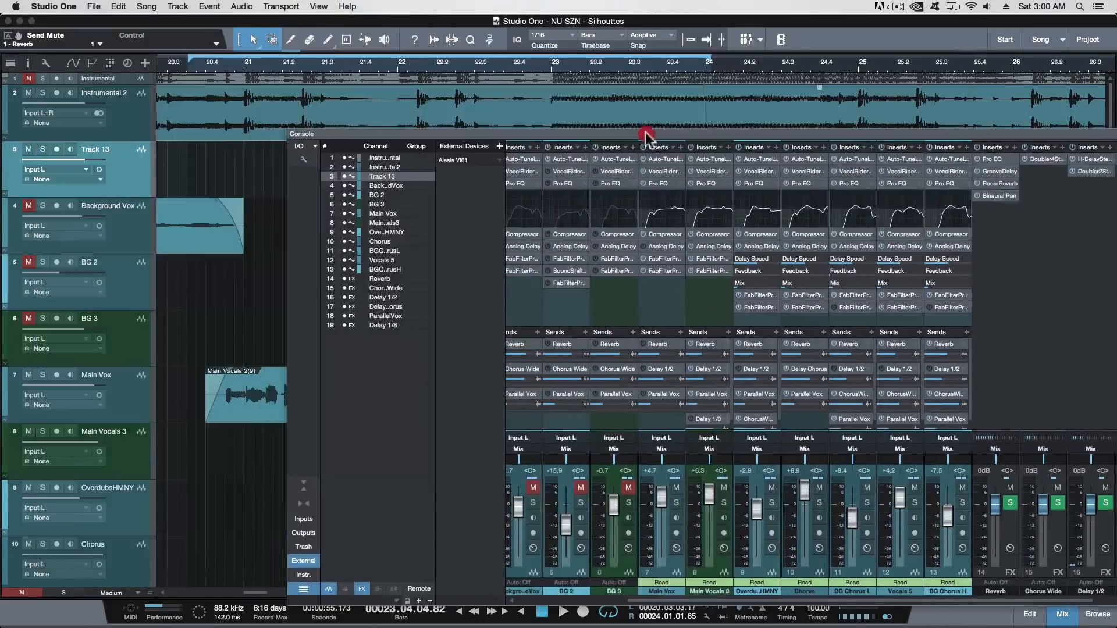
click(206, 69)
key(space)
drag(430, 136, 293, 499)
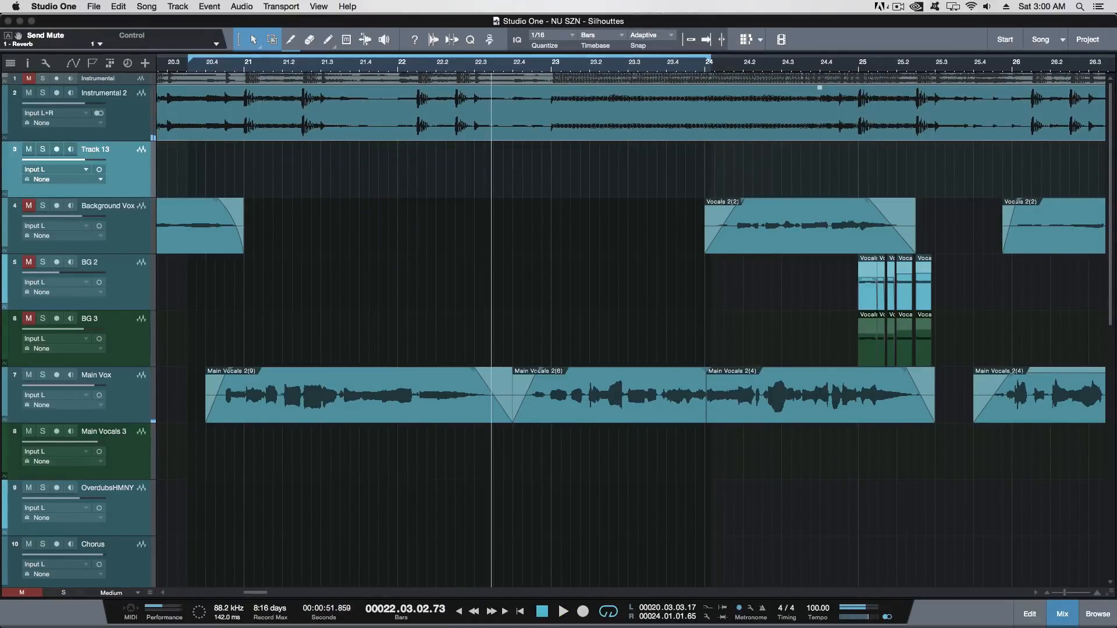
key(space)
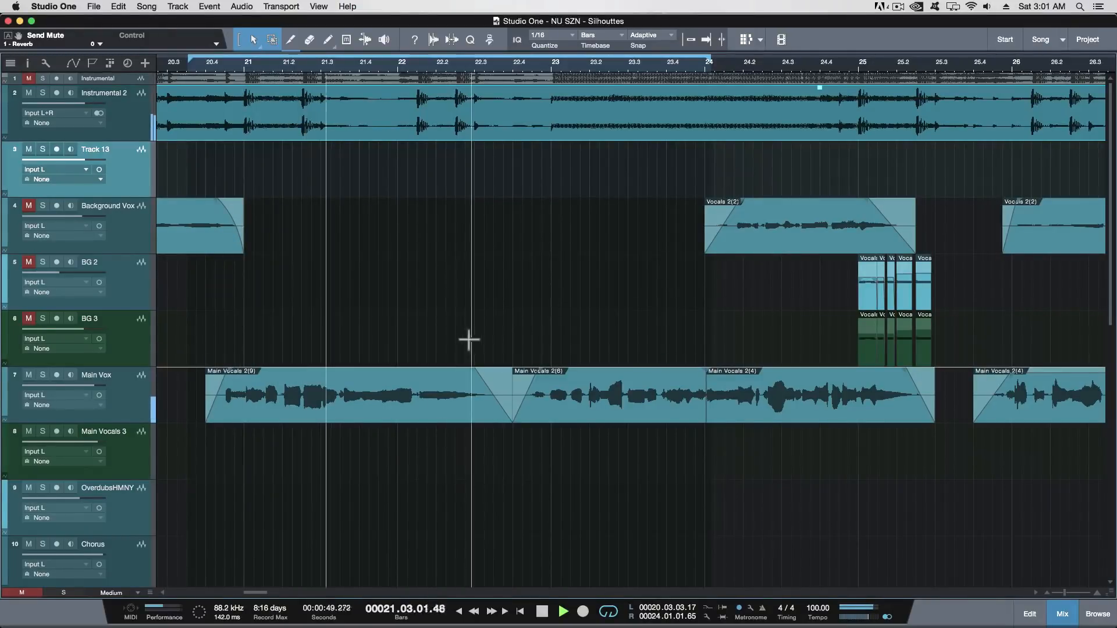
key(space)
Step: Solo Main Vox and play its first phrase with the Reverb send muted and again with it enabled
click(43, 374)
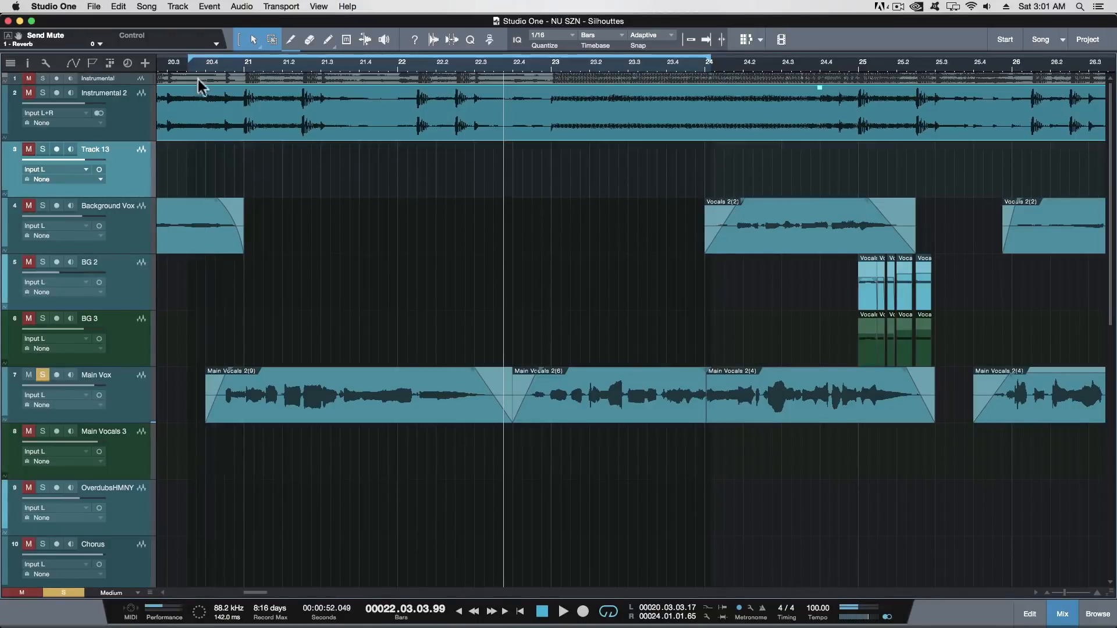
click(191, 66)
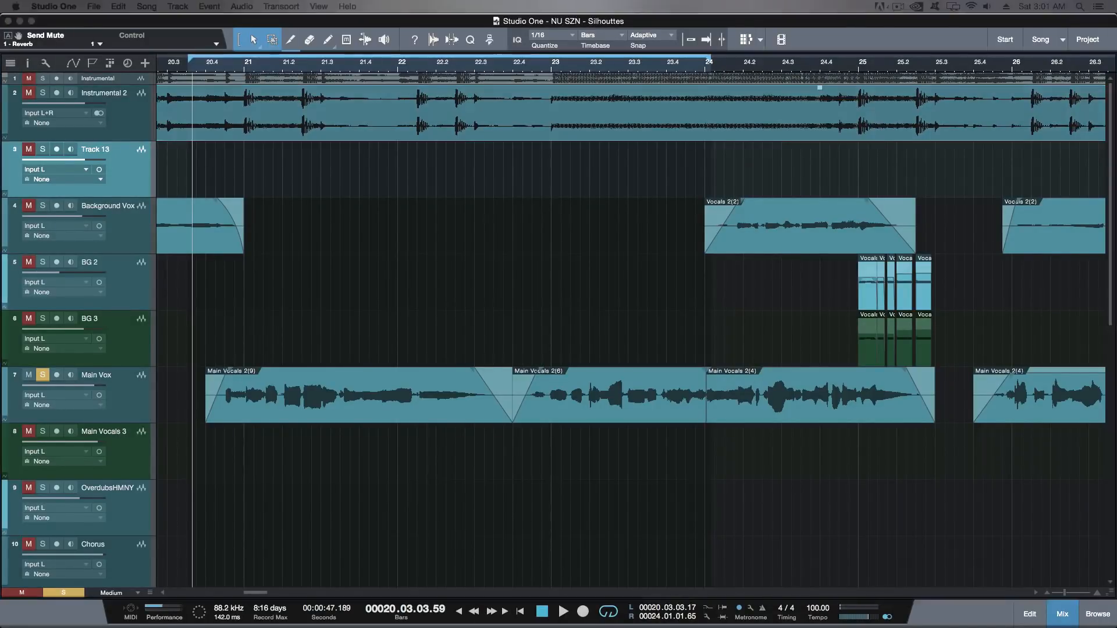
key(space)
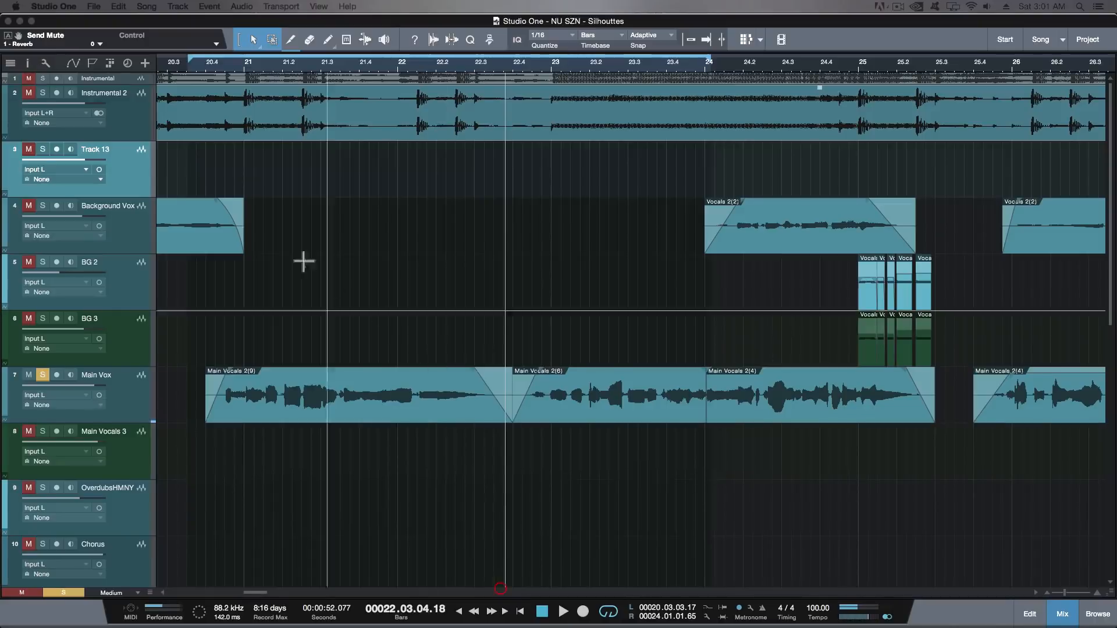
click(189, 65)
key(space)
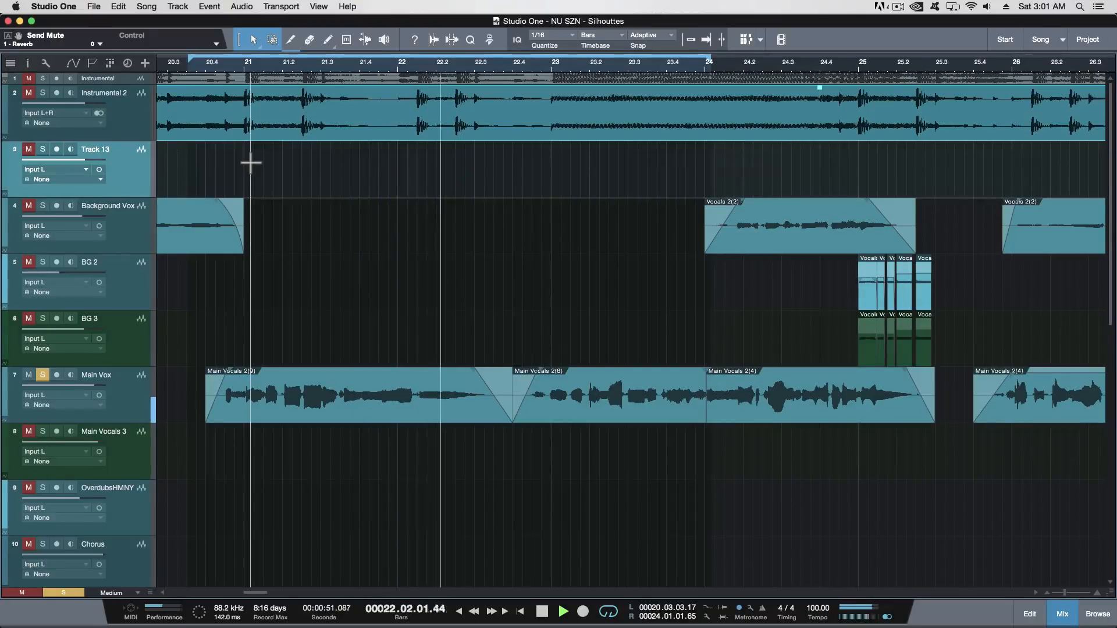
key(space)
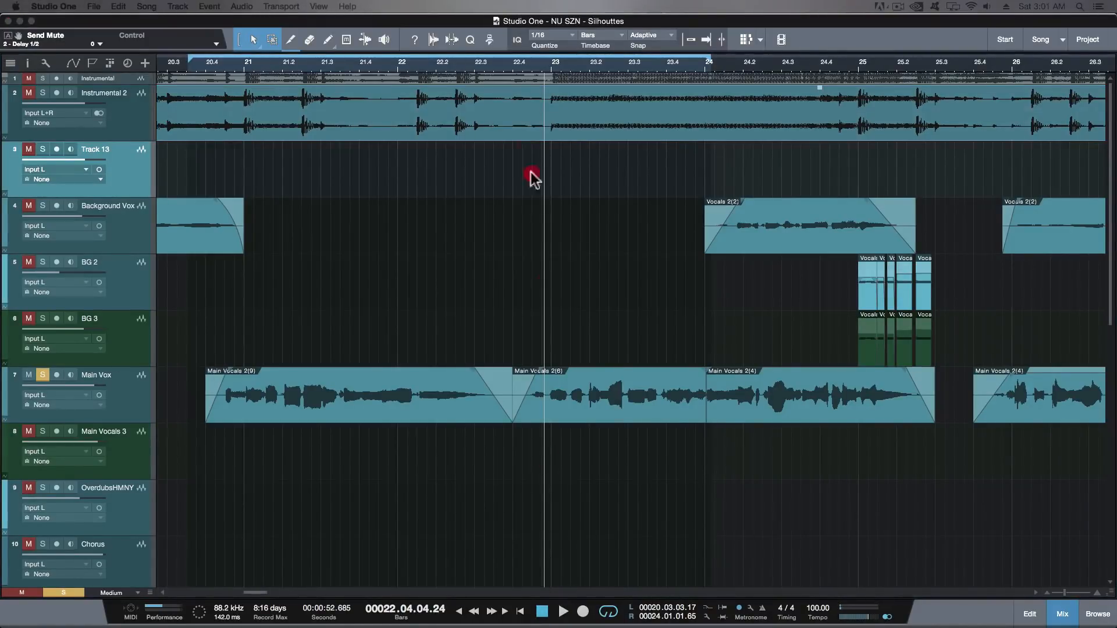
Step: Solo Instrumental 2 alongside Main Vox and play both with Main Vox's Delay 1/2 send enabled
key(F3)
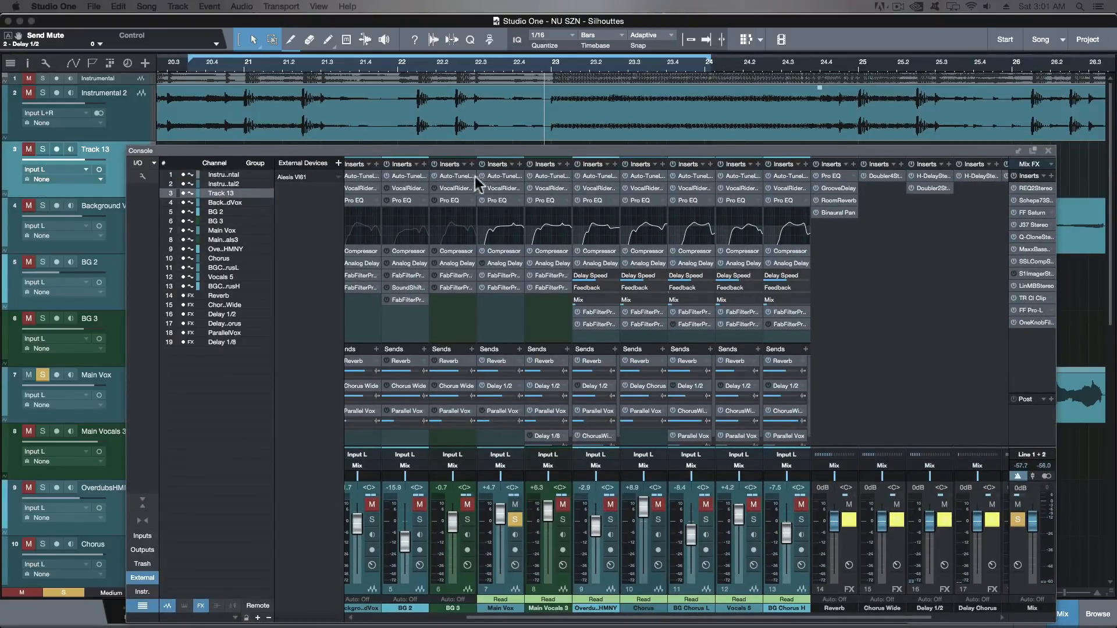
key(F3)
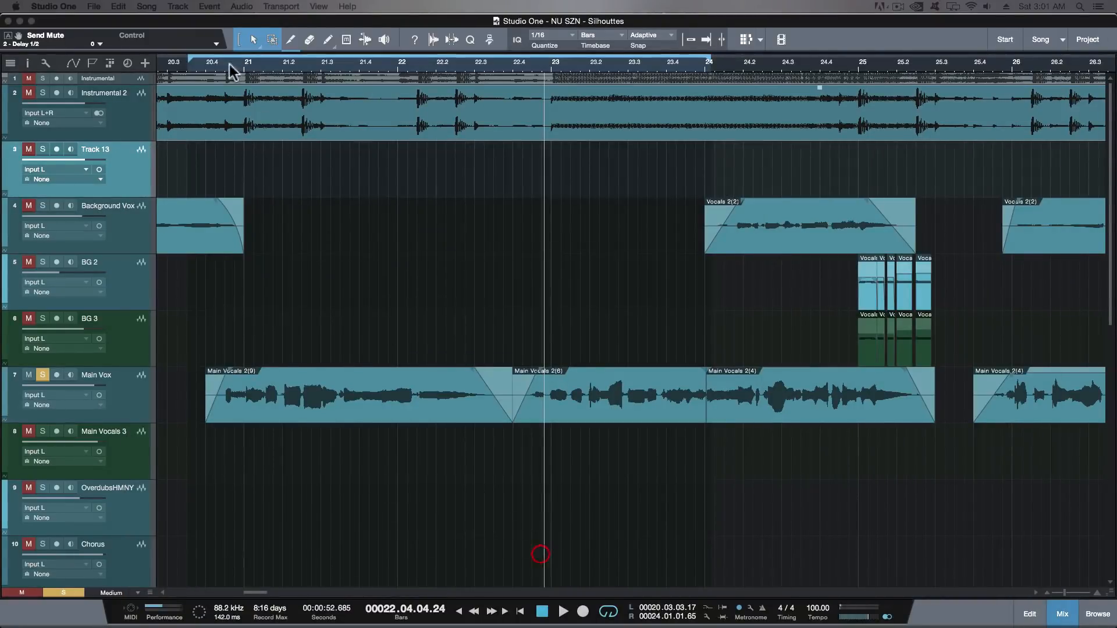
key(space)
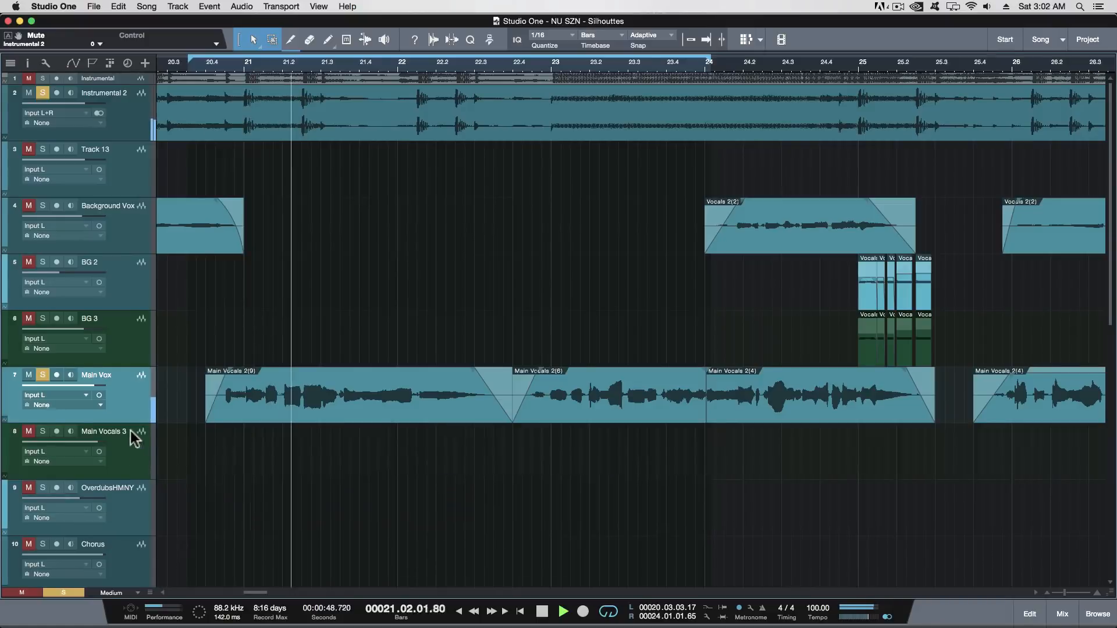
Step: Stop playback, show the console over the arrangement, and return the playhead to just before 20.4
click(318, 7)
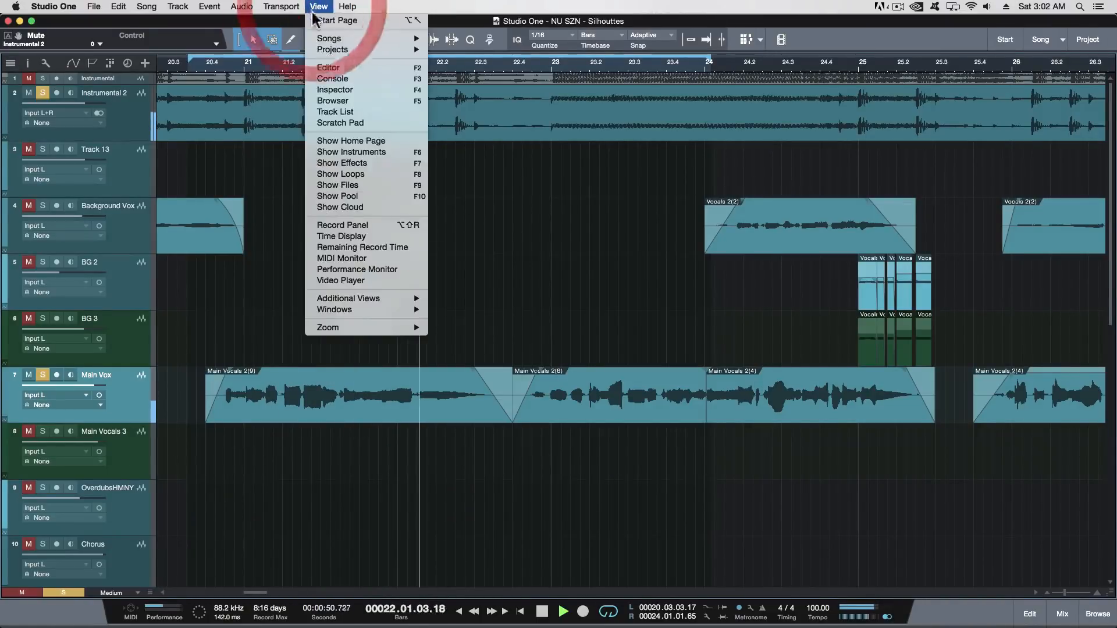
click(335, 79)
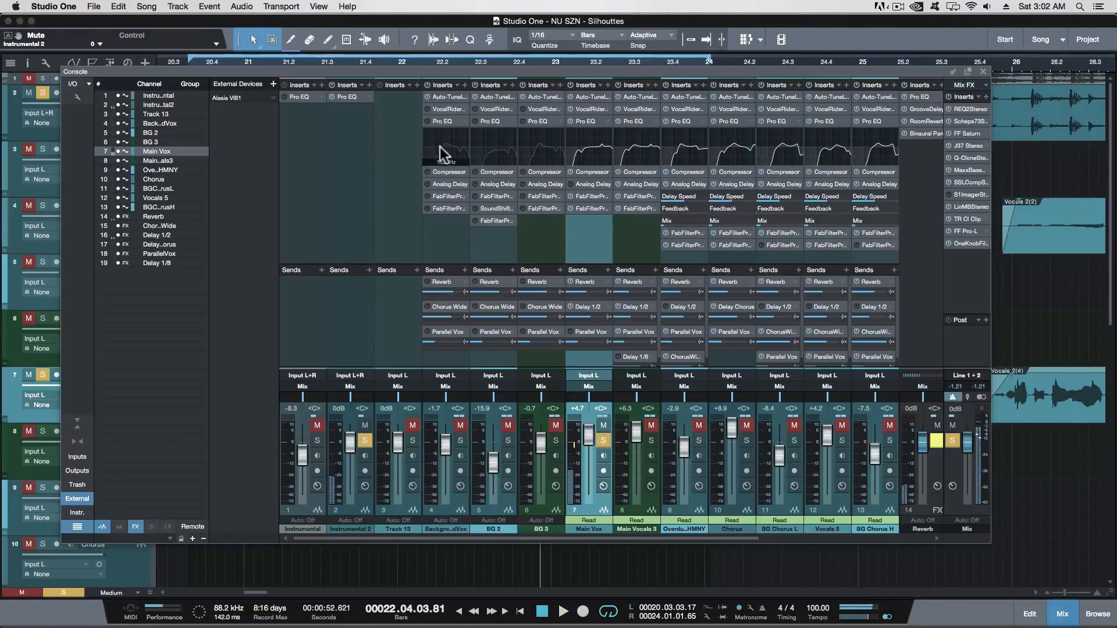
drag(398, 71, 749, 67)
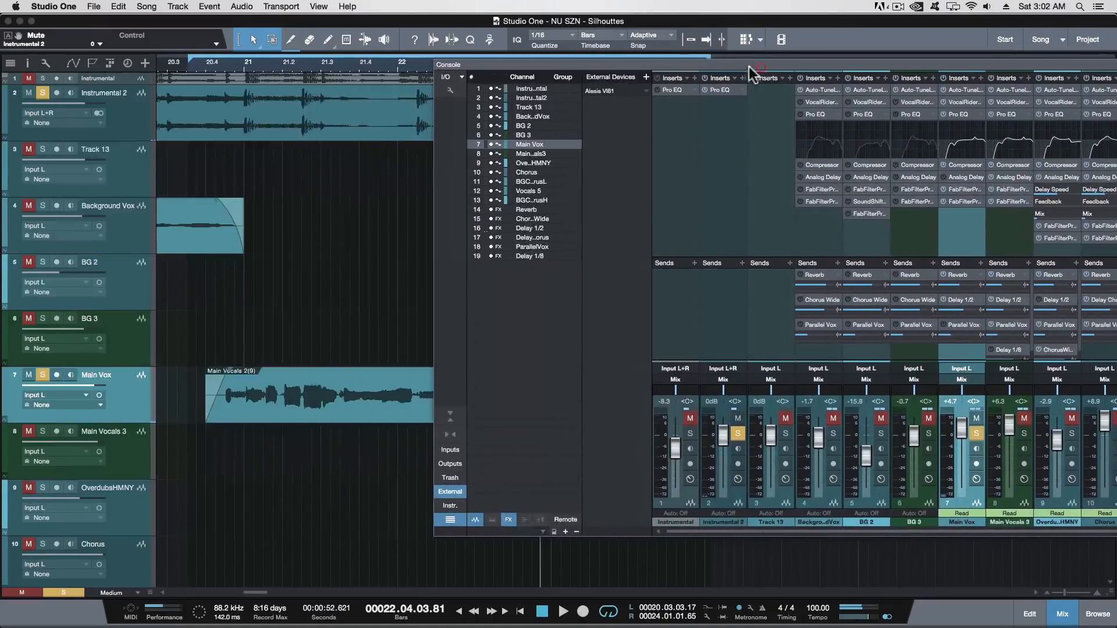
drag(552, 68, 476, 69)
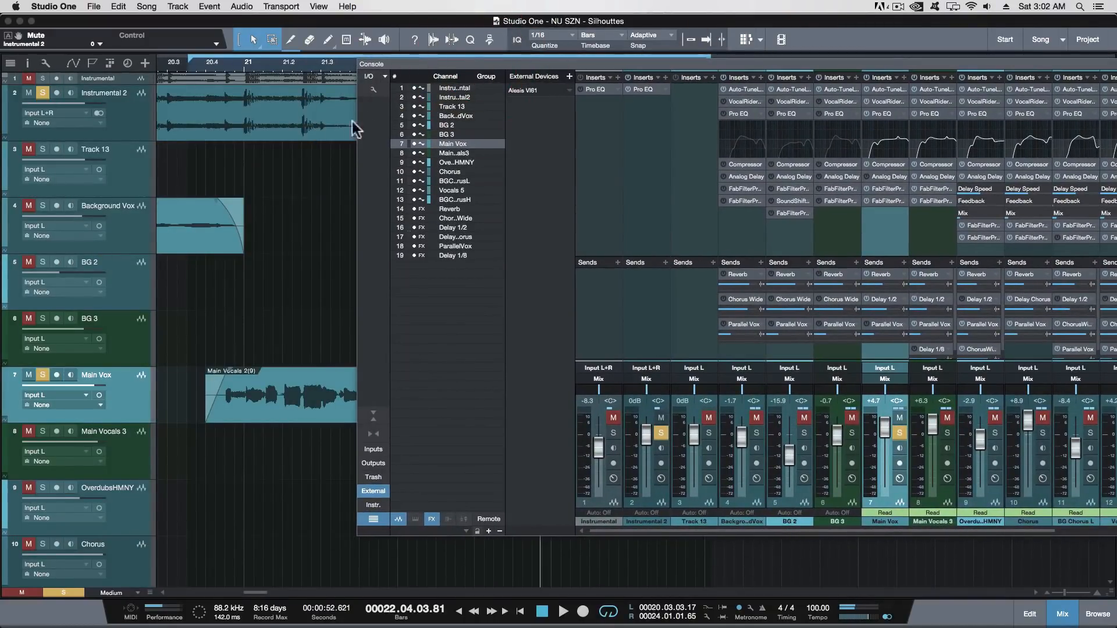
click(197, 65)
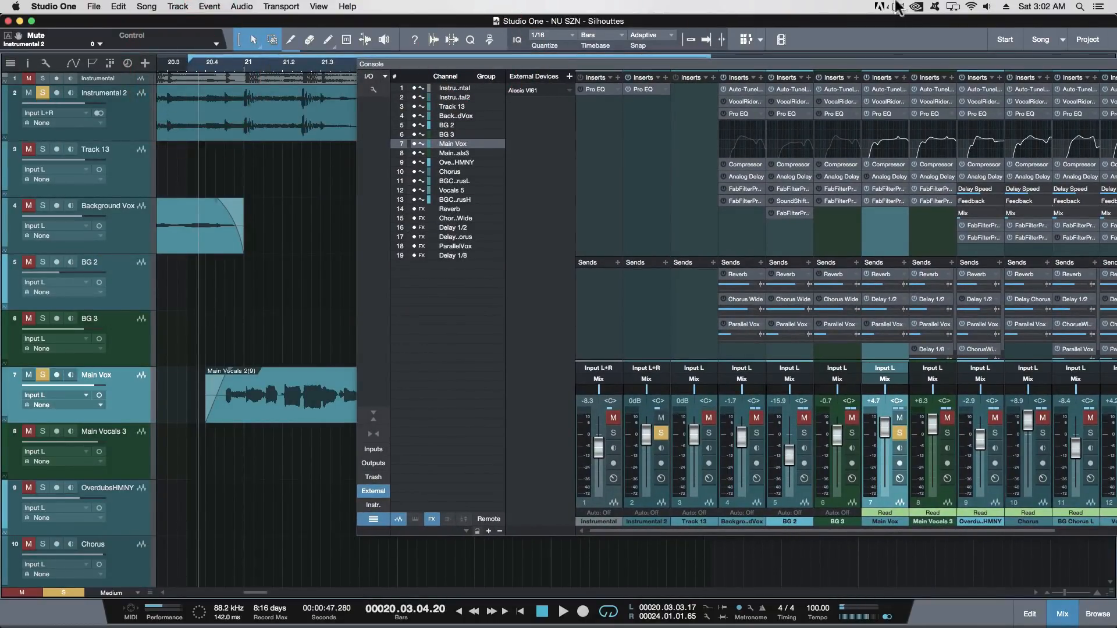
drag(887, 65, 656, 81)
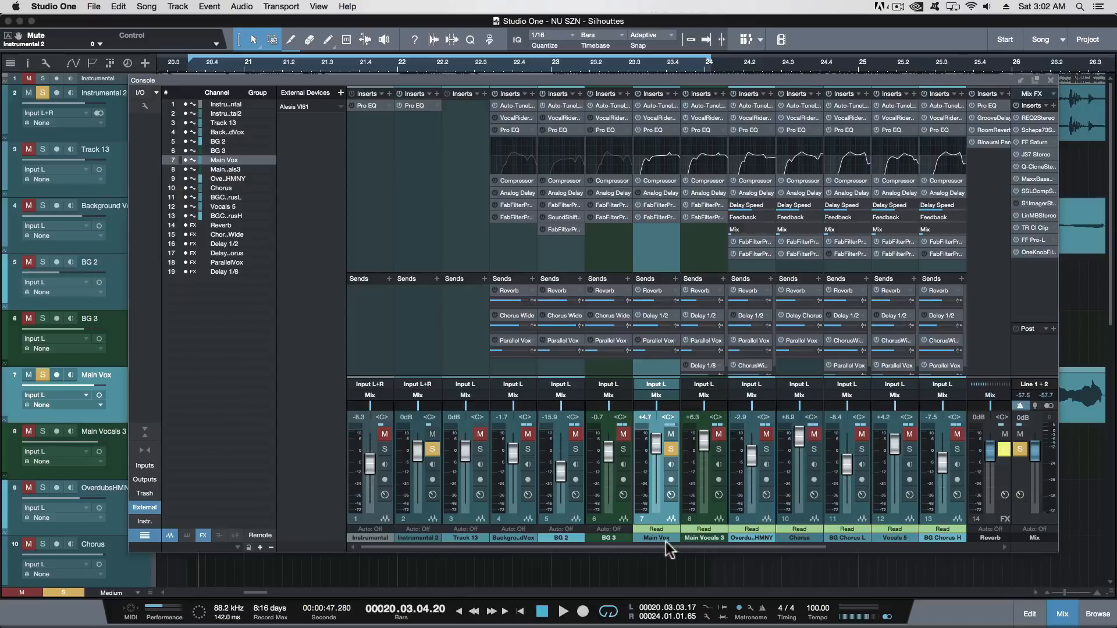
Step: Open the H-Delay Stereo insert on the Delay 1/2 FX channel to review its settings
drag(669, 547, 780, 547)
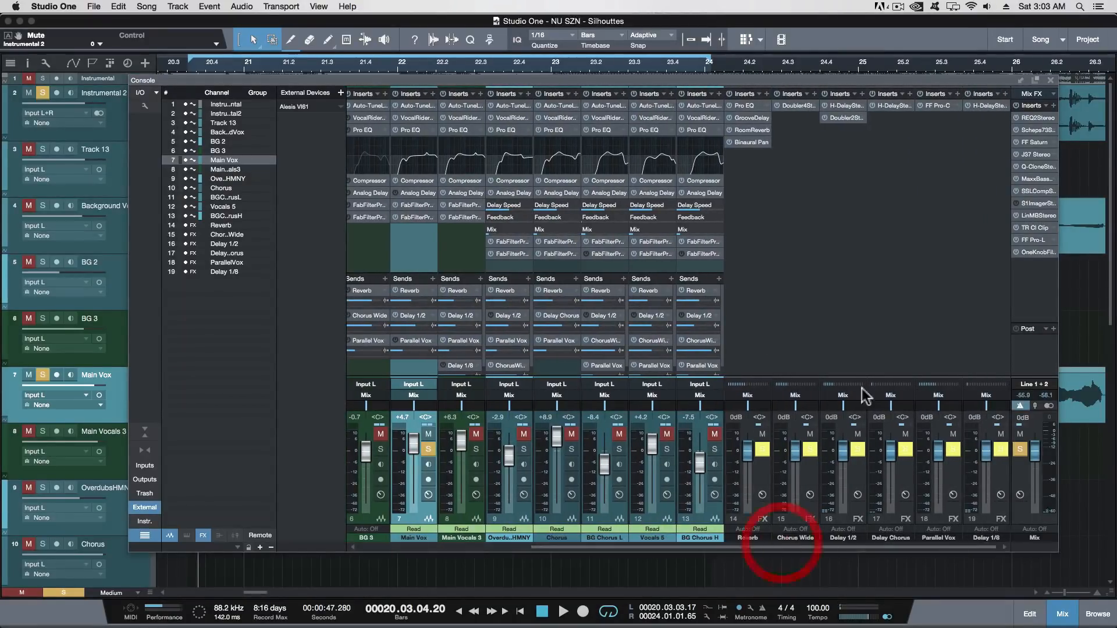
click(856, 103)
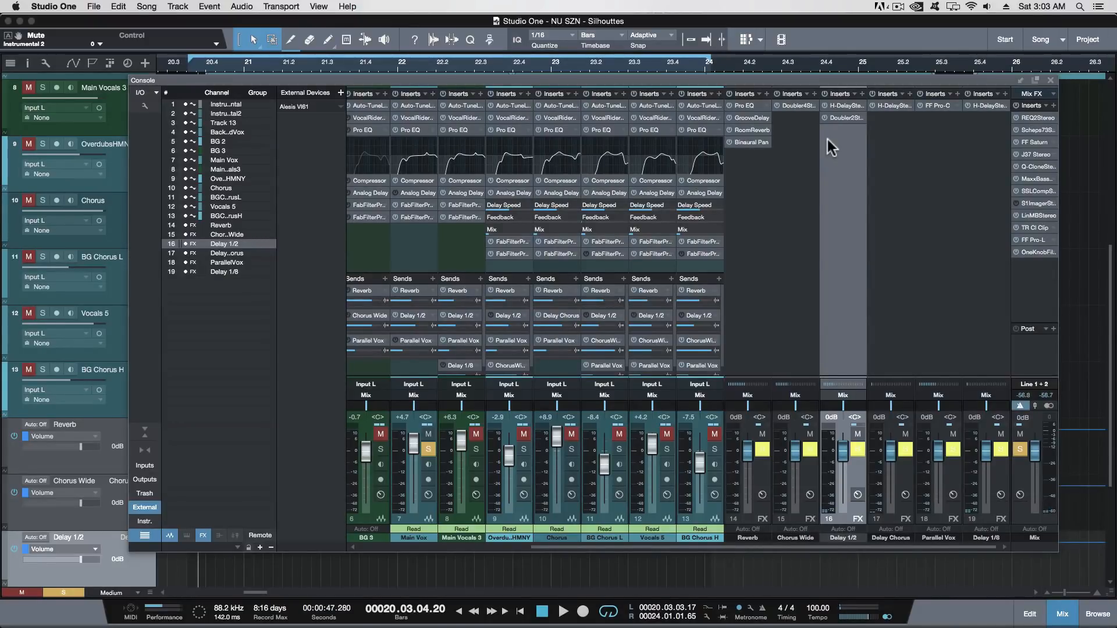
right_click(859, 104)
click(851, 109)
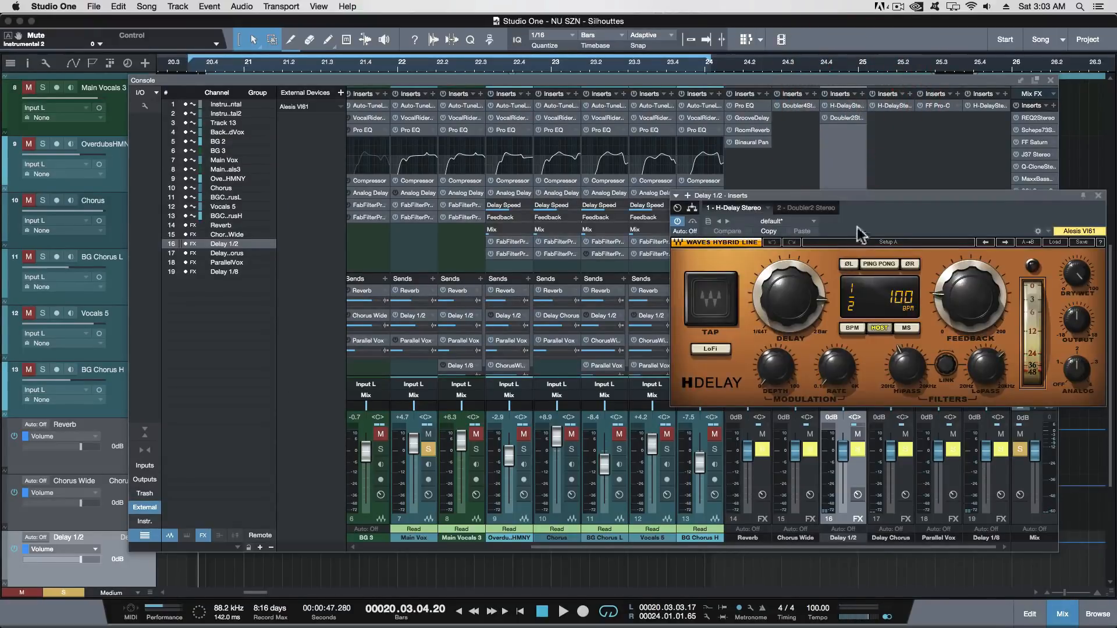
Step: Review the H-Delay Stereo and Doubler2 Stereo inserts on the Delay 1/2 channel, and close the plug-ins and console
drag(855, 196, 475, 181)
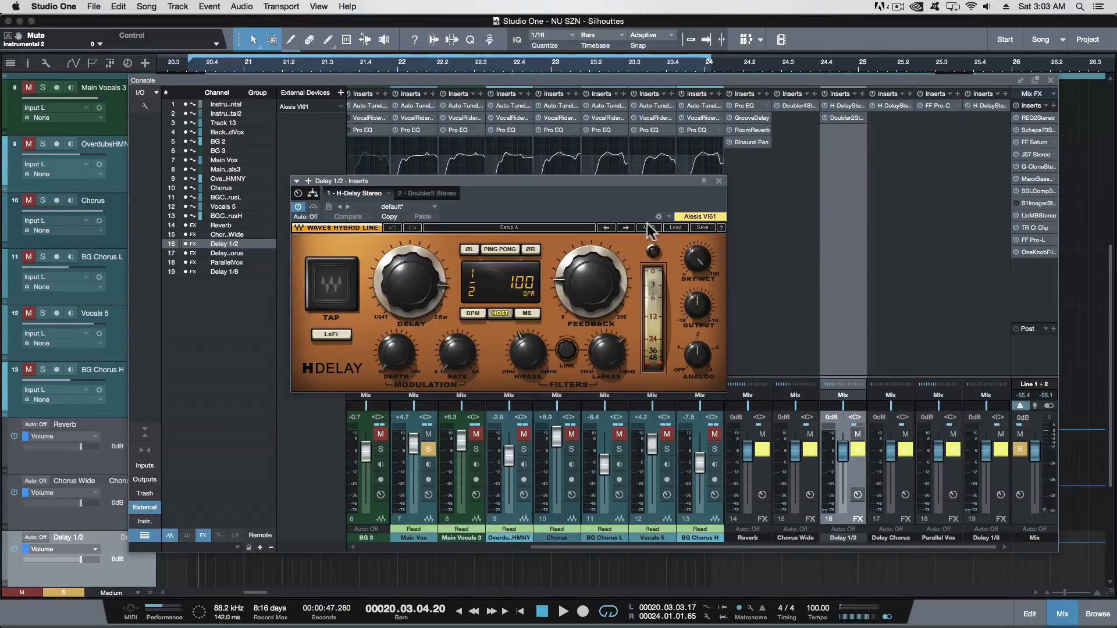
click(719, 181)
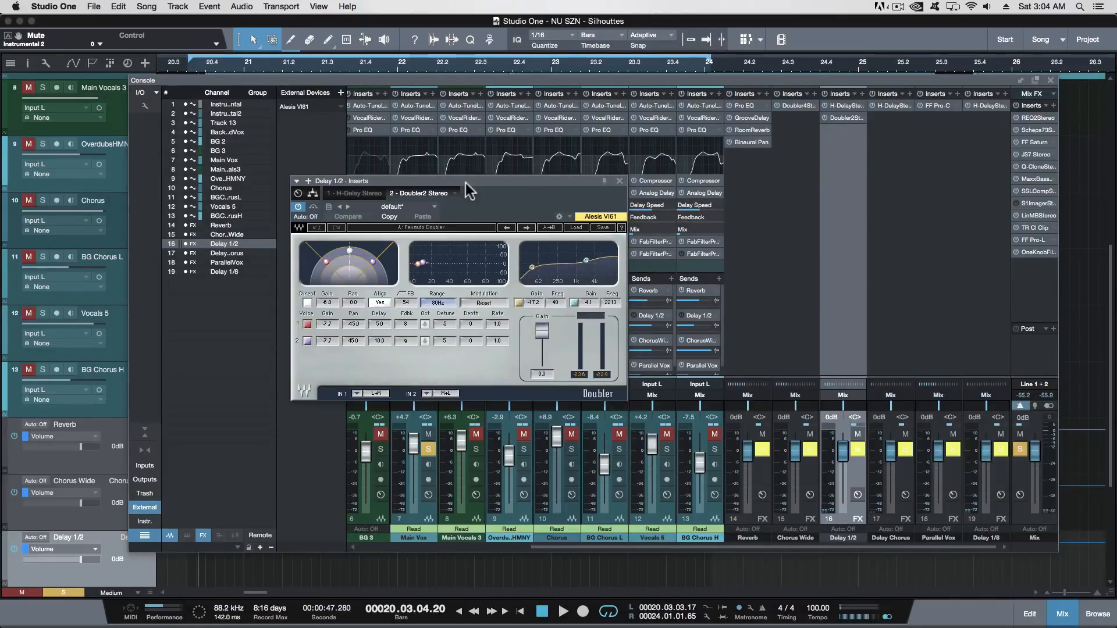
drag(465, 182, 386, 125)
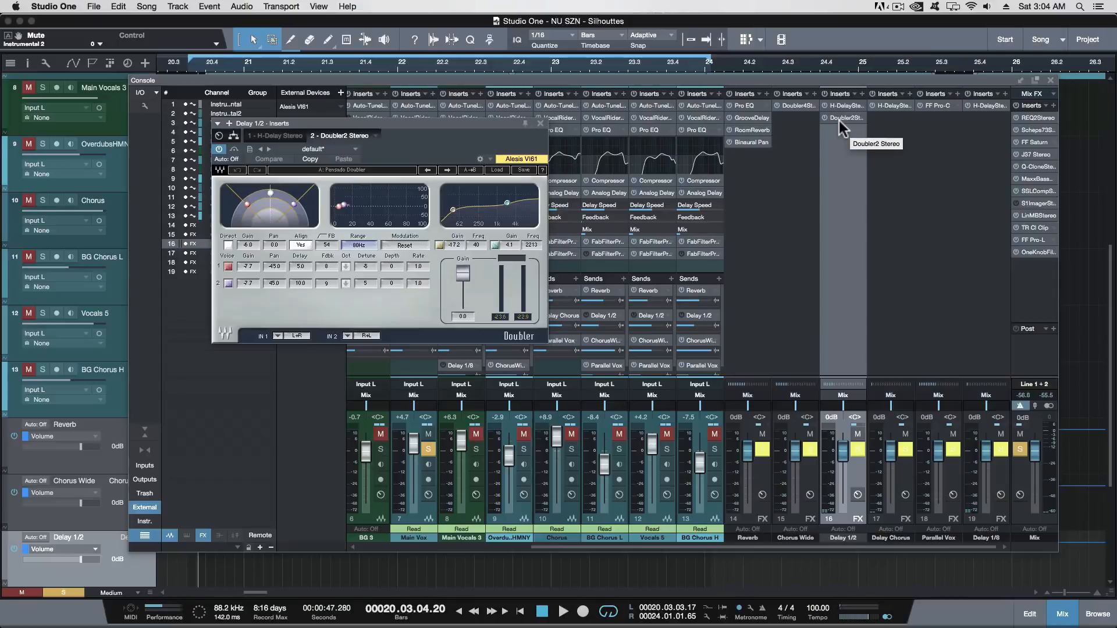
click(540, 126)
click(1050, 80)
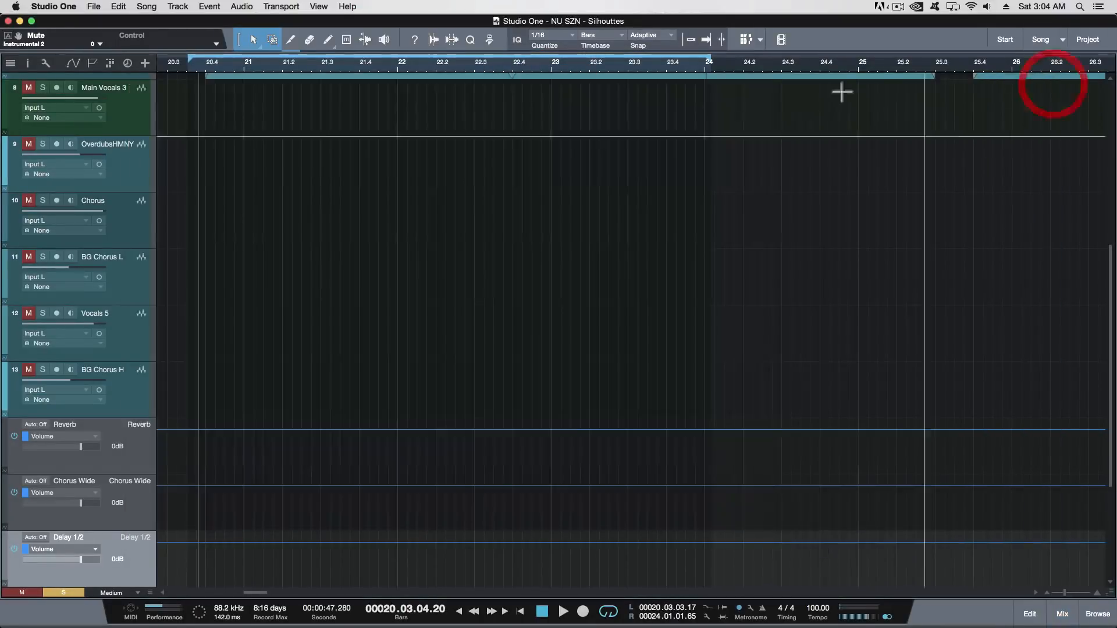
Step: Unsolo Instrumental 2 and play the first Main Vox phrase alone from just before 20.4
scroll(280, 215, up, 6)
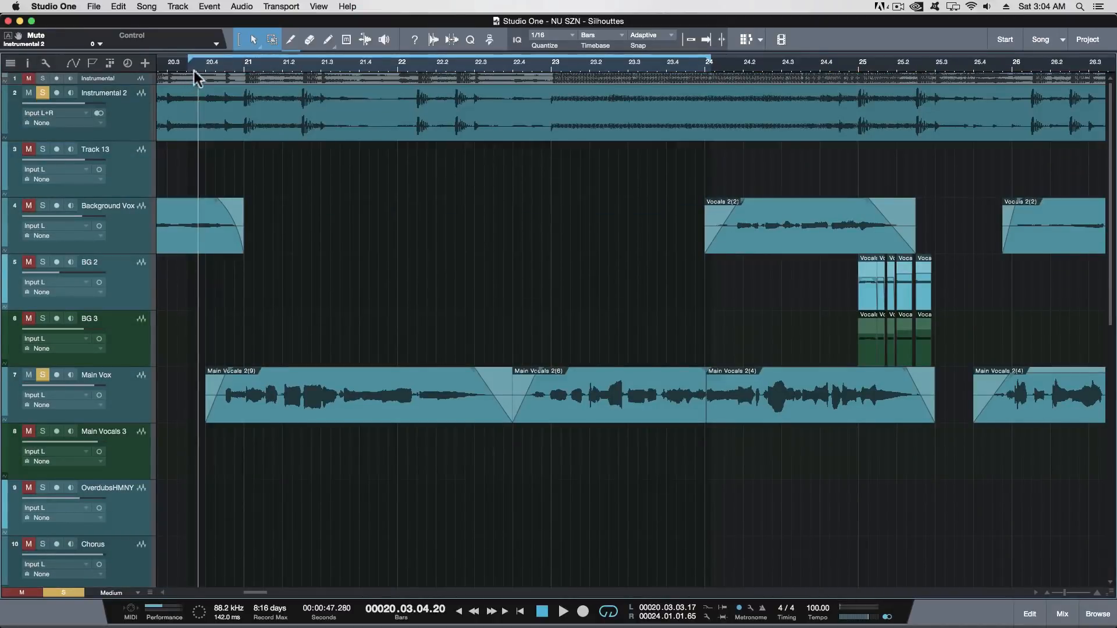
click(196, 74)
click(43, 93)
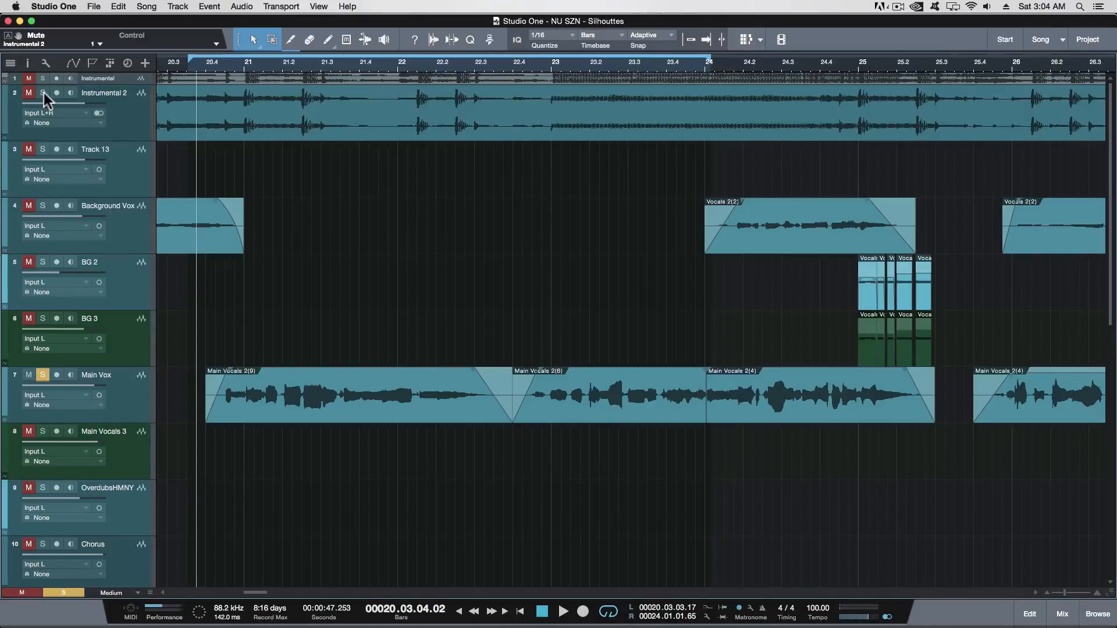
key(space)
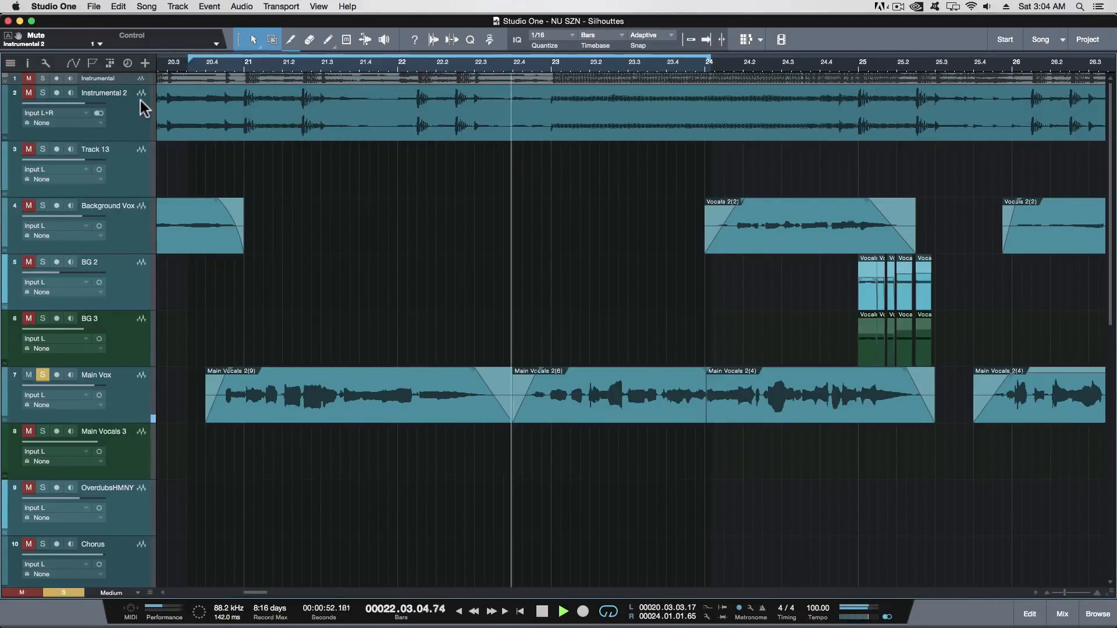
key(space)
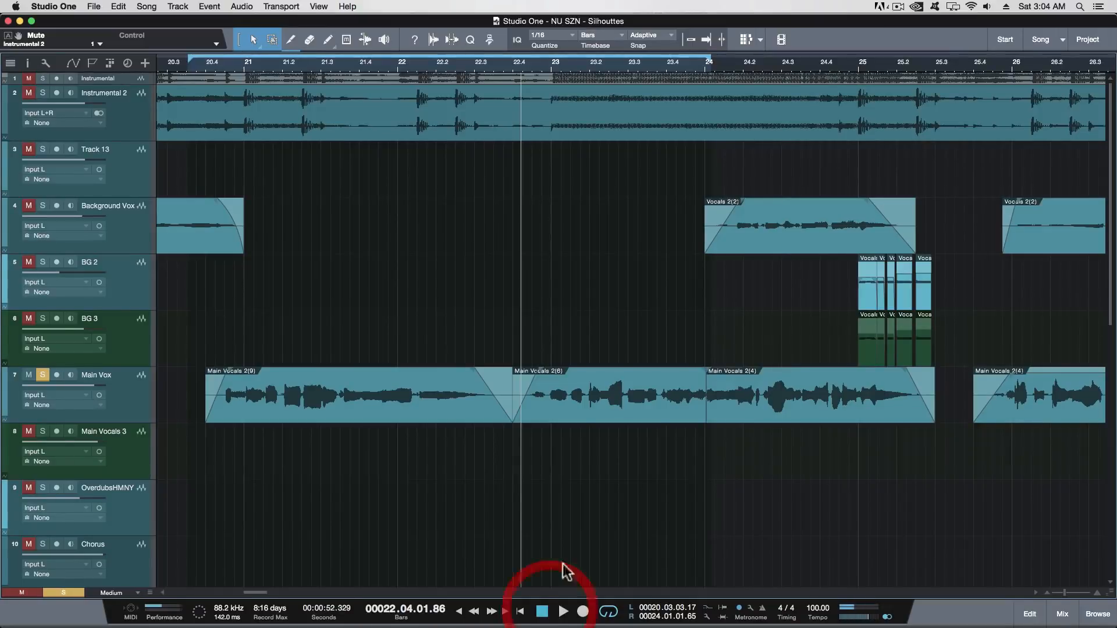
Step: Enable Main Vox's Parallel Vox send in the console, and locate the FF Pro-C insert on the Parallel Vox channel
click(319, 7)
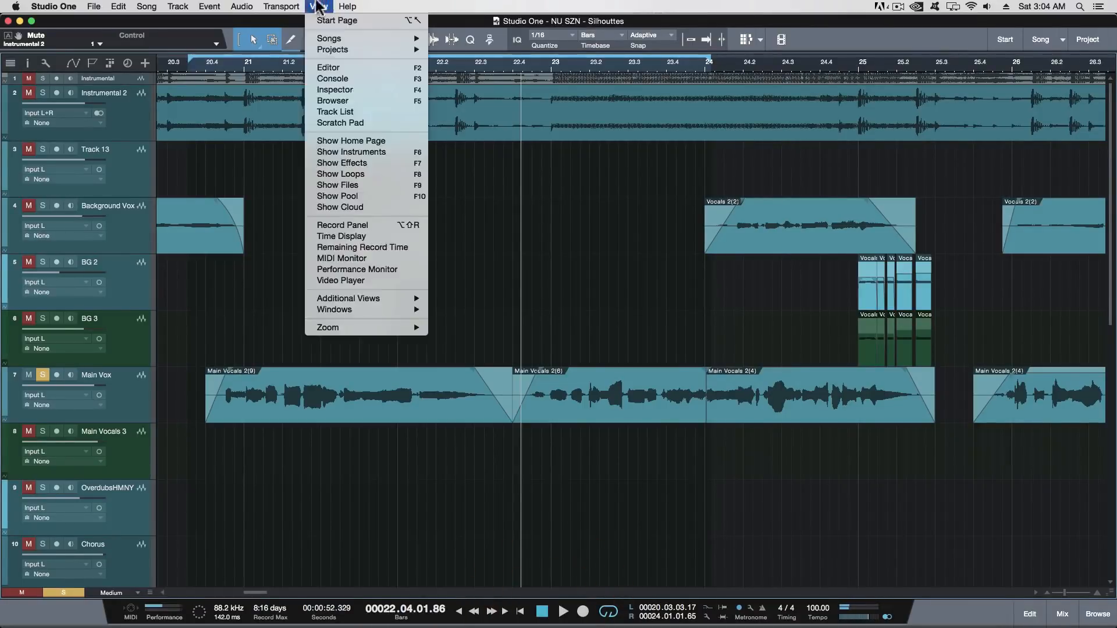
click(344, 78)
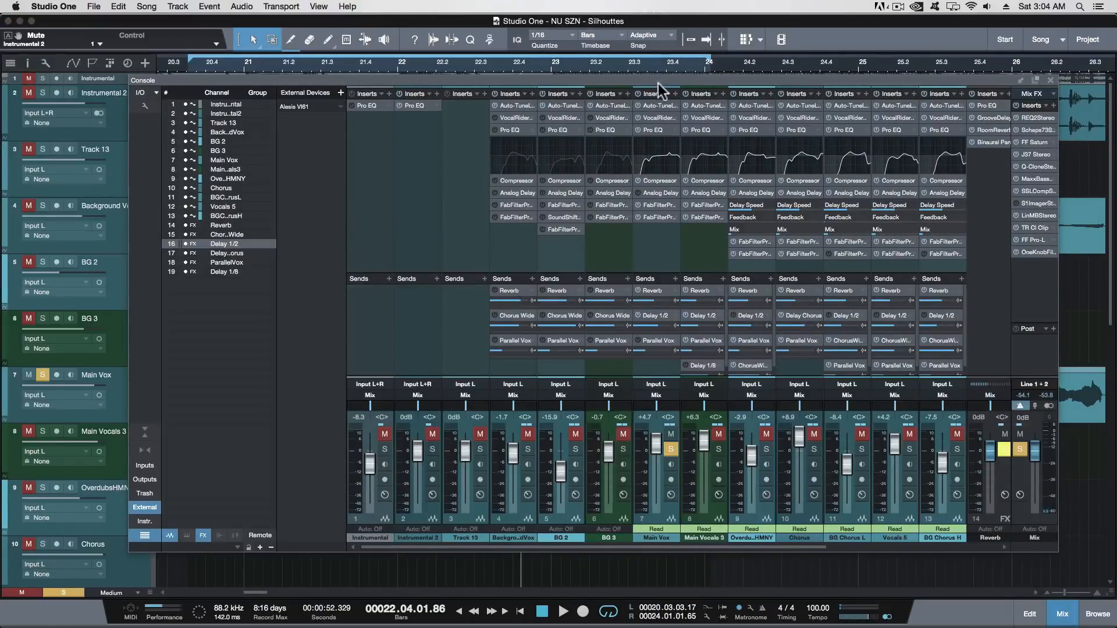
drag(580, 78, 503, 72)
drag(687, 547, 793, 456)
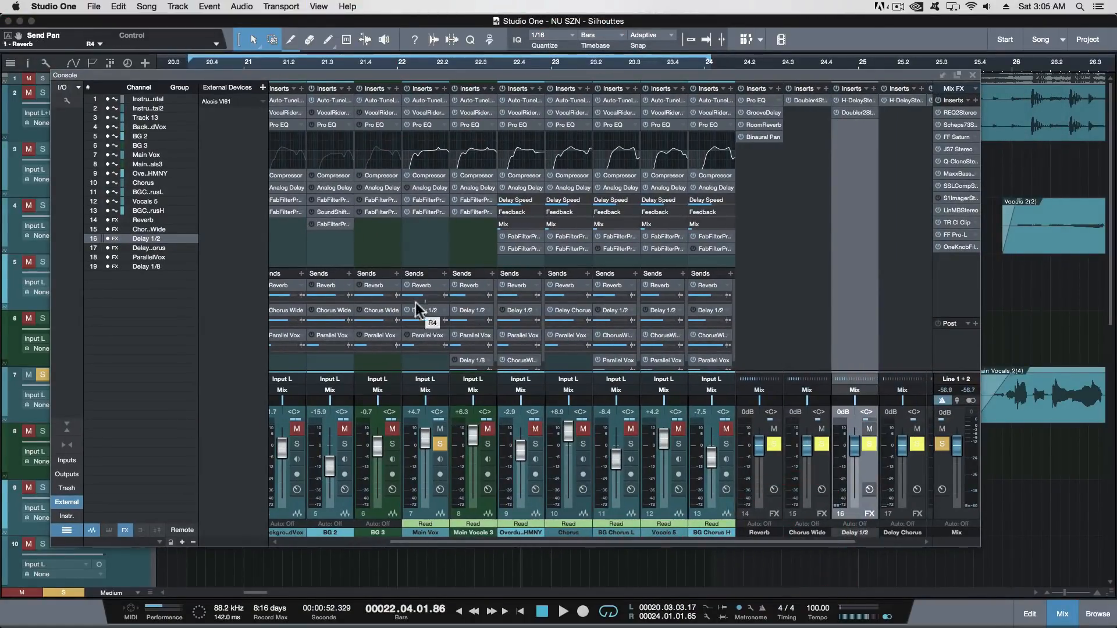
scroll(415, 339, left, 1)
click(413, 334)
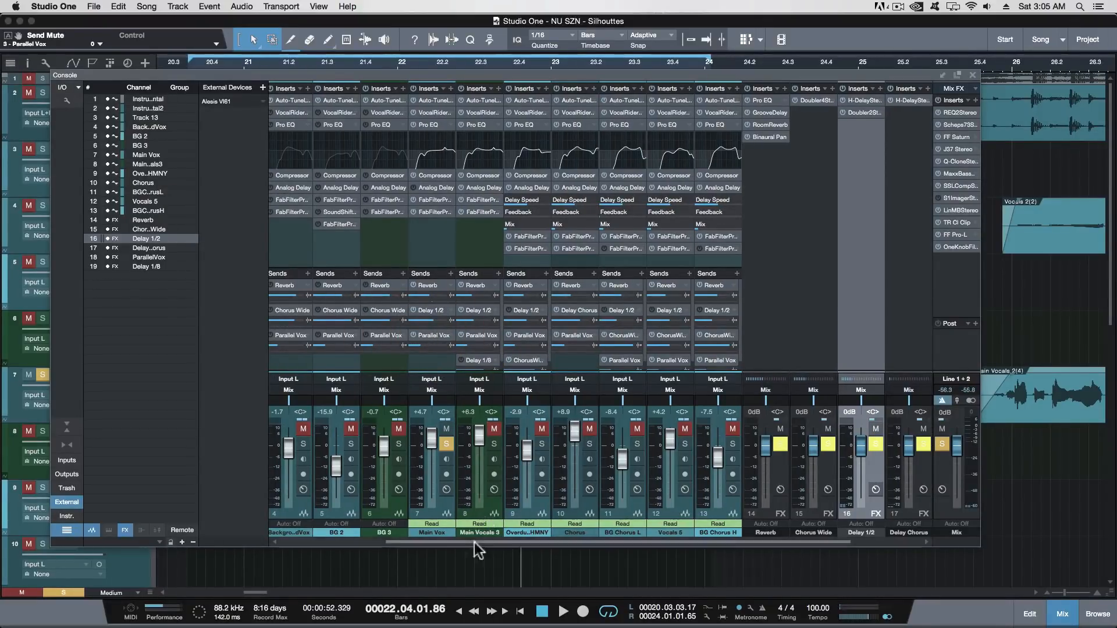
drag(469, 544, 413, 550)
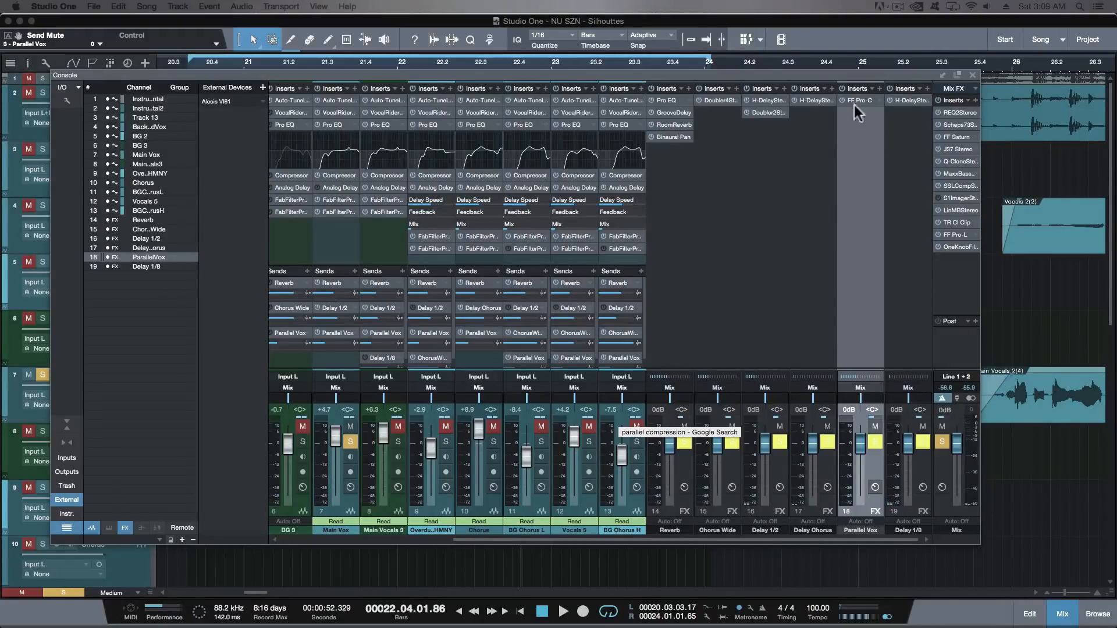
click(971, 75)
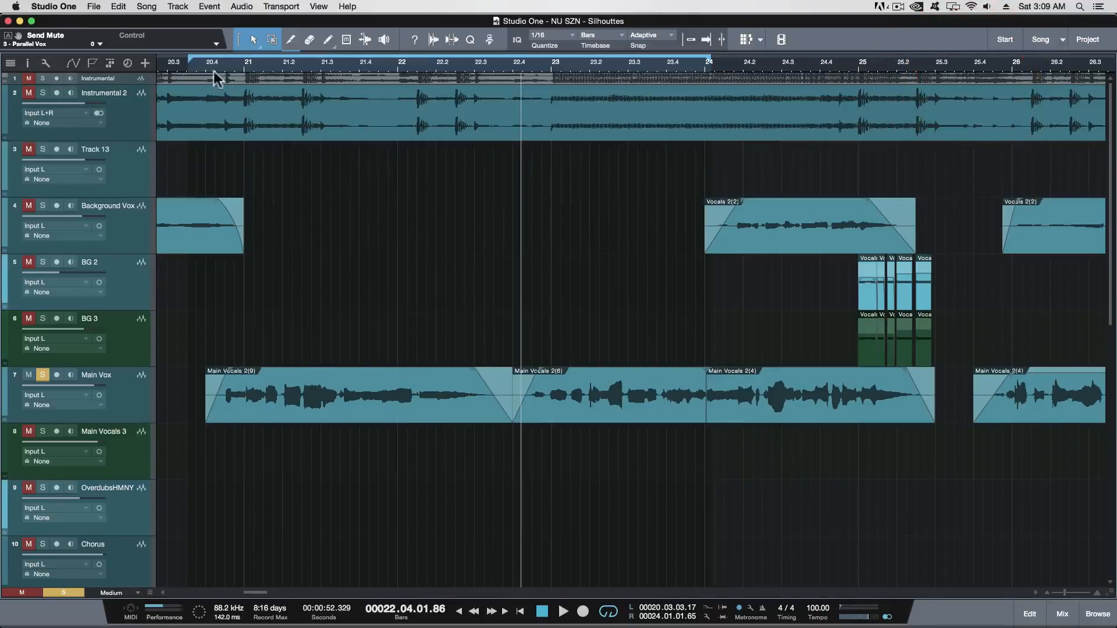
Step: Reopen the console and mute Main Vox's Parallel Vox send while briefly playing the vocal
click(199, 67)
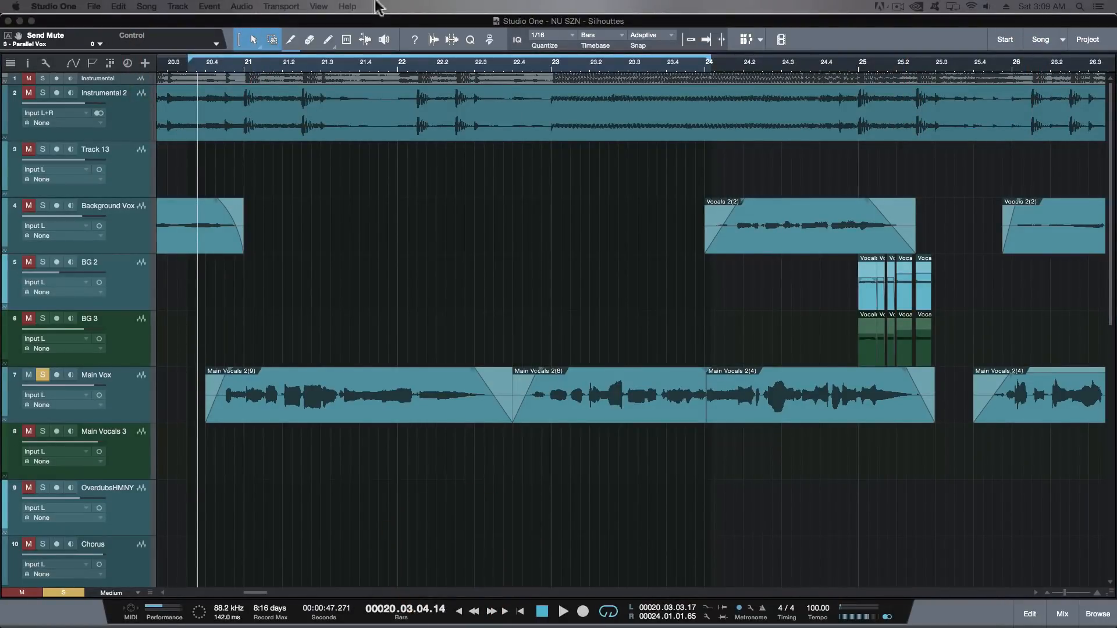
click(308, 135)
click(291, 7)
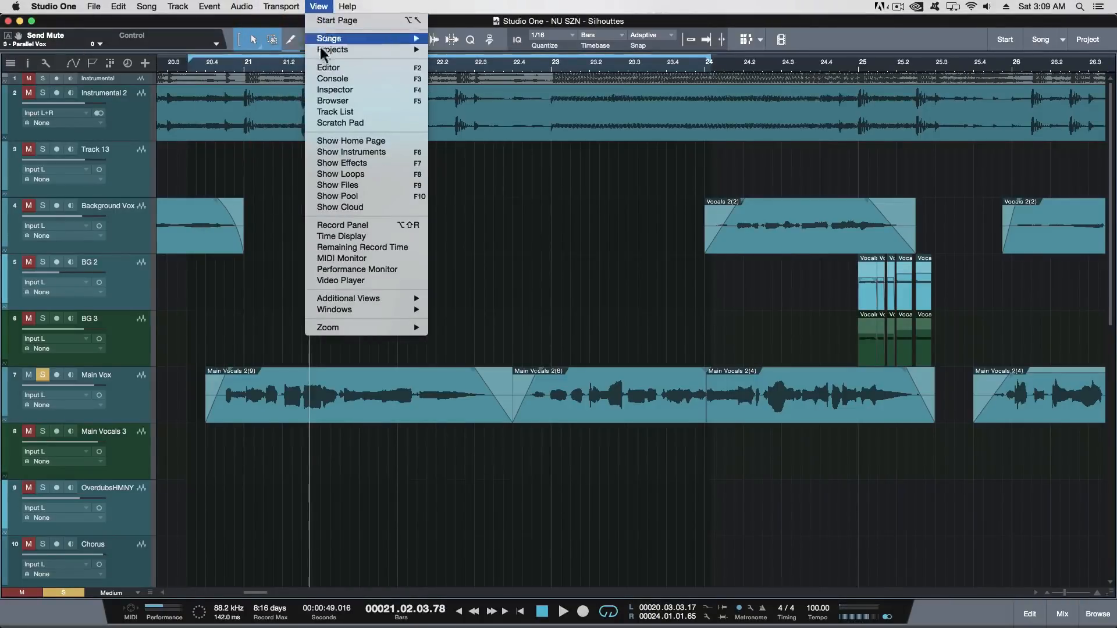
click(569, 185)
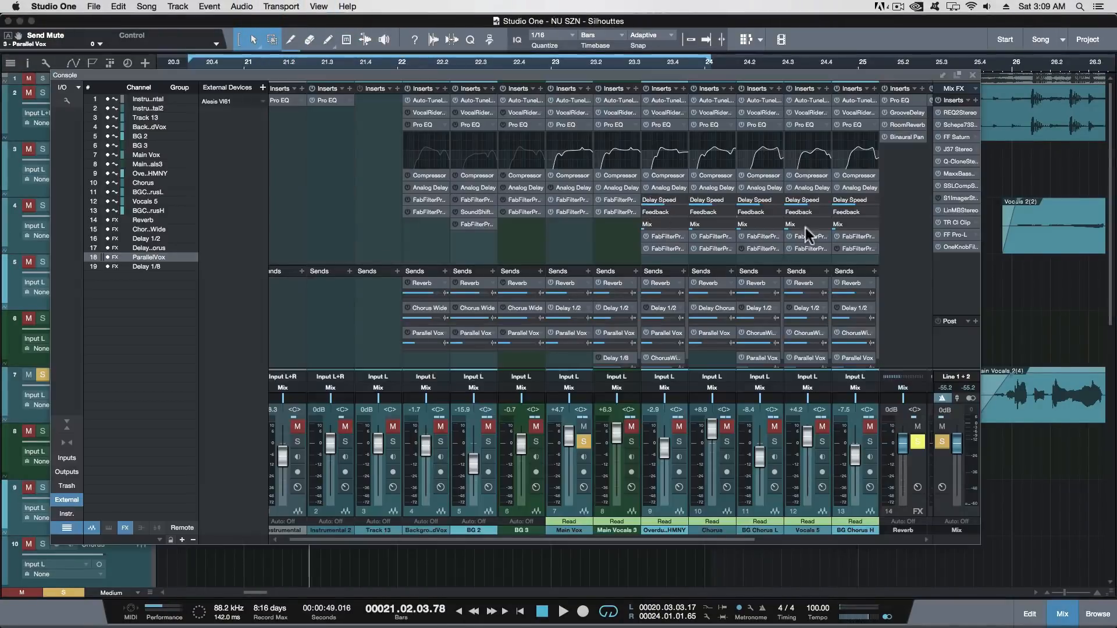
drag(778, 75, 736, 82)
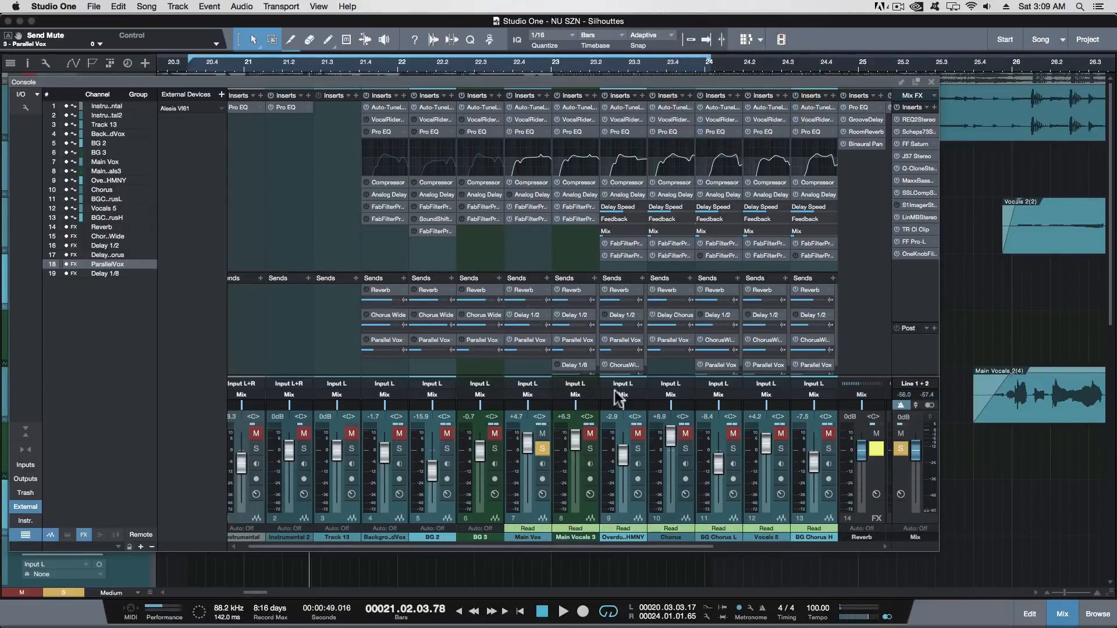
key(space)
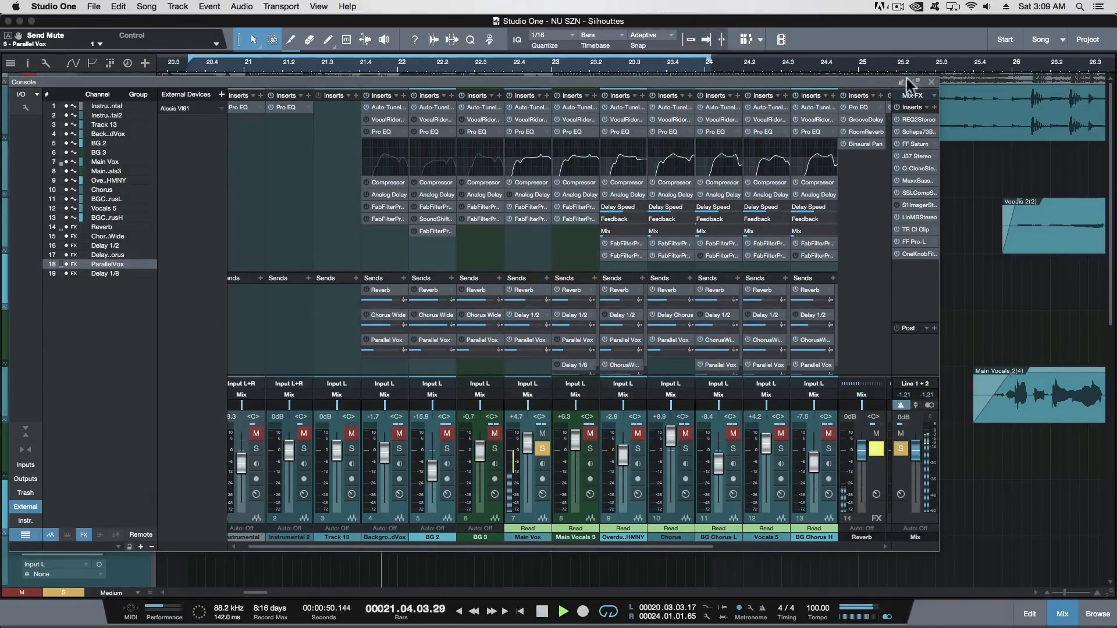
drag(840, 84, 877, 599)
key(space)
Step: Play the first Main Vox phrase with the Parallel Vox send muted and again with it enabled
click(190, 68)
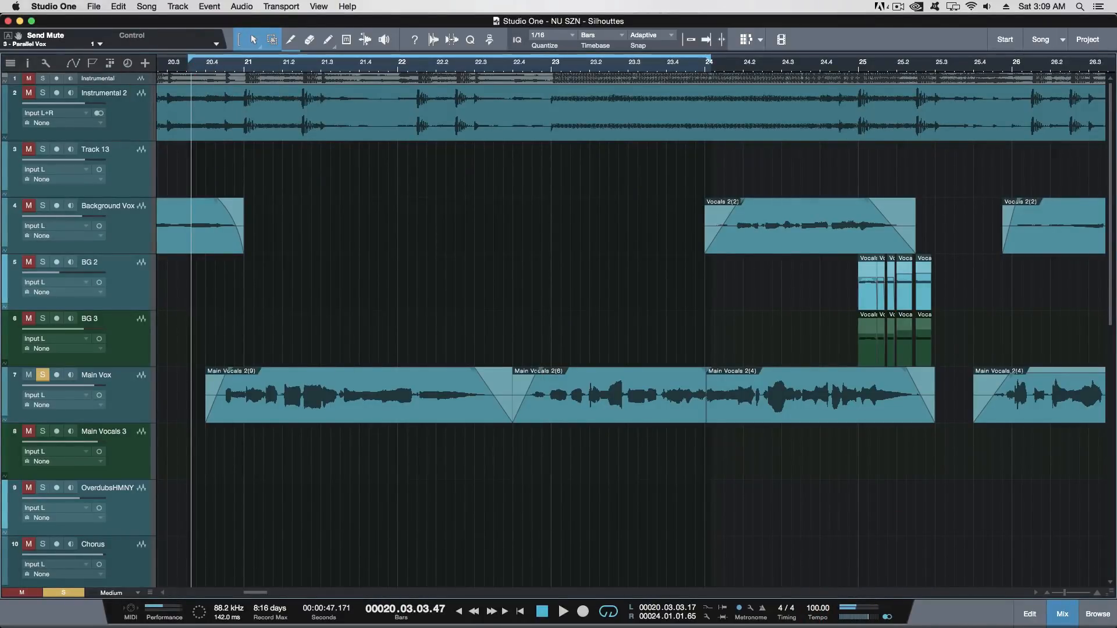
key(space)
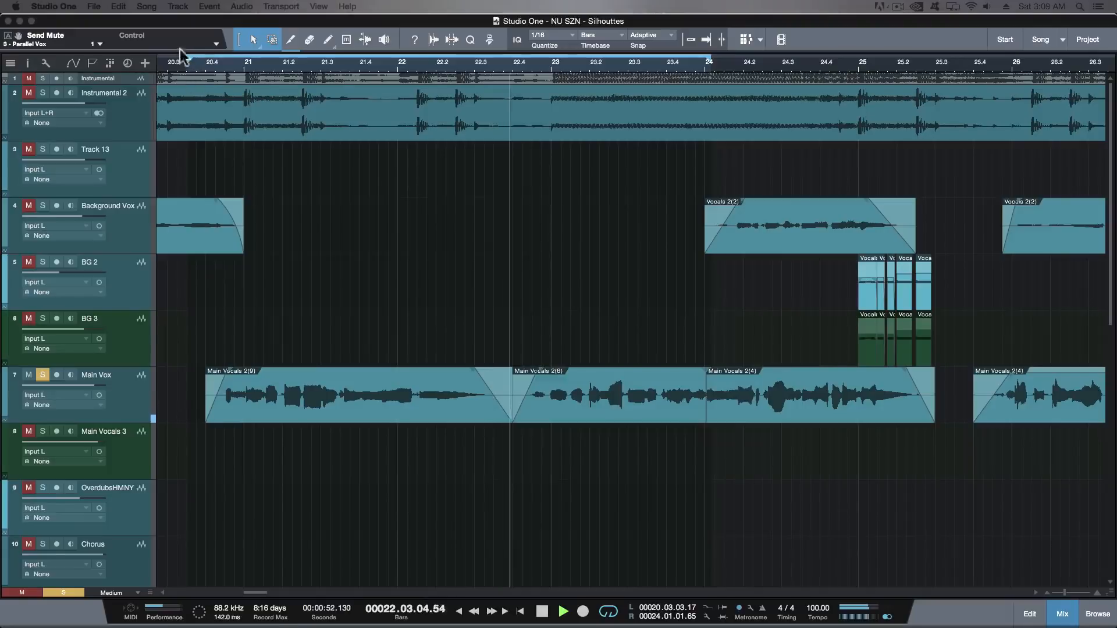
click(186, 66)
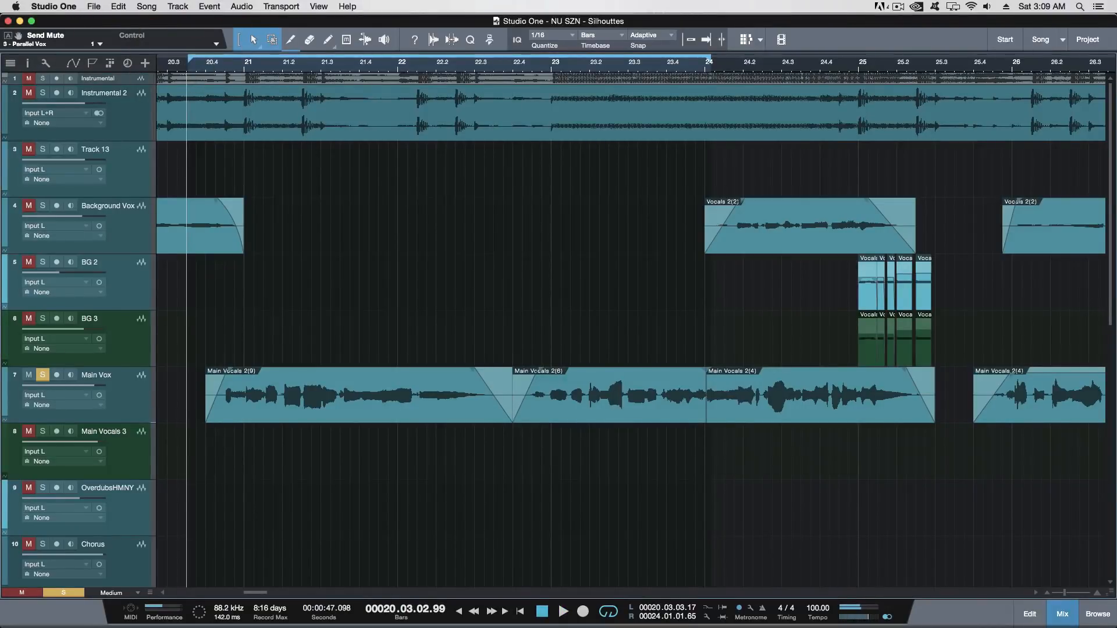
key(space)
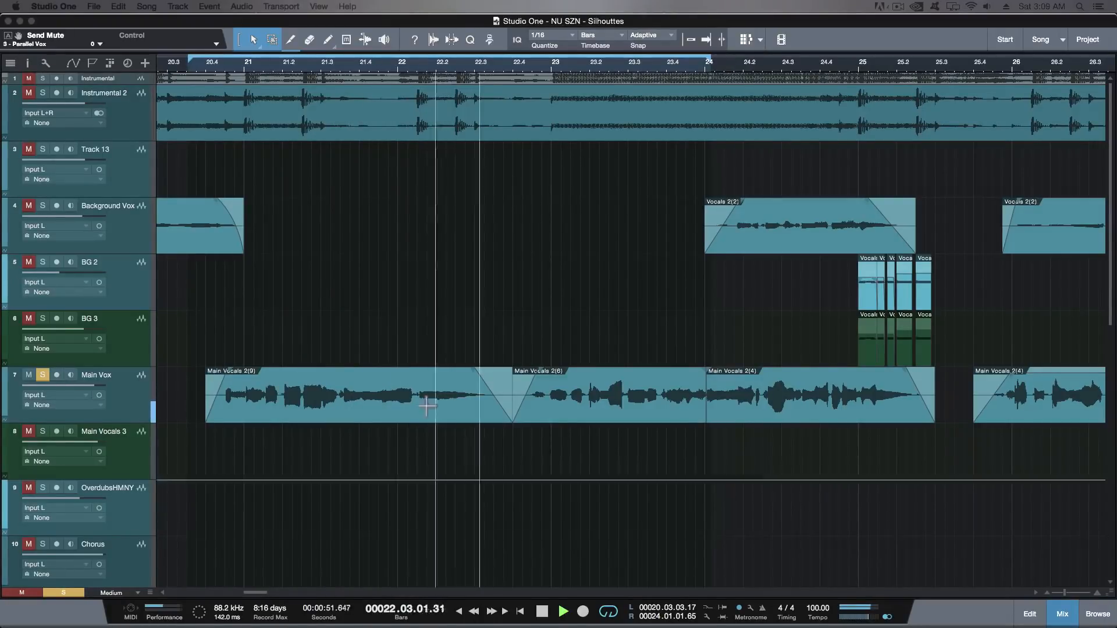
key(space)
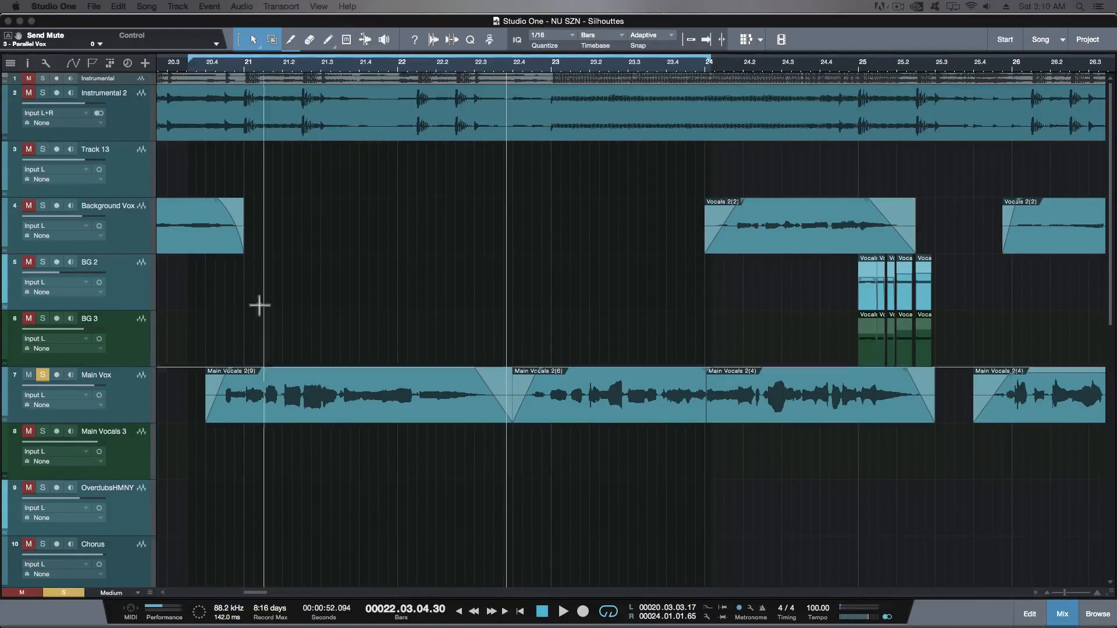
Step: Play Main Vox again from just before 20.4 with the console shown, and adjust its Parallel Vox send level
click(190, 67)
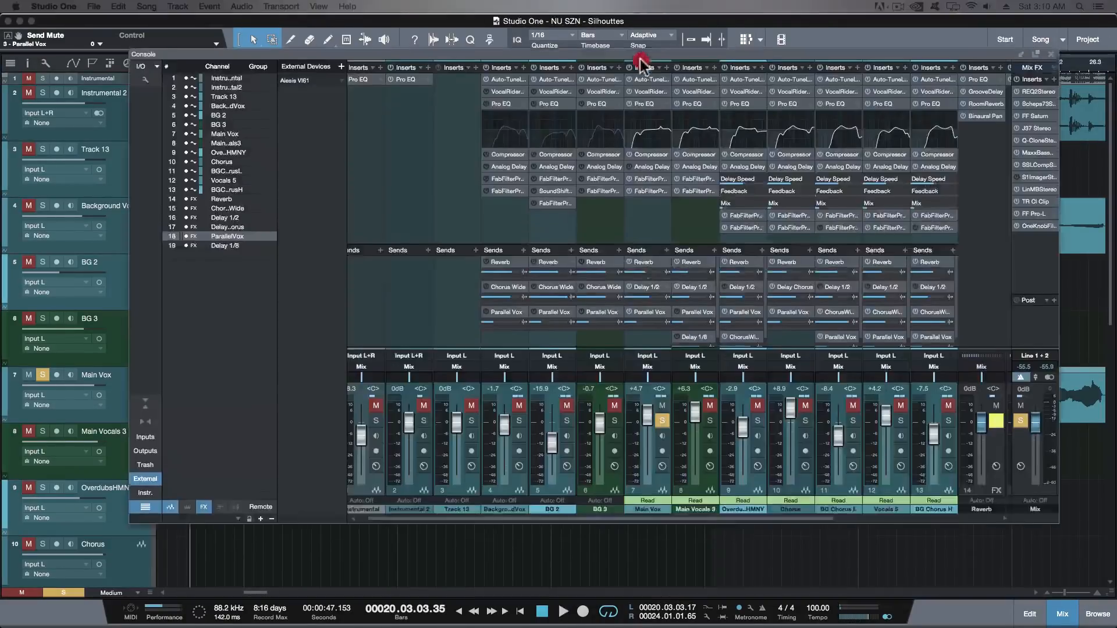
drag(640, 59, 679, 99)
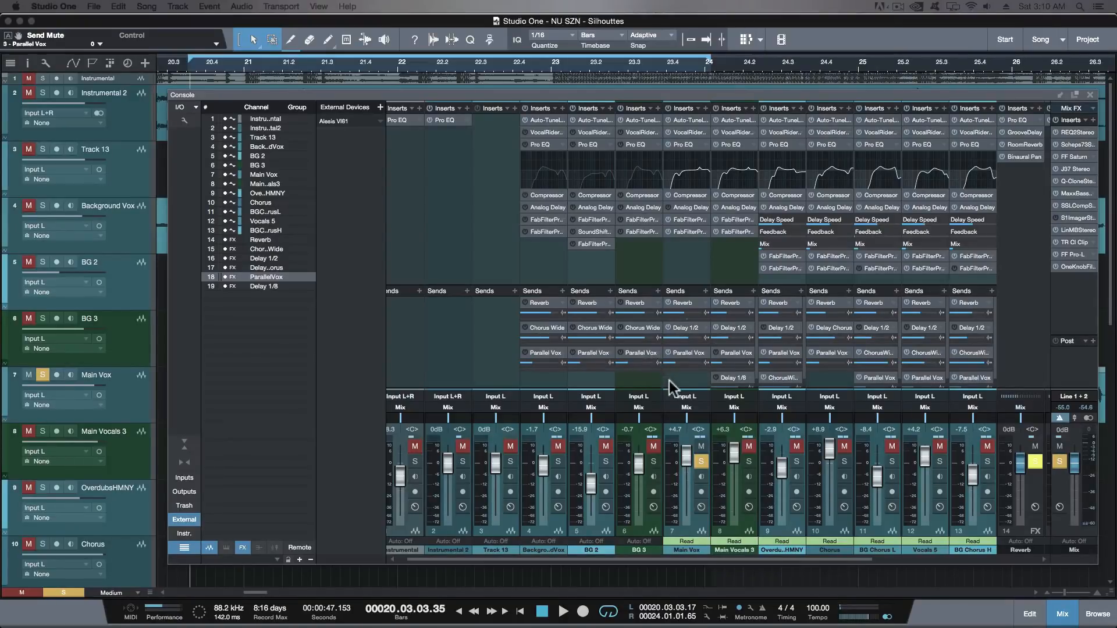
key(space)
mouse_move(674, 362)
mouse_down()
mouse_move(711, 370)
mouse_move(648, 369)
mouse_move(693, 371)
mouse_move(666, 369)
mouse_move(675, 375)
mouse_up()
click(652, 367)
key(space)
Step: Undo and redo the last change, and close the console
key(super+z)
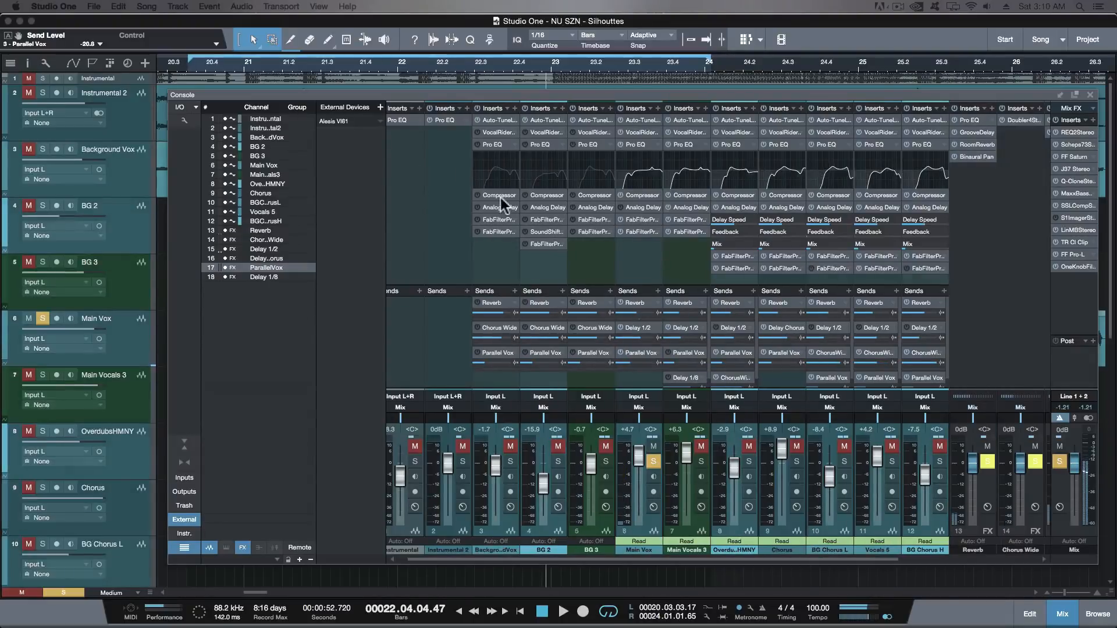
key(super+y)
click(1088, 95)
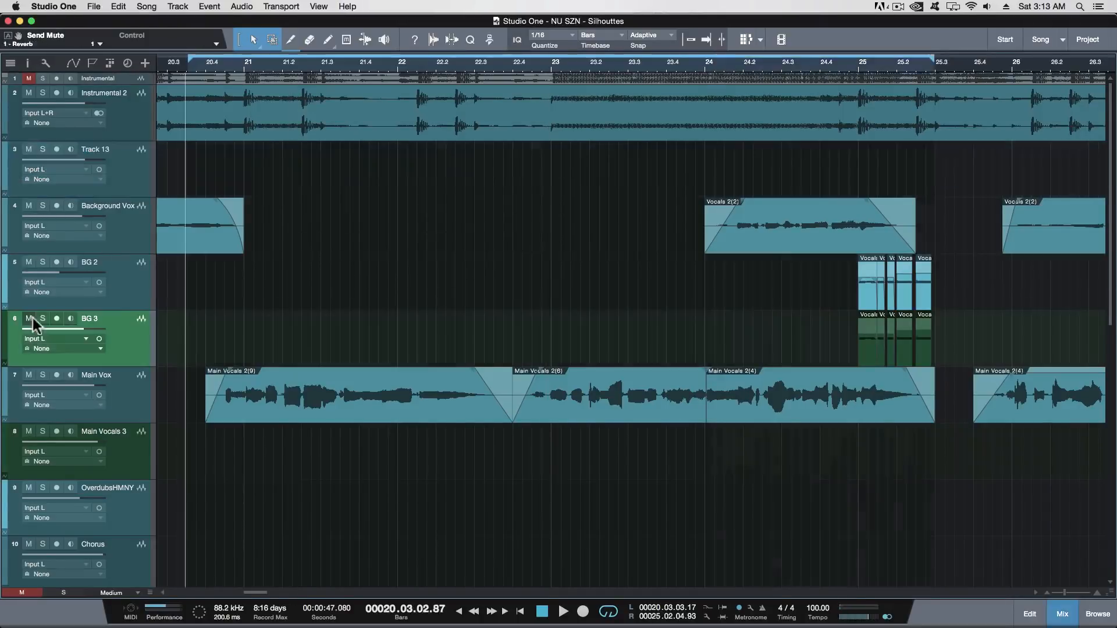
Step: Mute BG 3, BG 2 and Background Vox and play the phrase, extending the loop end to 25.03.01.71
click(29, 318)
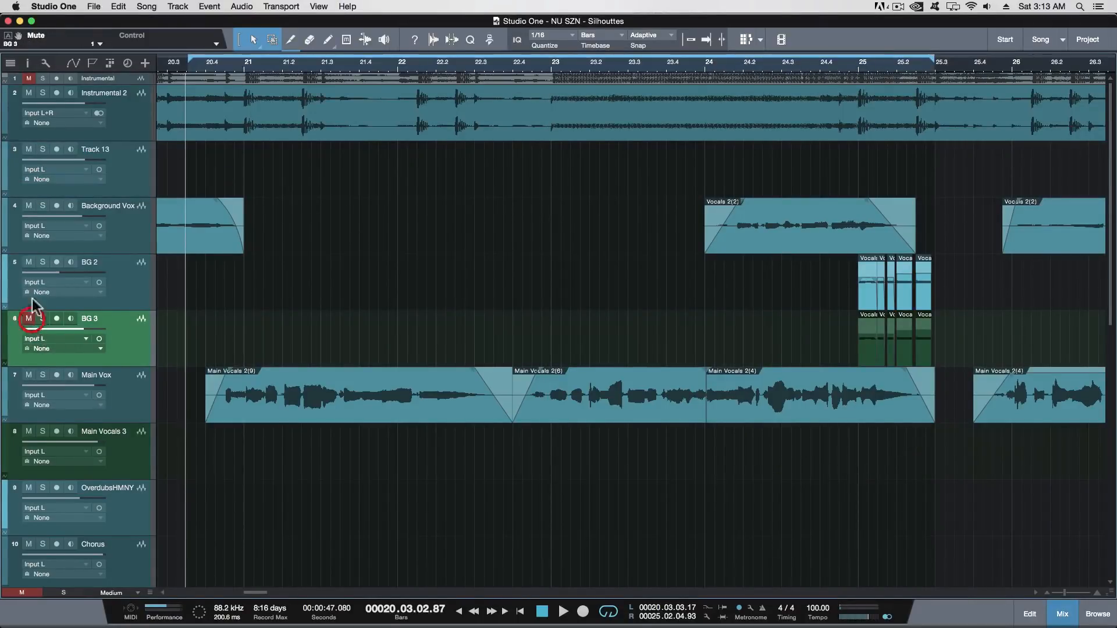
click(29, 262)
click(29, 206)
key(space)
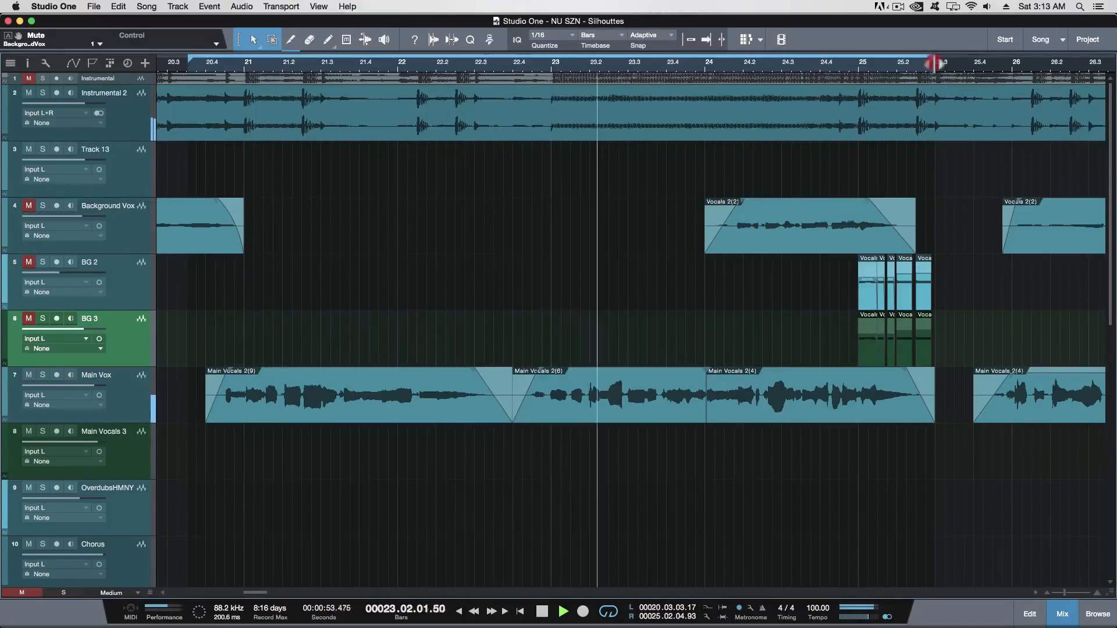
drag(936, 64, 942, 64)
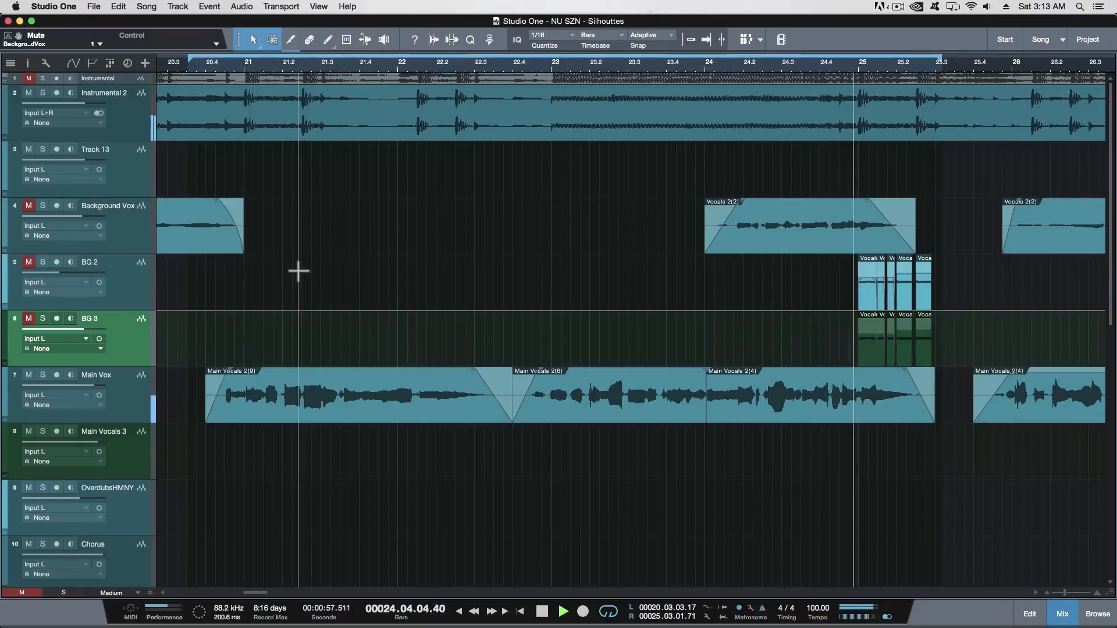
key(space)
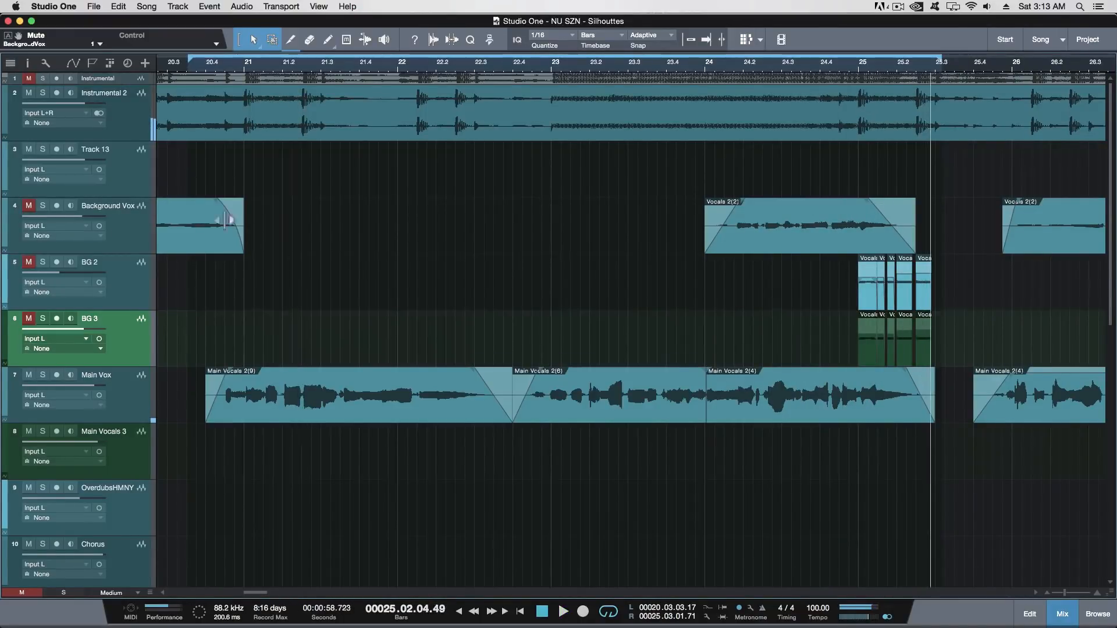
Step: Unmute Background Vox, BG 2 and BG 3, and replay the phrase from just before 20.4, turning looping off during playback
click(29, 206)
click(28, 261)
click(28, 318)
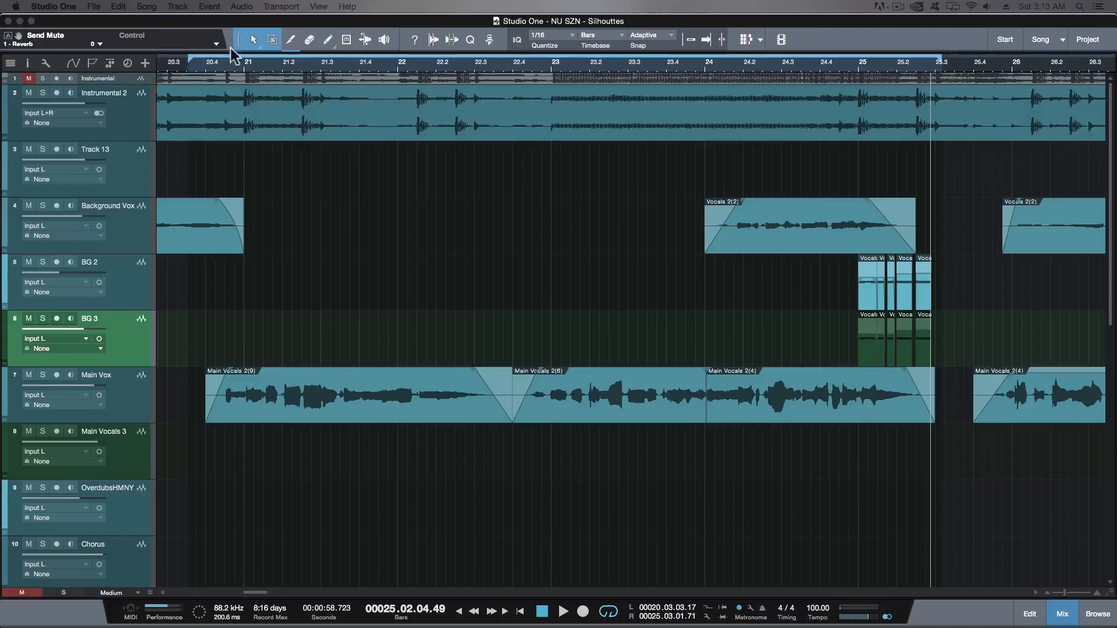
click(189, 69)
key(space)
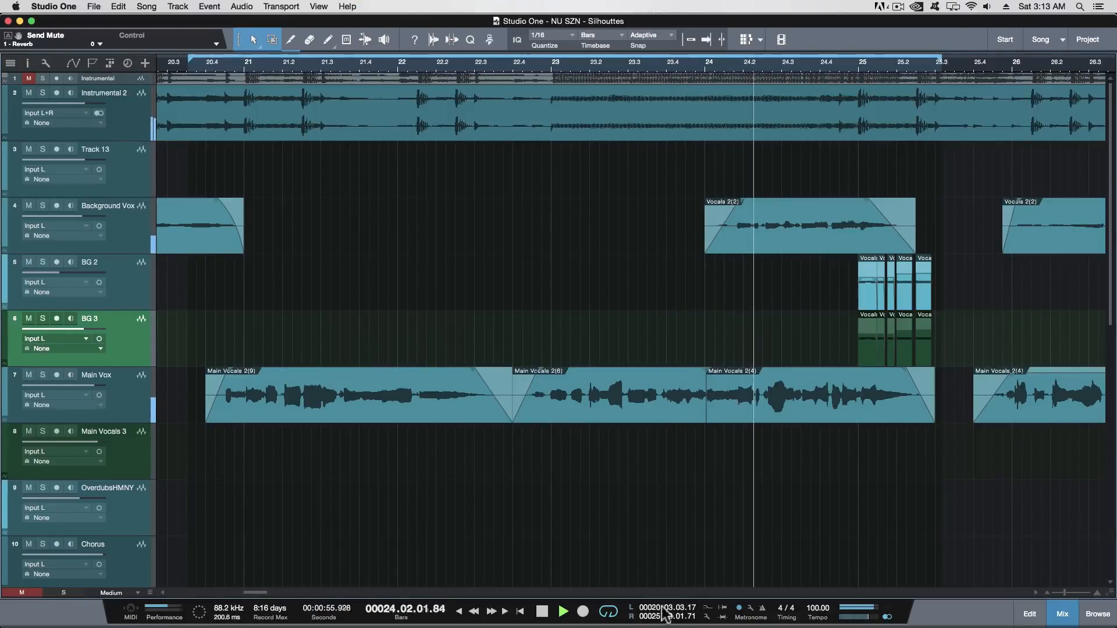
click(608, 611)
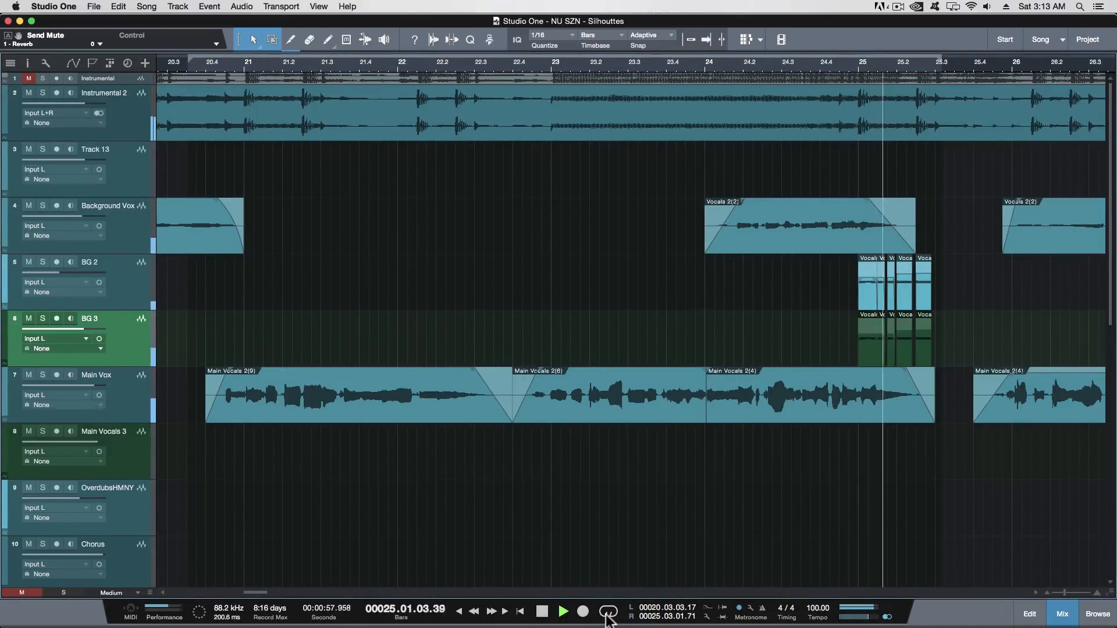
key(space)
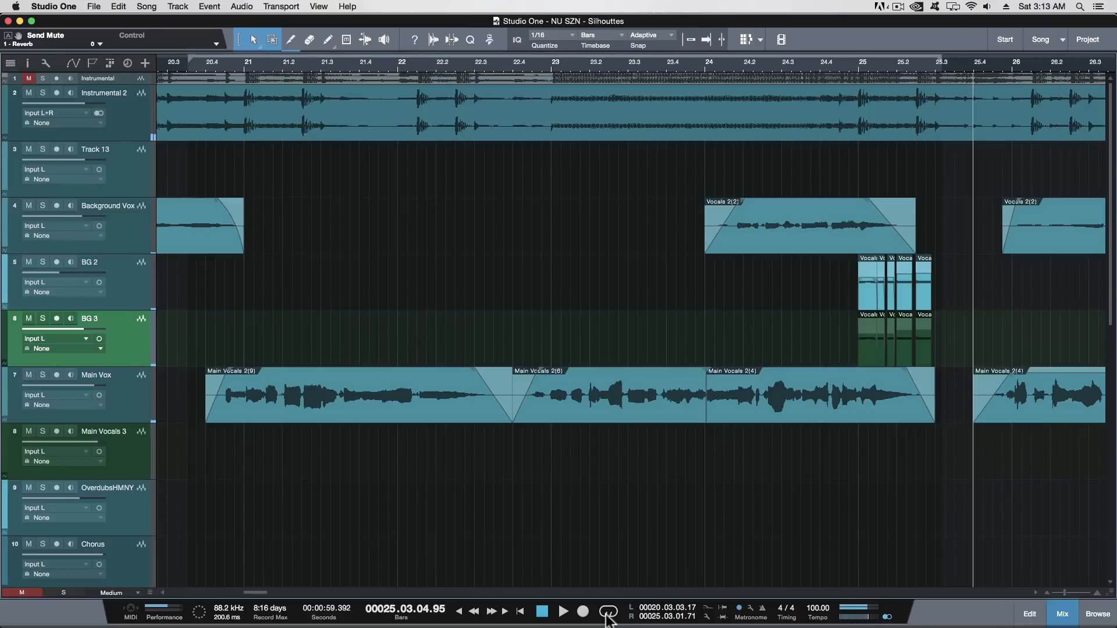